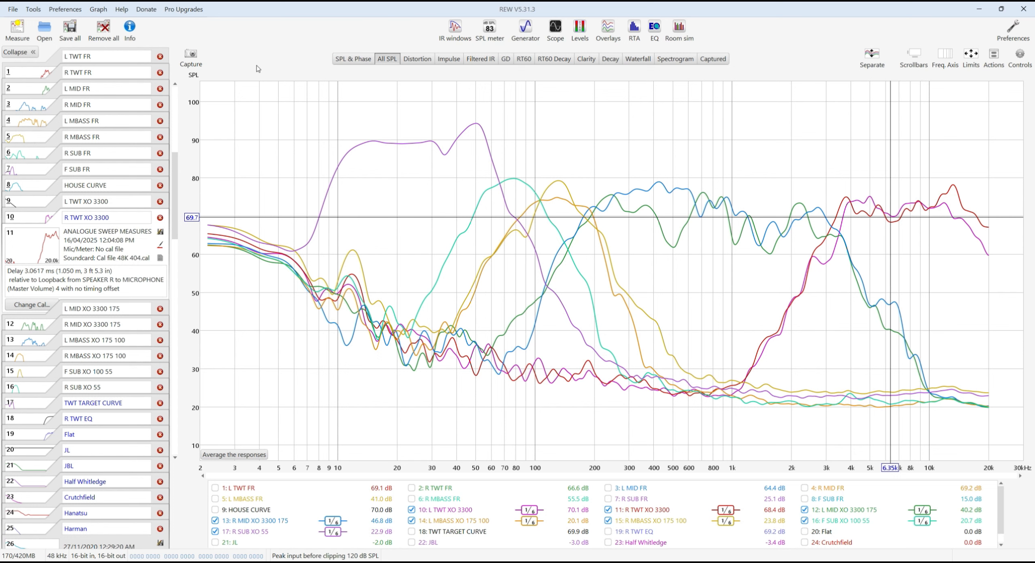
# Show the HOUSE CURVE trace over the crossover measurements on the All SPL graph
pyautogui.click(237, 511)
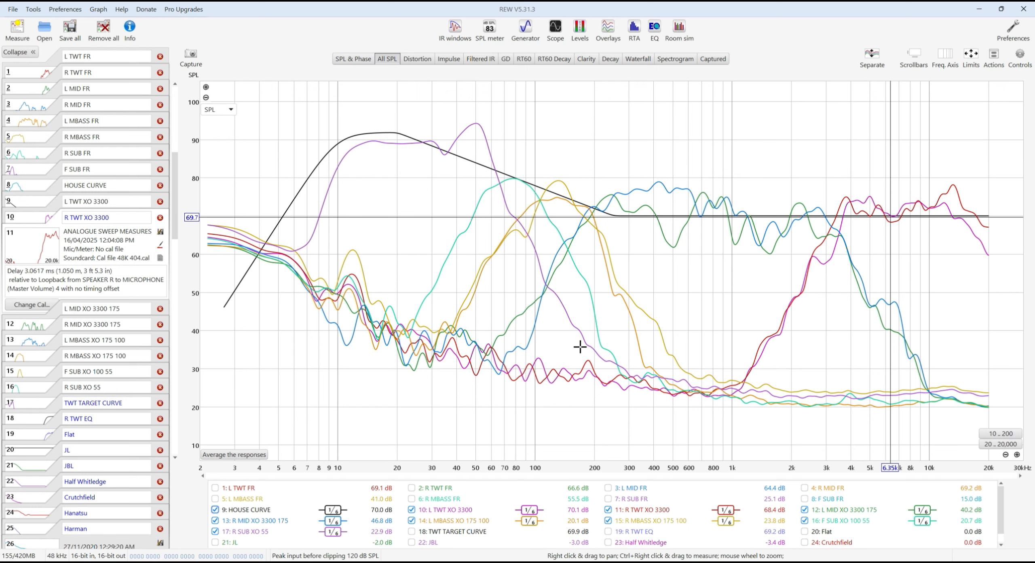
pyautogui.rightClick(586, 489)
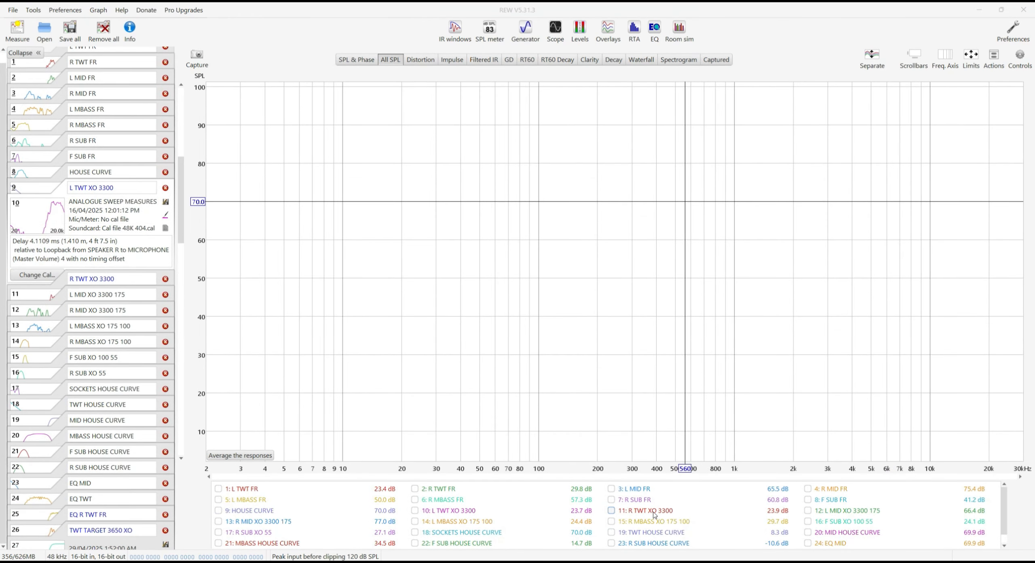
# Plot the R TWT XO 3300 measurement together with its TWT HOUSE CURVE target on the All SPL graph
pyautogui.click(655, 515)
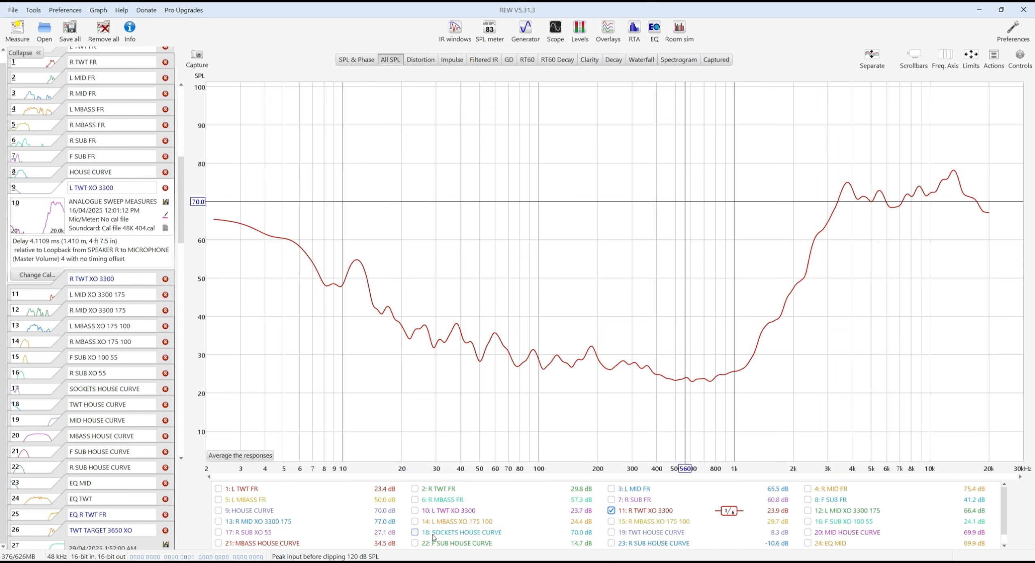
pyautogui.click(664, 533)
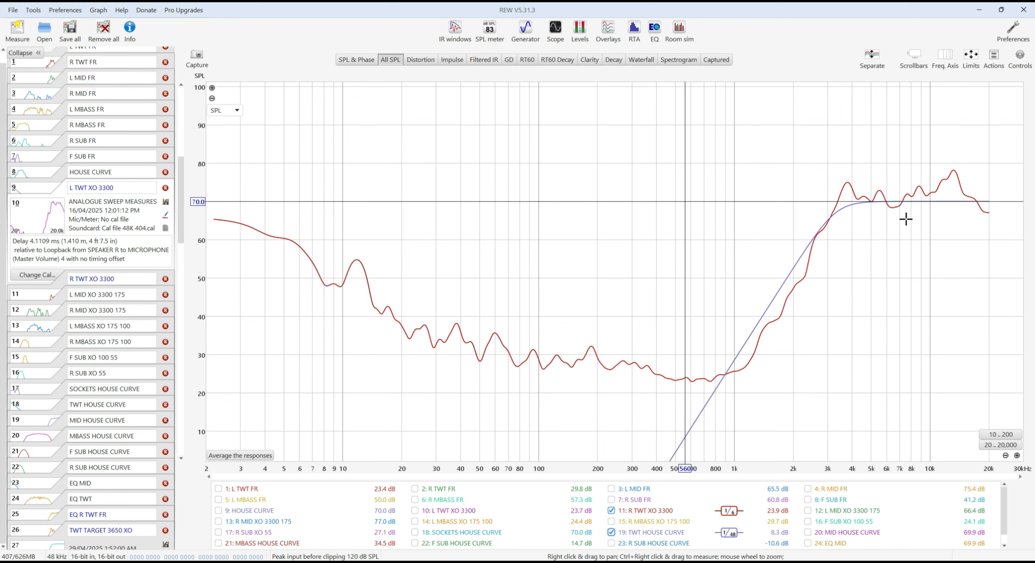
# Add the MID, MBASS, F SUB and R SUB HOUSE CURVE traces and compare them with the full HOUSE CURVE
pyautogui.click(847, 533)
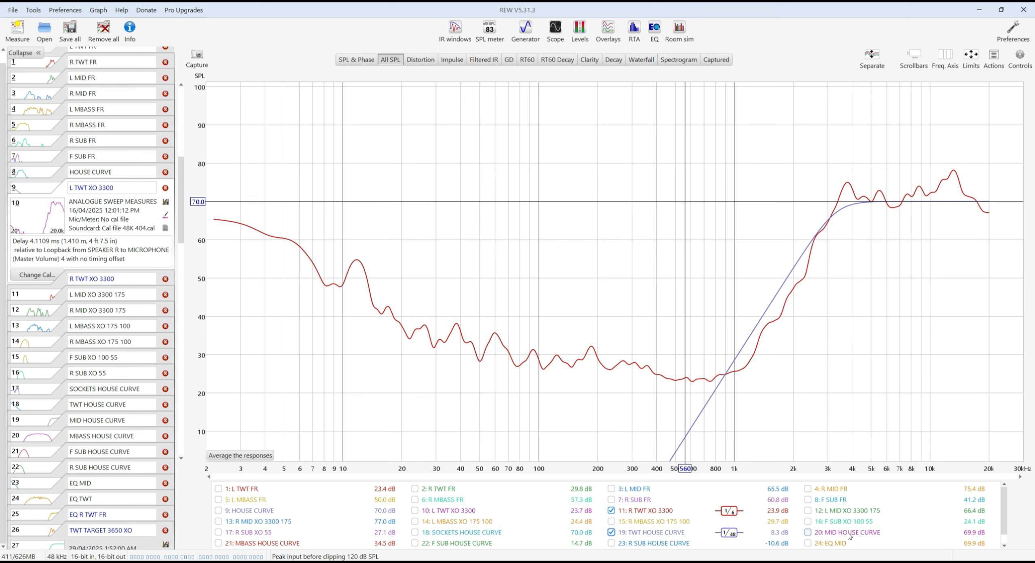
pyautogui.click(243, 544)
pyautogui.click(445, 543)
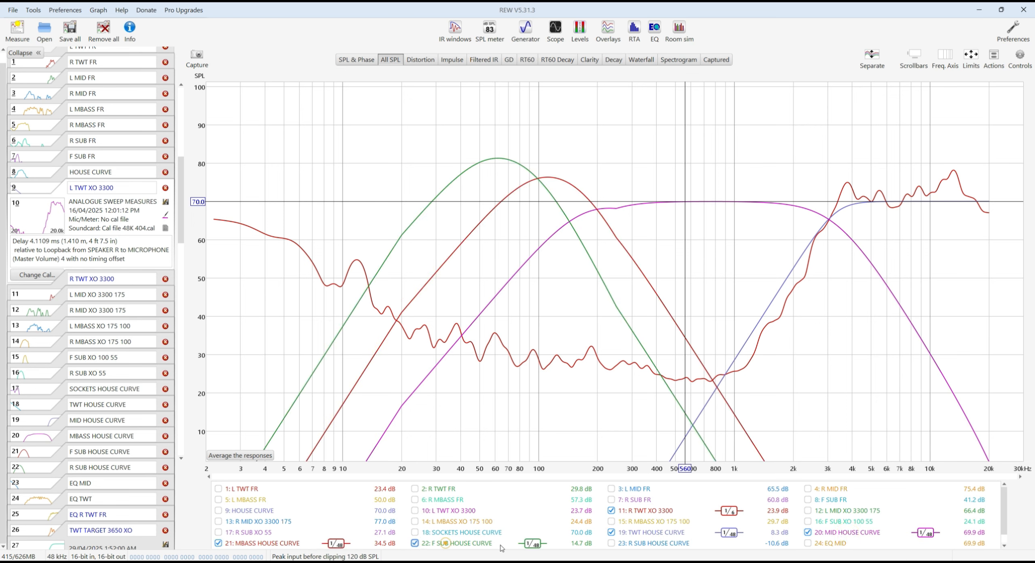
pyautogui.click(651, 543)
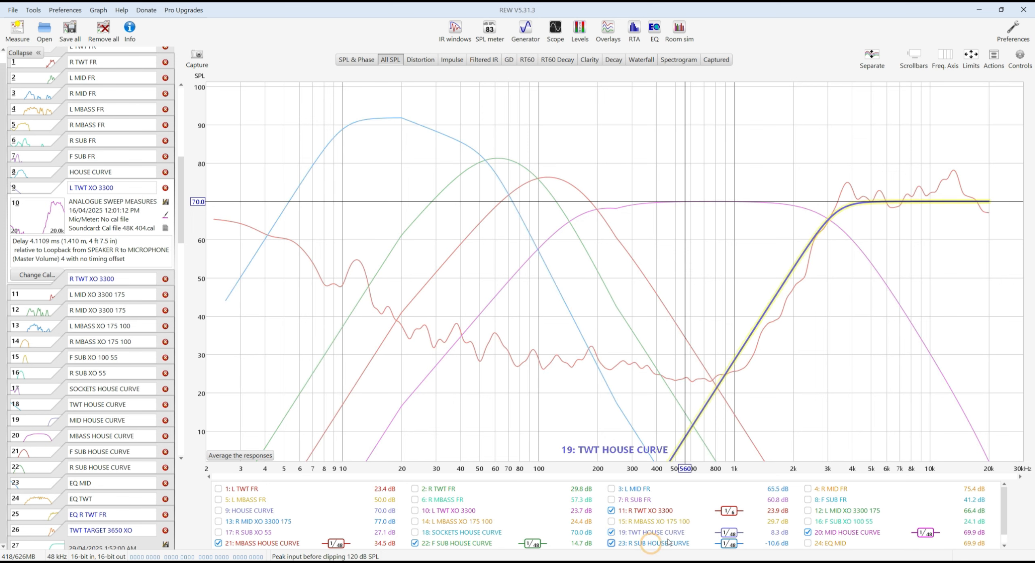
pyautogui.click(255, 510)
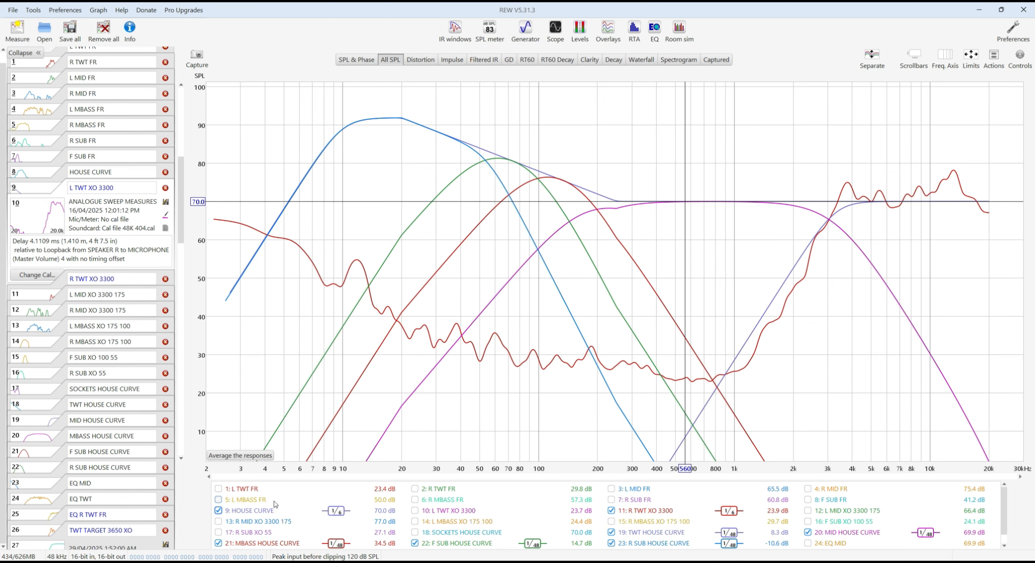
pyautogui.click(249, 509)
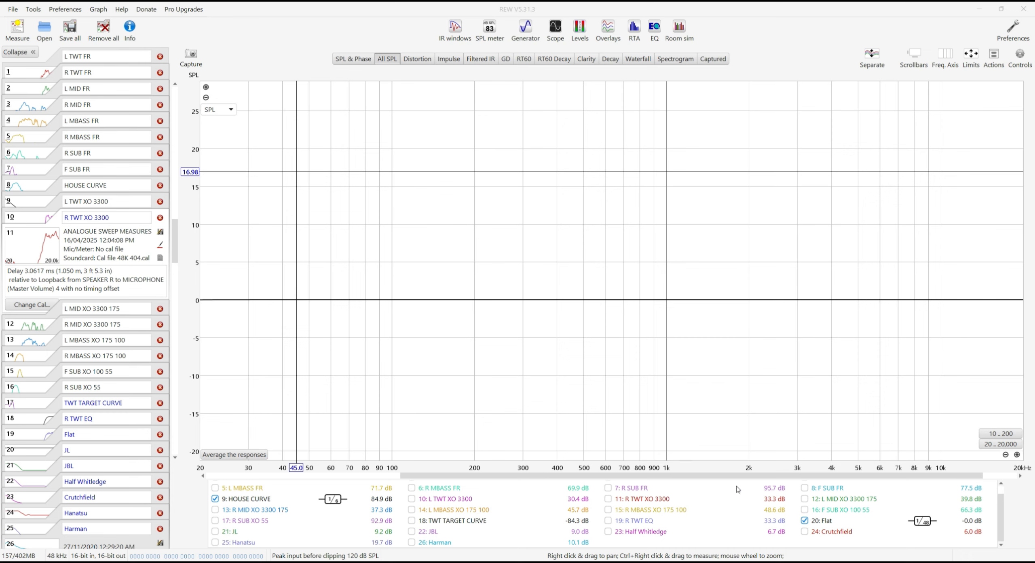
# Hide the Flat curve and view the JL, Half Whitledge and Harman curves one after another, hiding each again
pyautogui.click(818, 522)
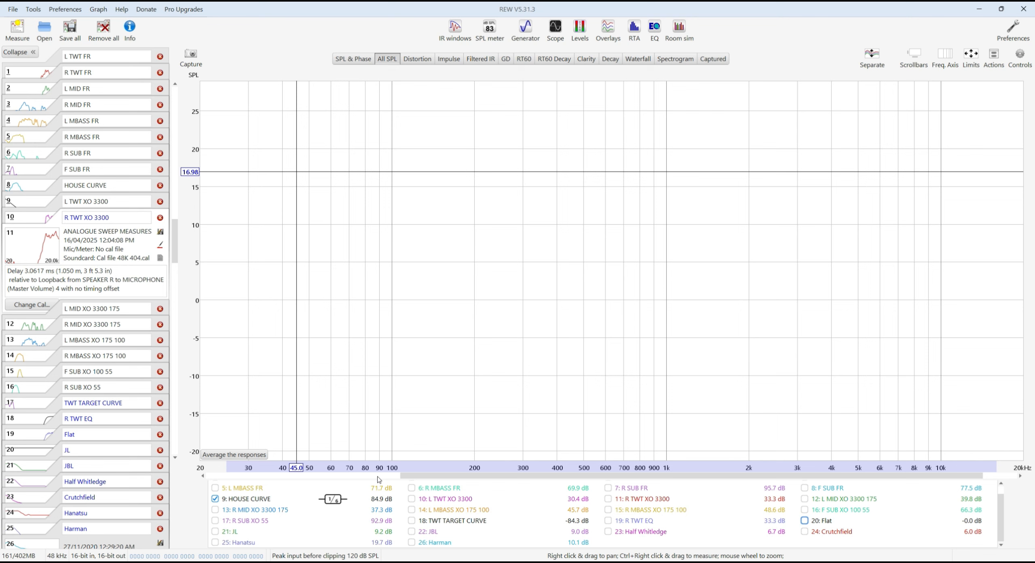
pyautogui.click(225, 531)
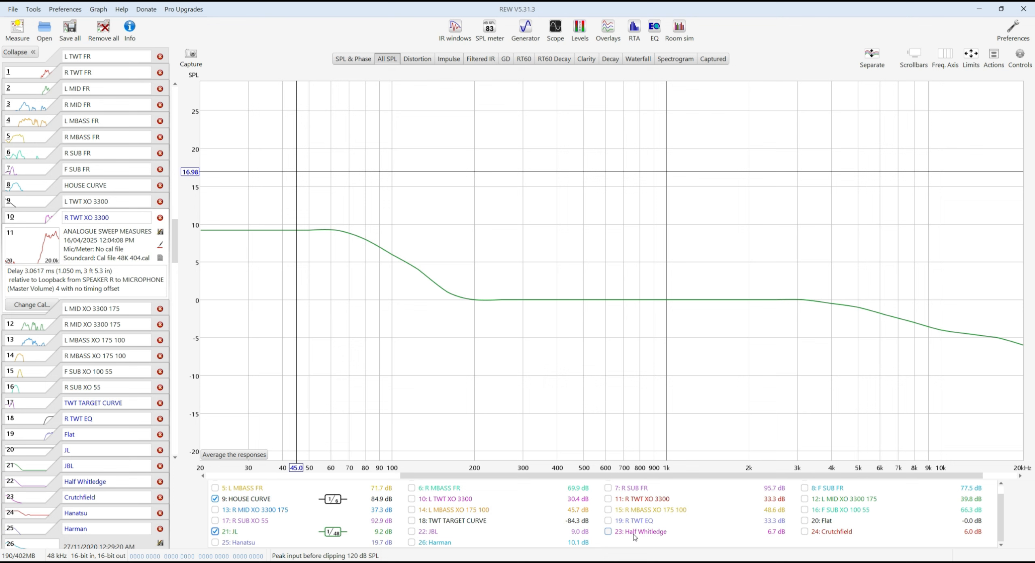
pyautogui.click(608, 531)
pyautogui.click(215, 531)
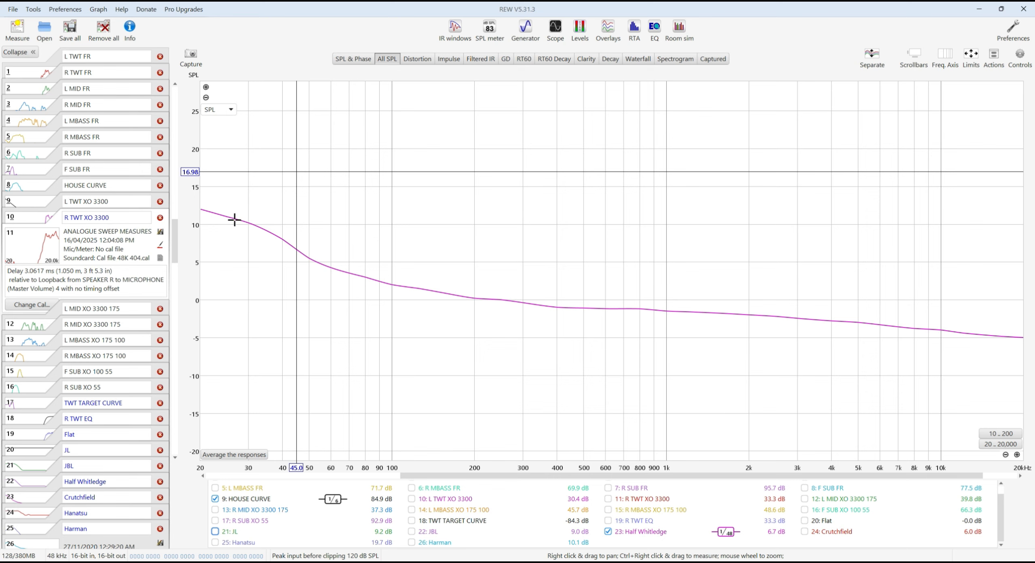
pyautogui.click(628, 533)
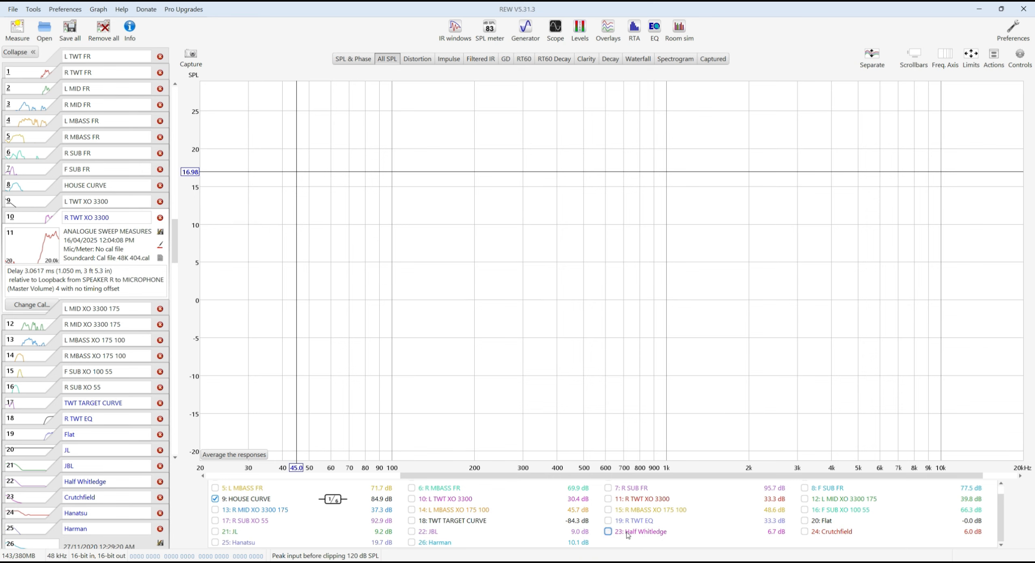
pyautogui.click(437, 546)
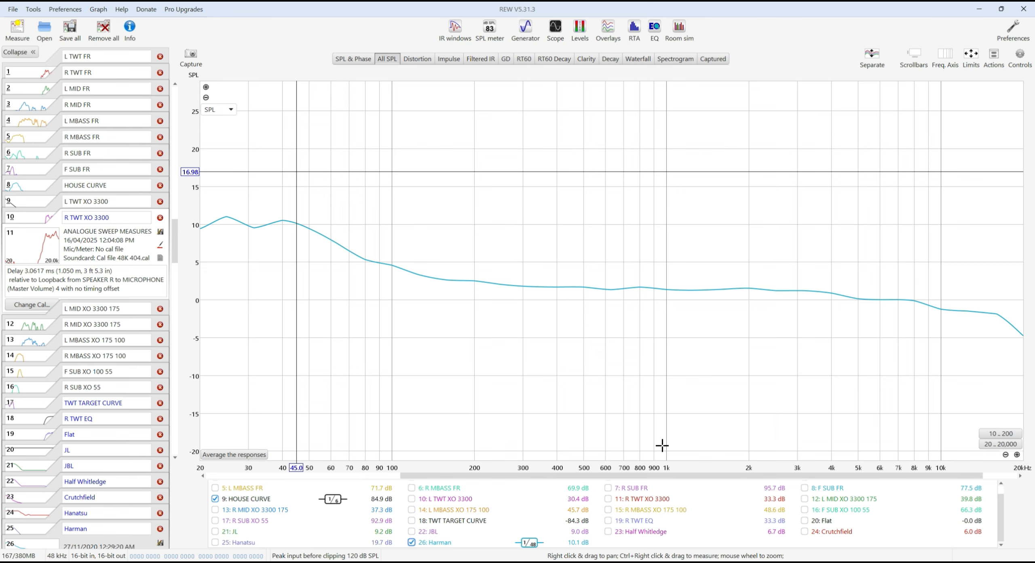
pyautogui.click(431, 543)
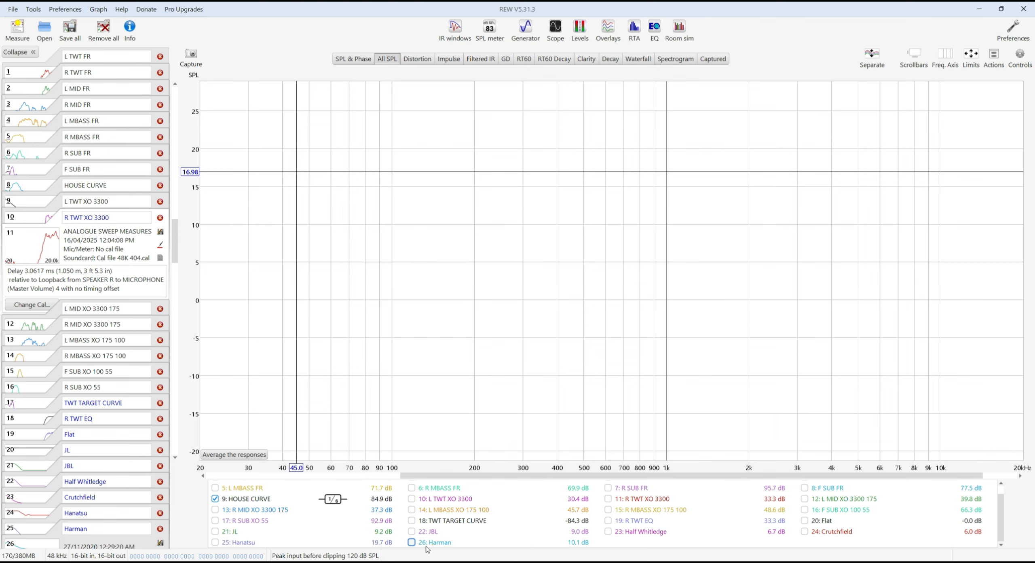
# Compare the Hanatsu and Crutchfield curves, and hide both so only the HOUSE CURVE remains plotted
pyautogui.click(243, 541)
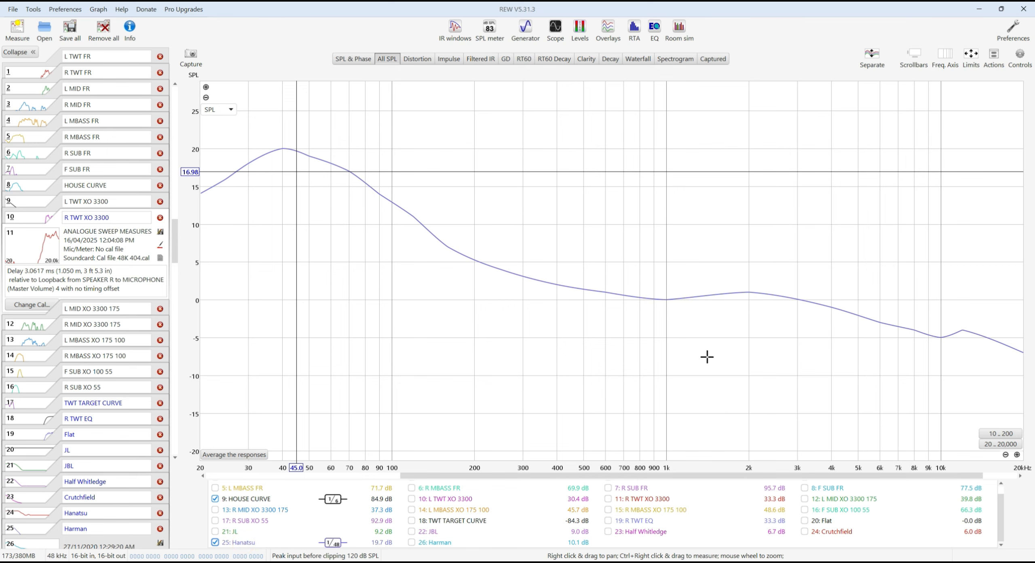
pyautogui.click(829, 532)
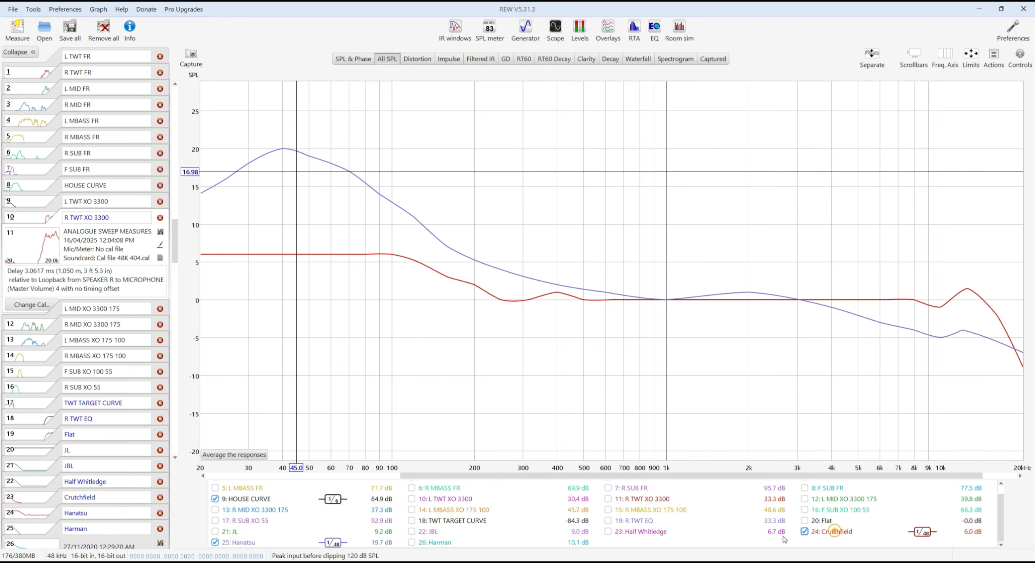
pyautogui.click(258, 542)
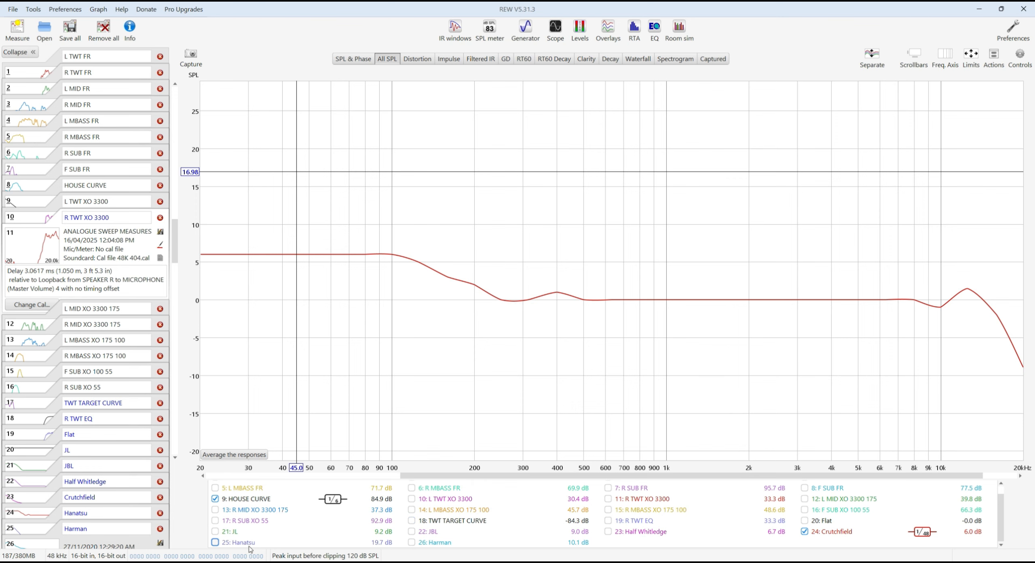
pyautogui.click(250, 546)
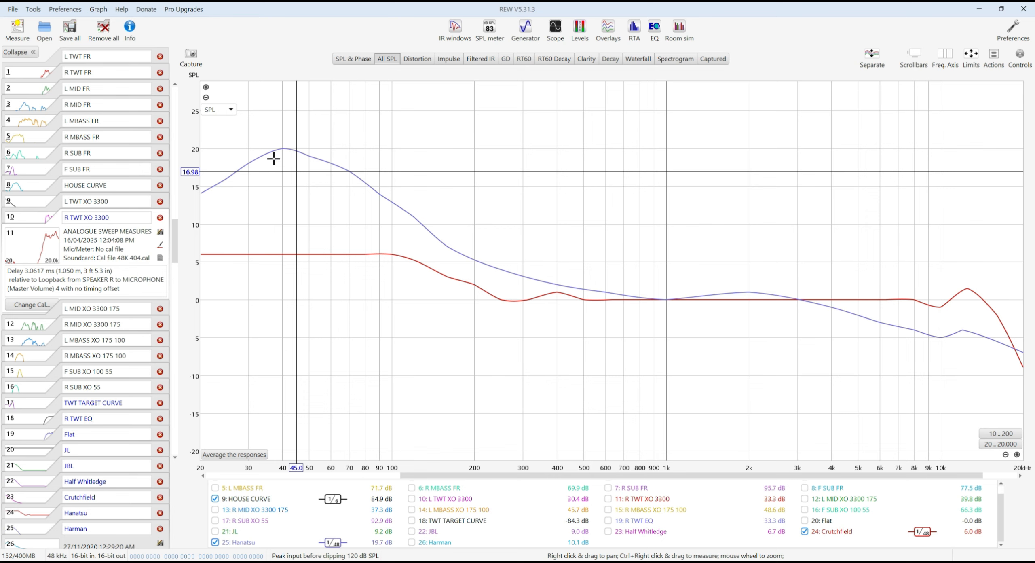
pyautogui.click(242, 542)
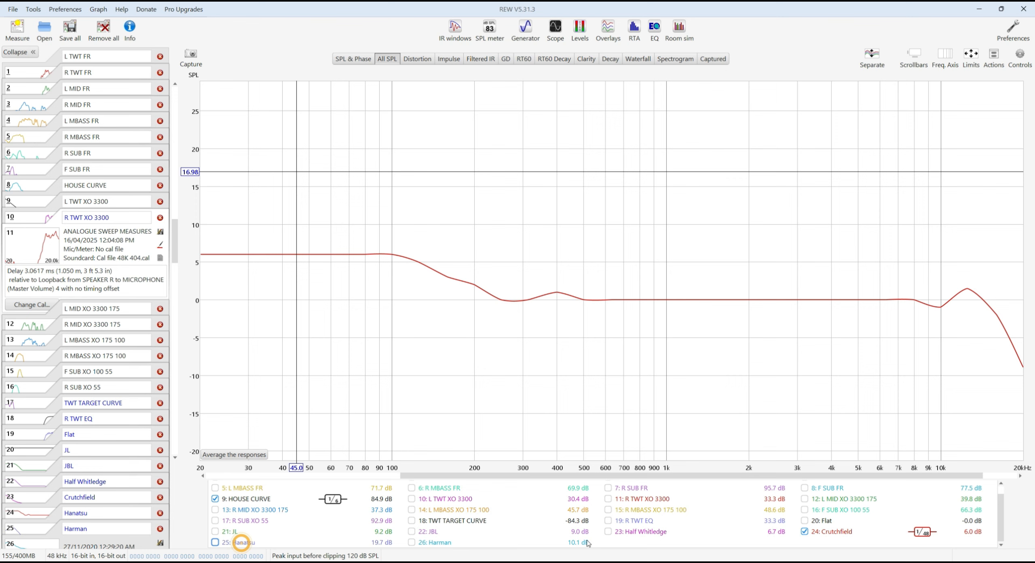
pyautogui.click(804, 531)
pyautogui.scroll(5, 243, 269)
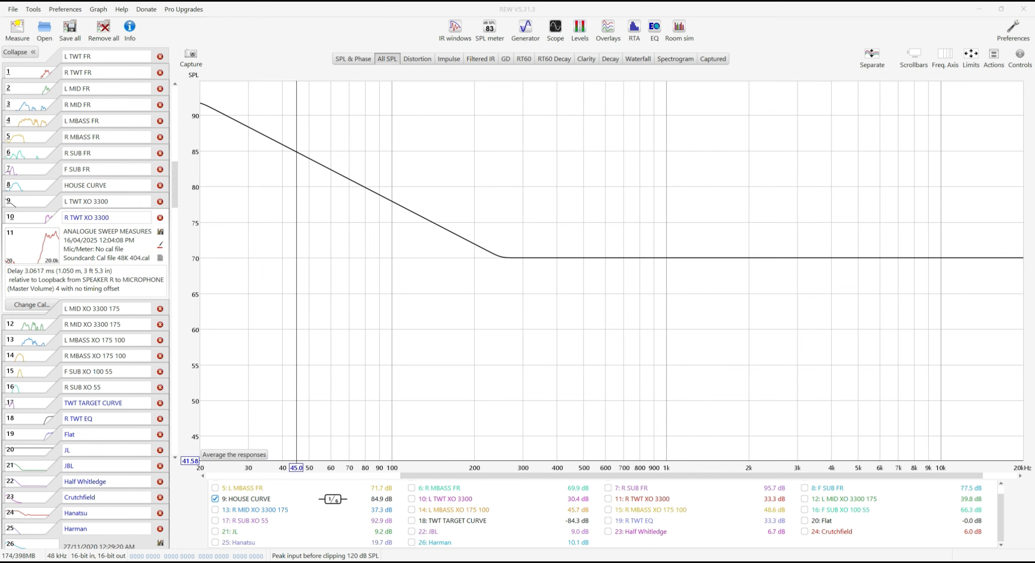
# Examine the frequency and level format in House Curve TXT example.txt in the text editor, and close the file
pyautogui.click(157, 561)
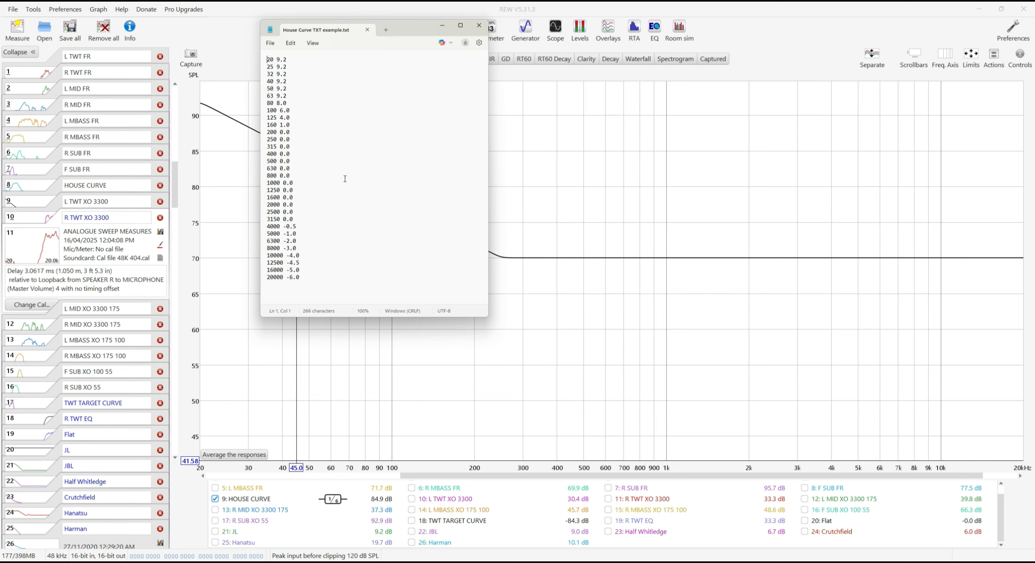
pyautogui.click(479, 26)
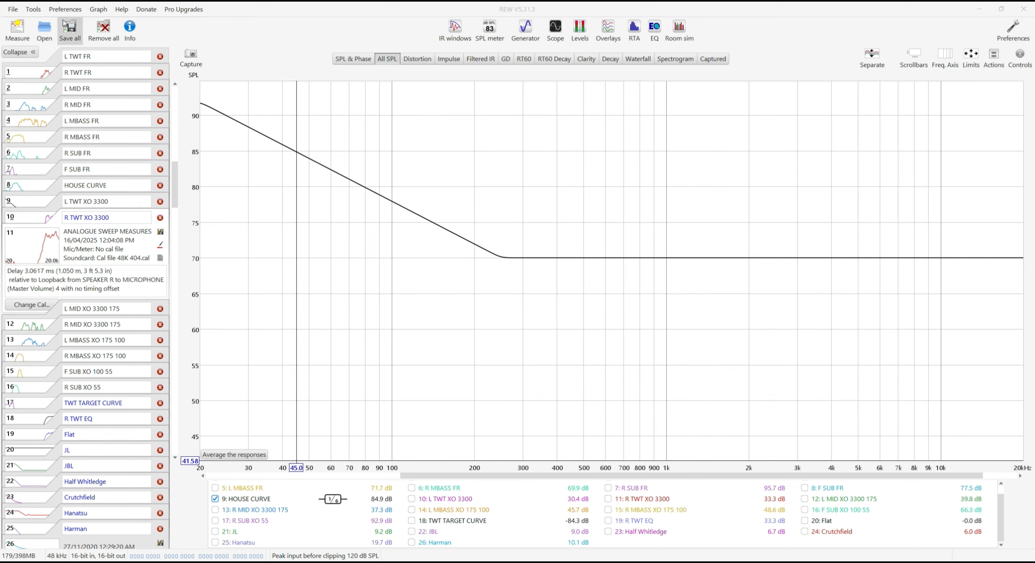
# Import Half Whitledge.txt from the House Curves folder as a frequency response
pyautogui.click(13, 10)
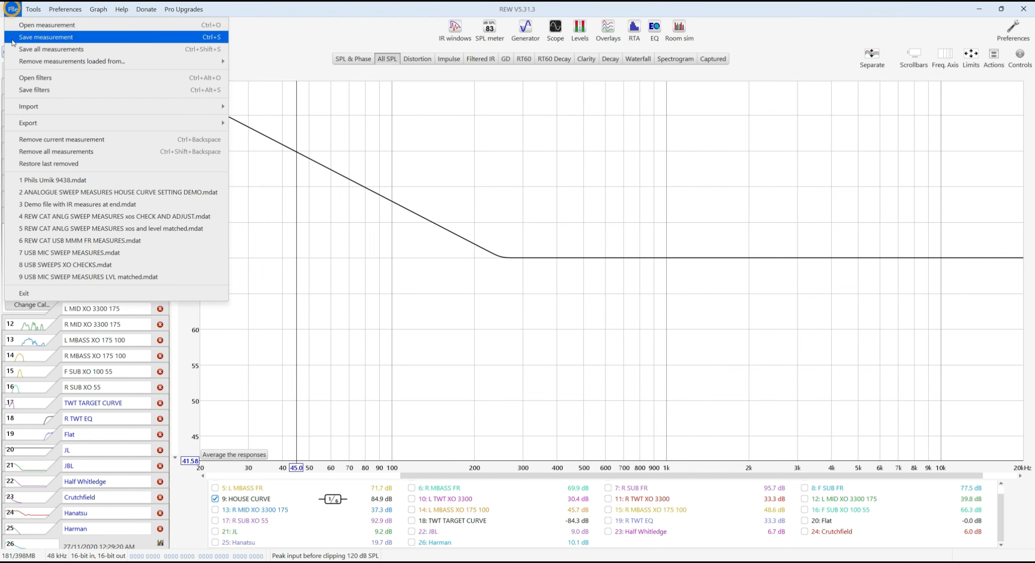
pyautogui.moveTo(34, 105)
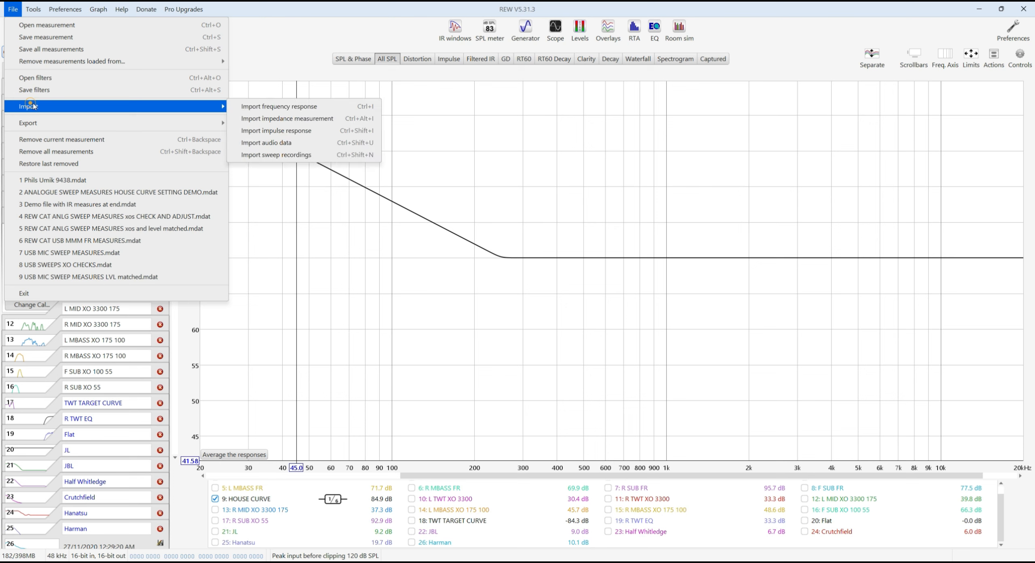
pyautogui.click(291, 106)
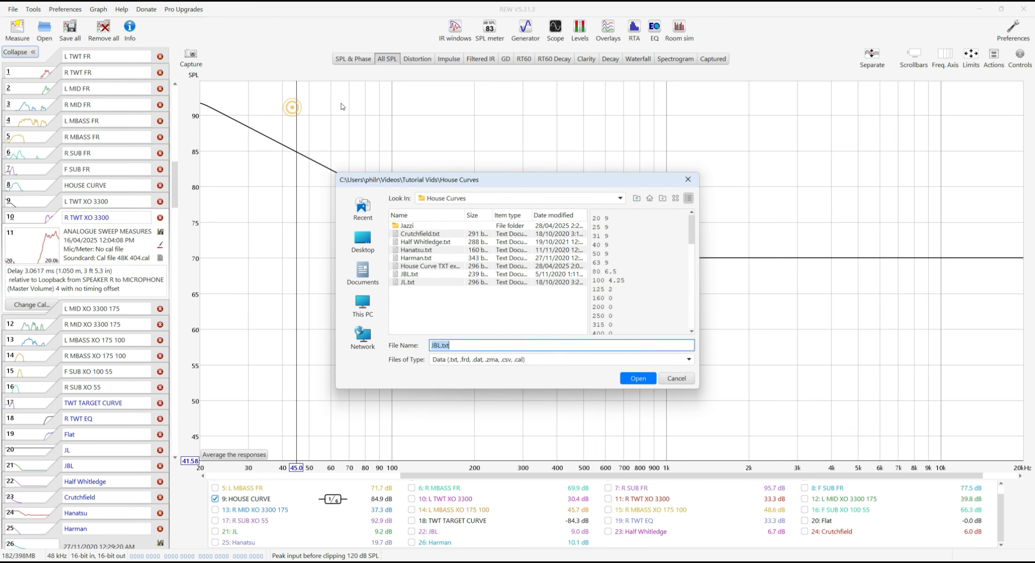
pyautogui.click(442, 243)
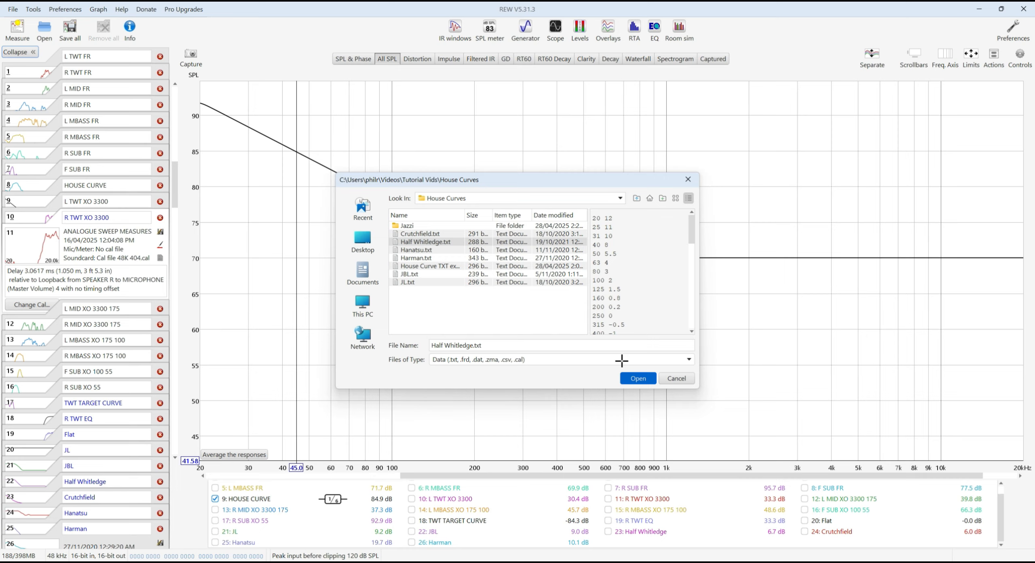
pyautogui.click(638, 379)
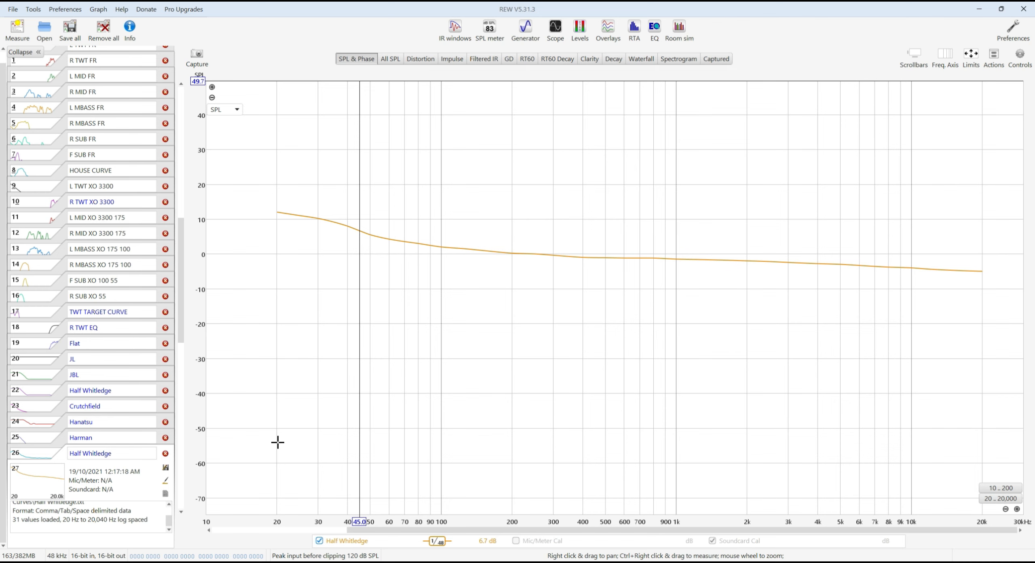
# Import Harman.txt and JBL.txt into REW from the House Curves folder in File Explorer, and minimize the folder window
pyautogui.click(353, 562)
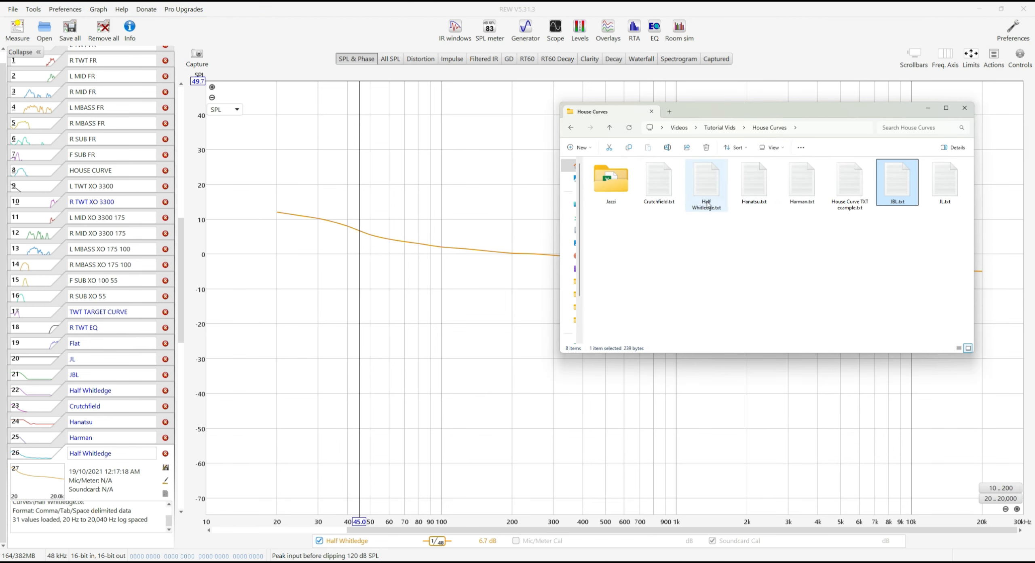
pyautogui.moveTo(810, 192); pyautogui.dragTo(354, 314)
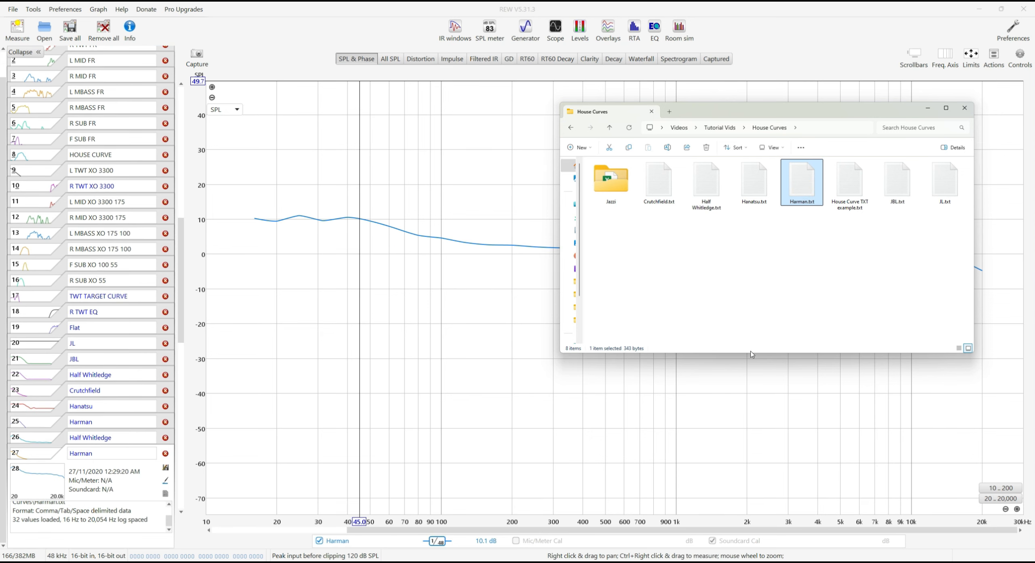
pyautogui.moveTo(895, 182); pyautogui.dragTo(404, 262)
pyautogui.click(930, 111)
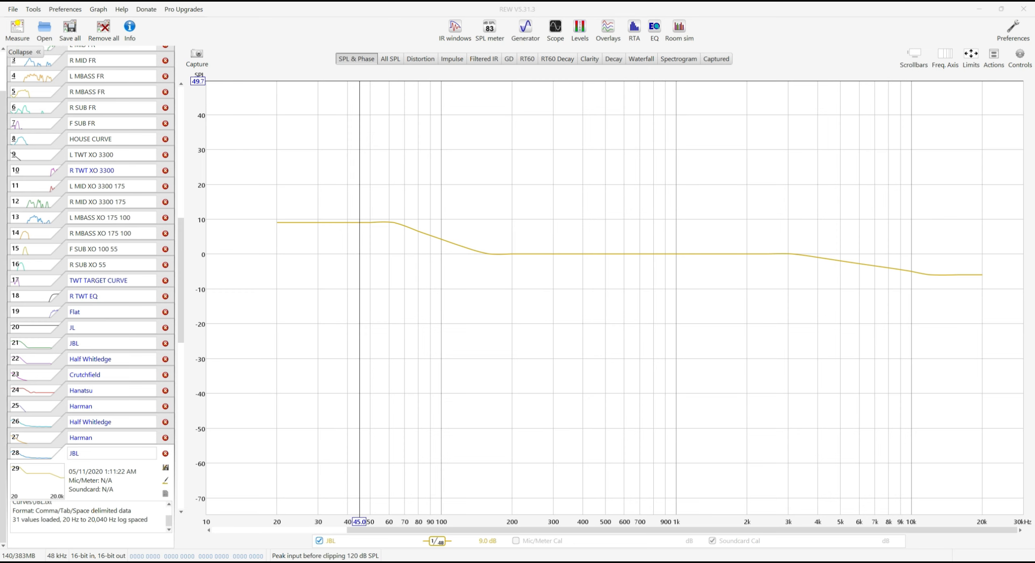
# Switch to the Jazzi's tuning companion workbook in Excel and view the 2-way House Curves sheet
pyautogui.click(449, 562)
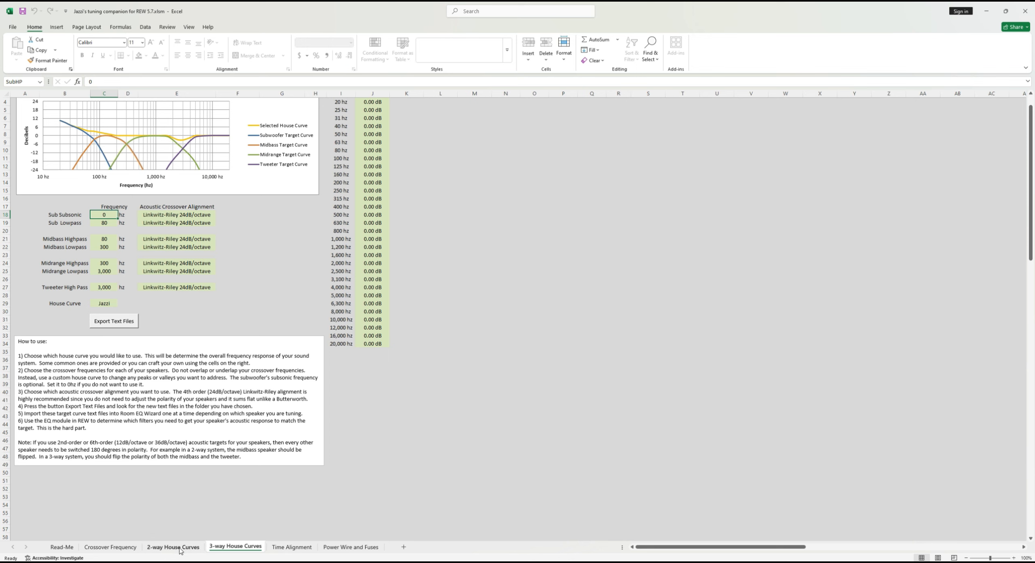
pyautogui.click(167, 547)
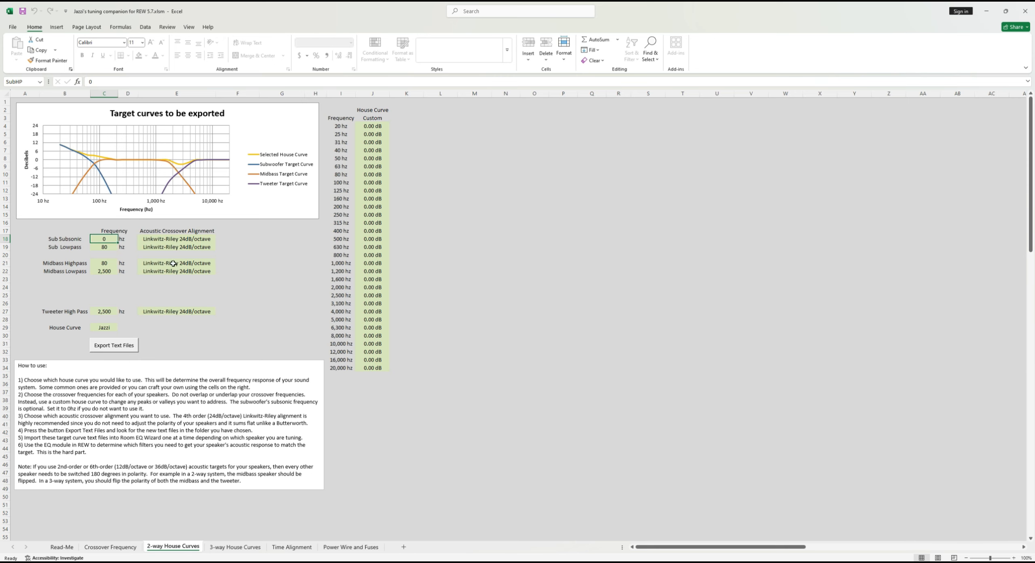
# On the 3-way House Curves sheet, try the Custom house curve, and set the house curve to Whitledge
pyautogui.click(234, 549)
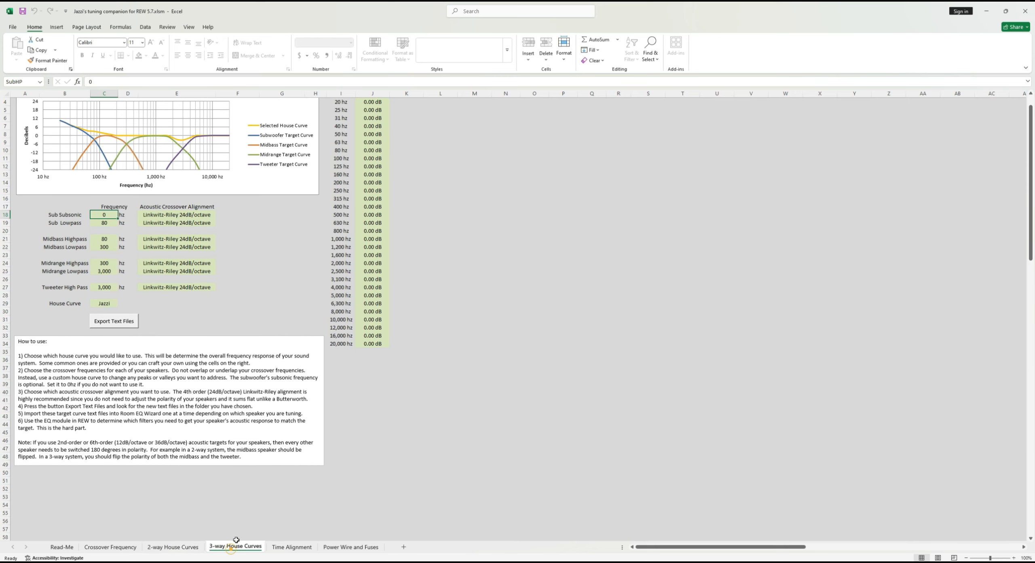
pyautogui.click(104, 303)
pyautogui.click(121, 303)
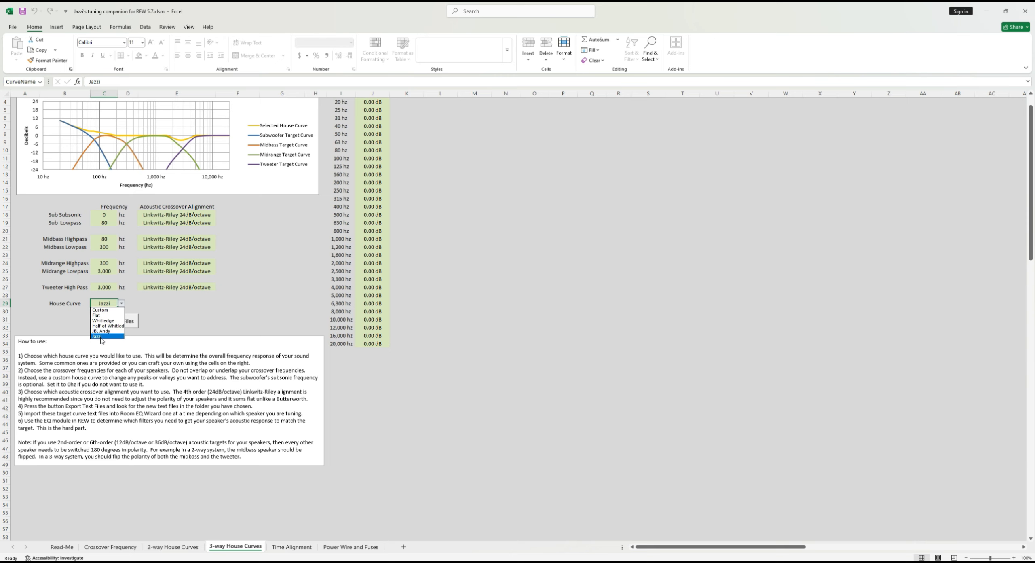
pyautogui.click(108, 325)
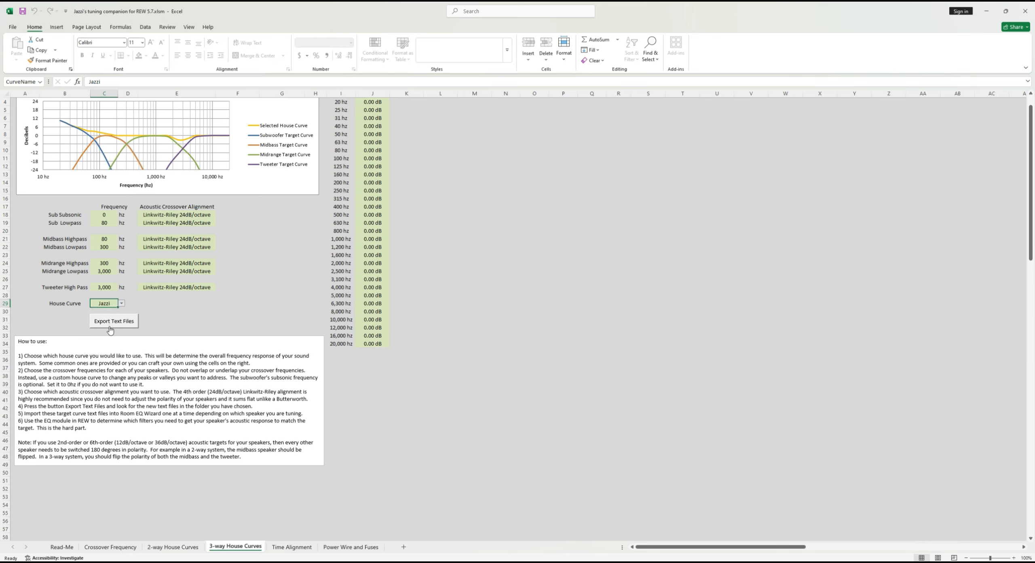
pyautogui.click(122, 304)
pyautogui.click(99, 311)
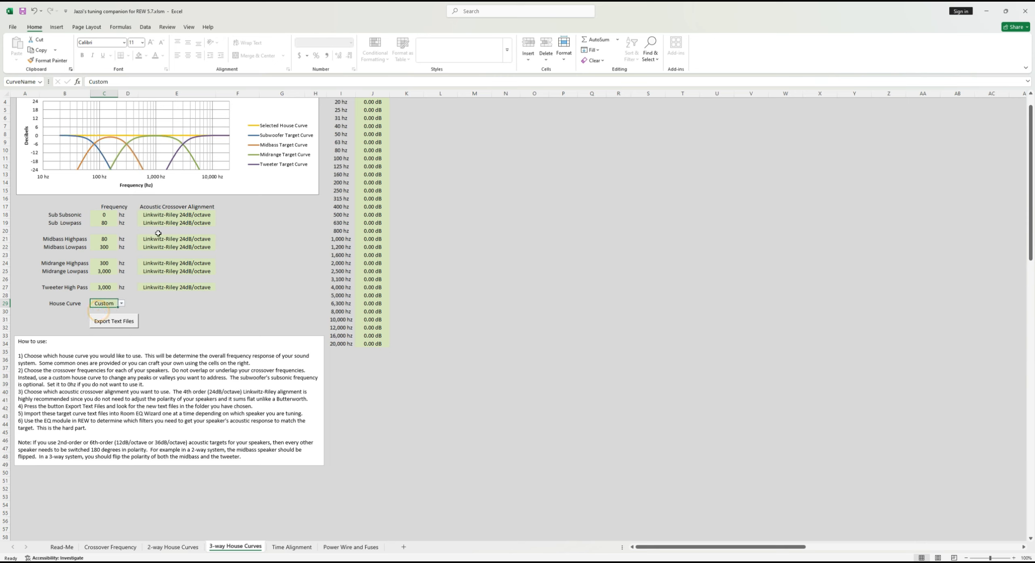
pyautogui.click(122, 304)
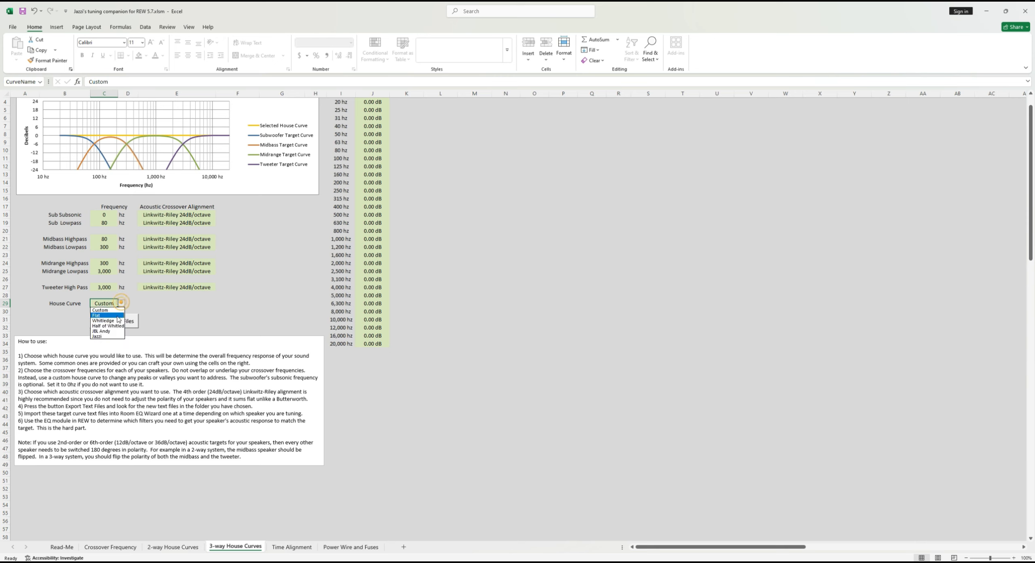
pyautogui.click(106, 317)
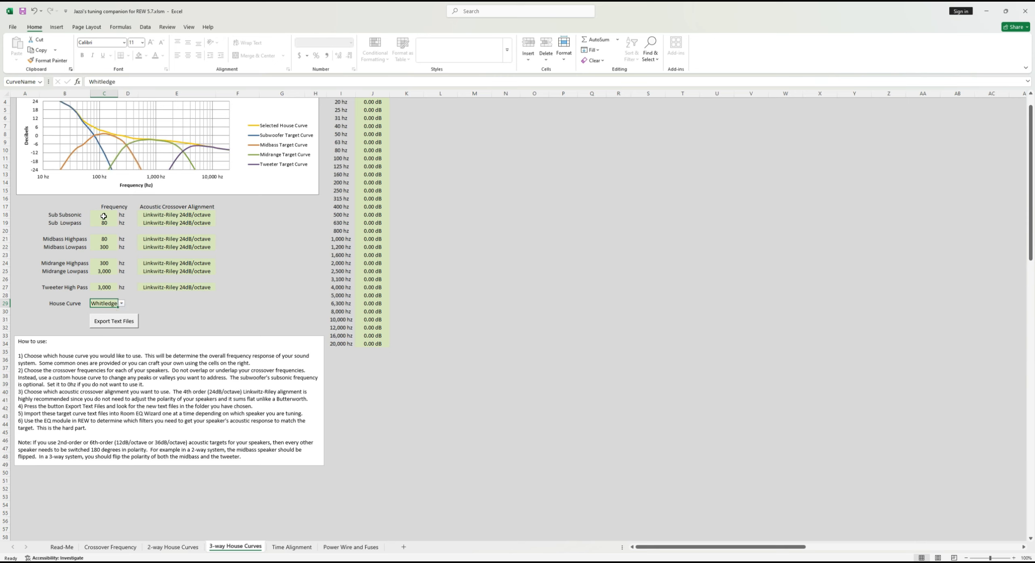
# Try Linkwitz-Riley 12dB/octave and Butterworth 24dB/octave for the sub subsonic crossover alignment, and restore Linkwitz-Riley 24dB/octave
pyautogui.click(104, 216)
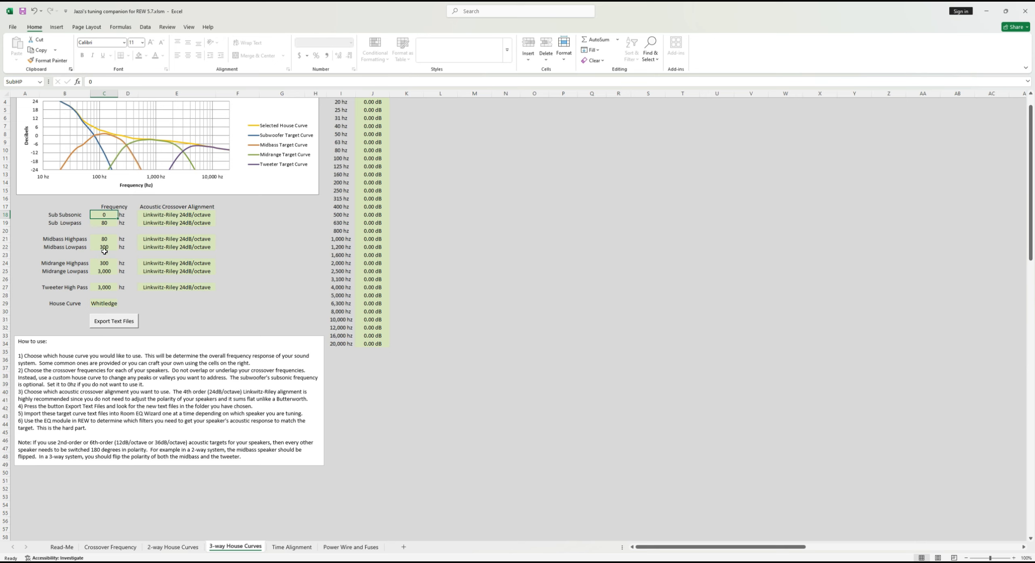
pyautogui.click(185, 217)
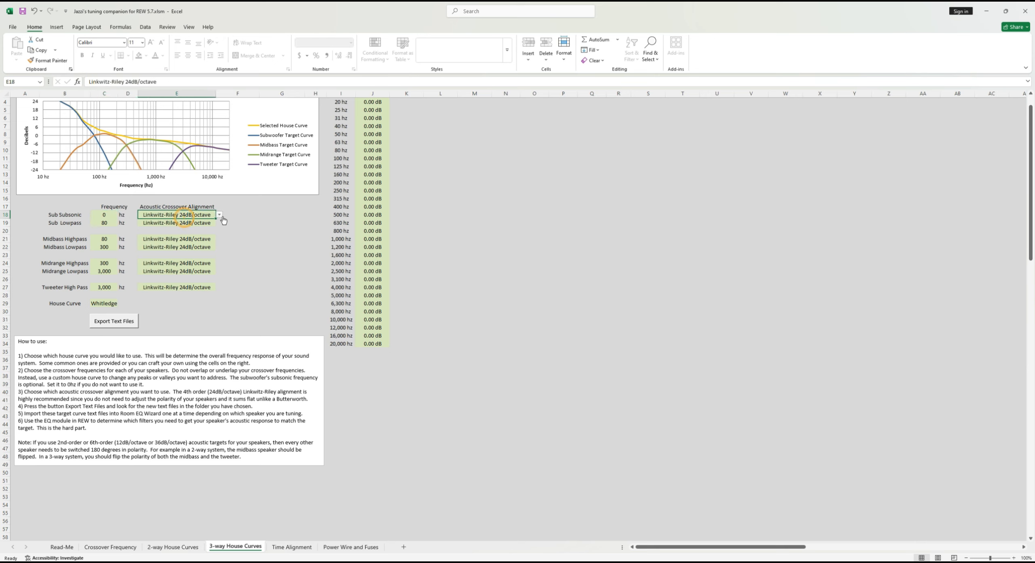
pyautogui.click(220, 216)
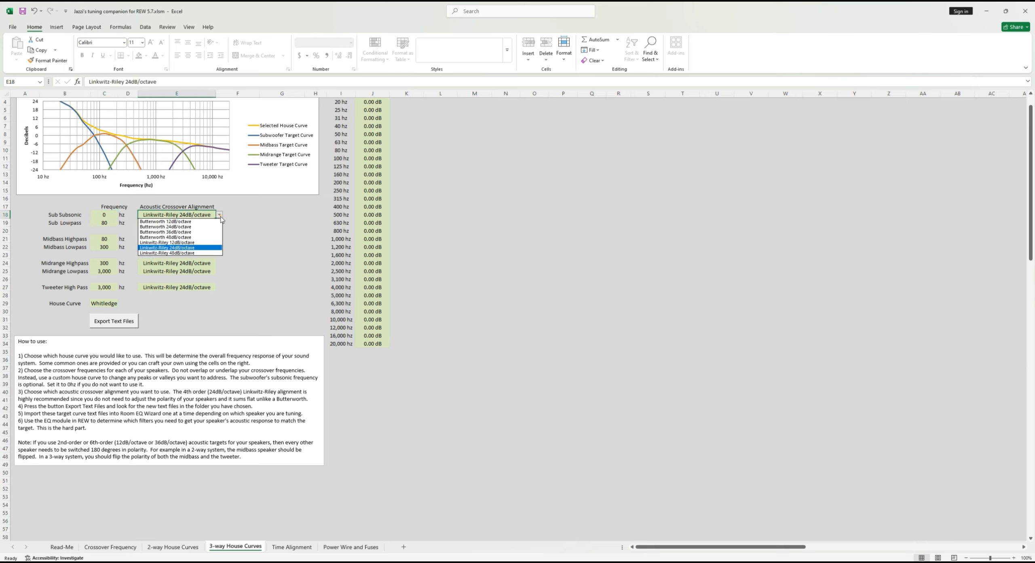
pyautogui.click(180, 243)
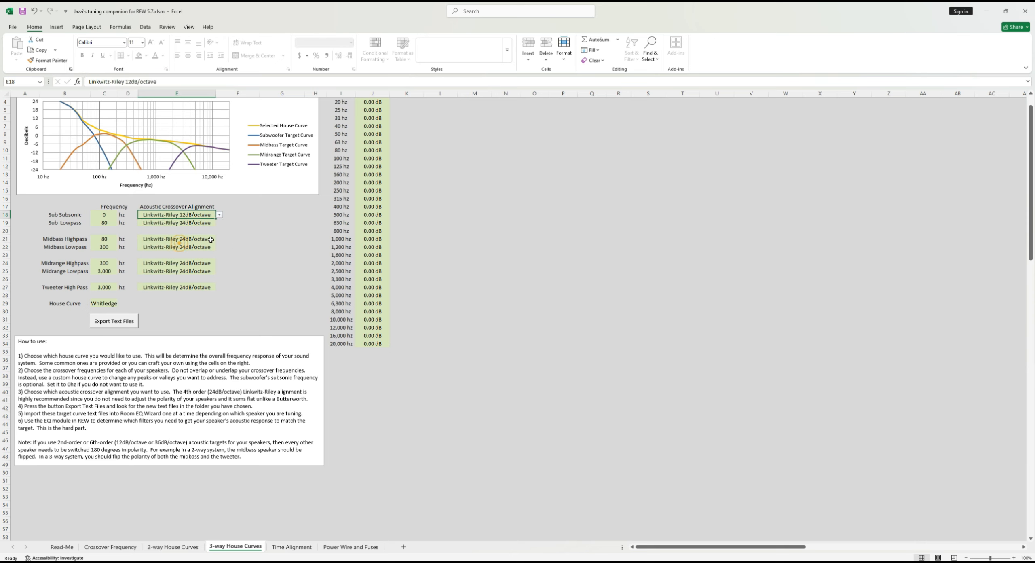
pyautogui.click(218, 215)
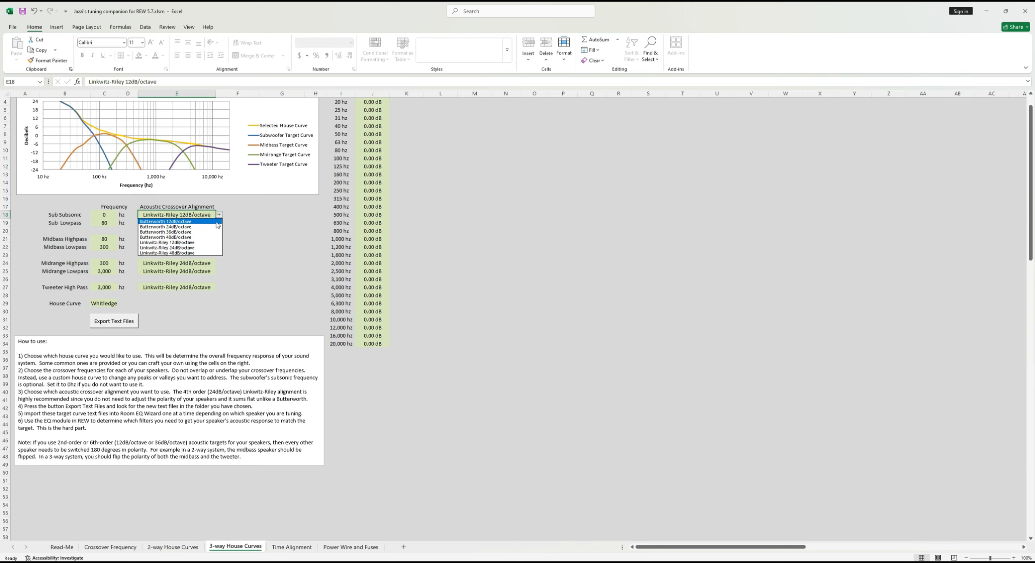
pyautogui.click(187, 248)
pyautogui.click(219, 215)
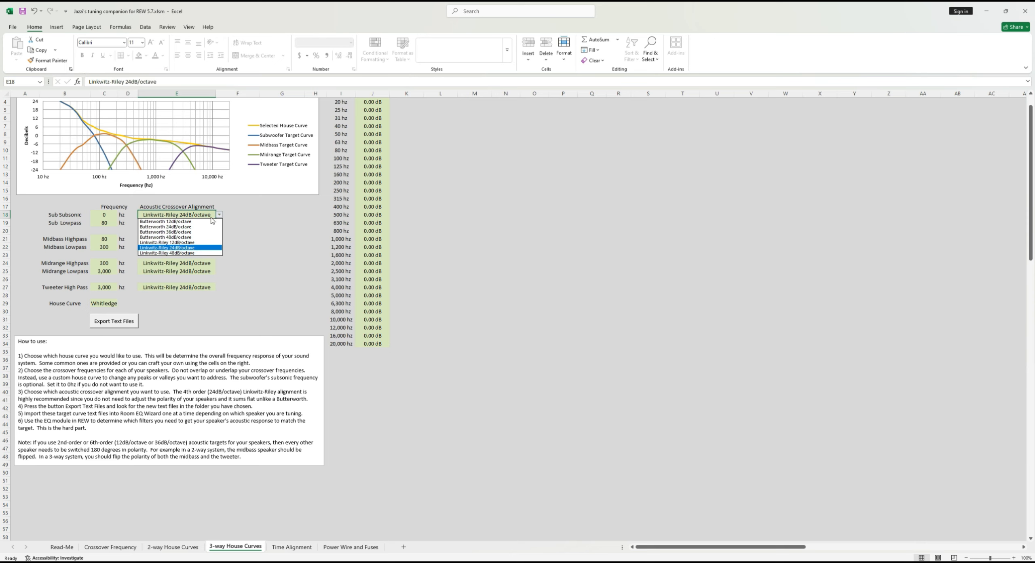
pyautogui.click(185, 228)
pyautogui.click(219, 214)
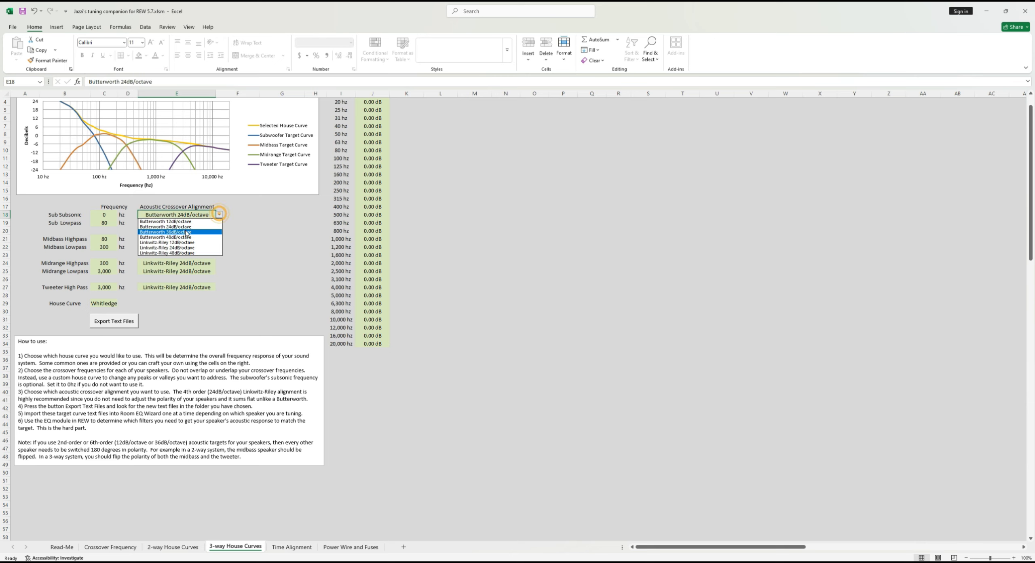
pyautogui.click(183, 248)
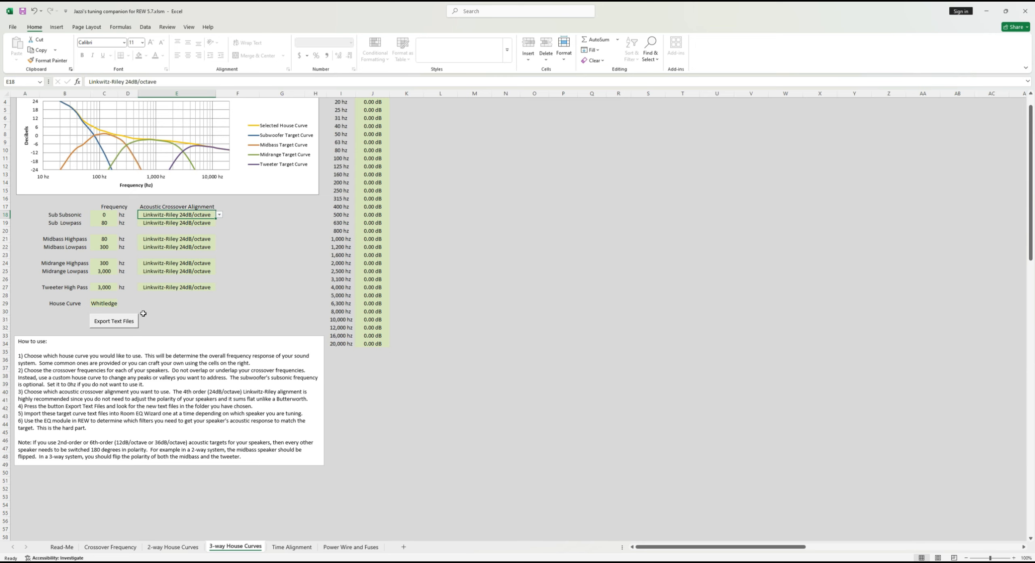
# Export the 3-way Whitledge target curves as text files to the Jazzi folder inside House Curves
pyautogui.click(122, 322)
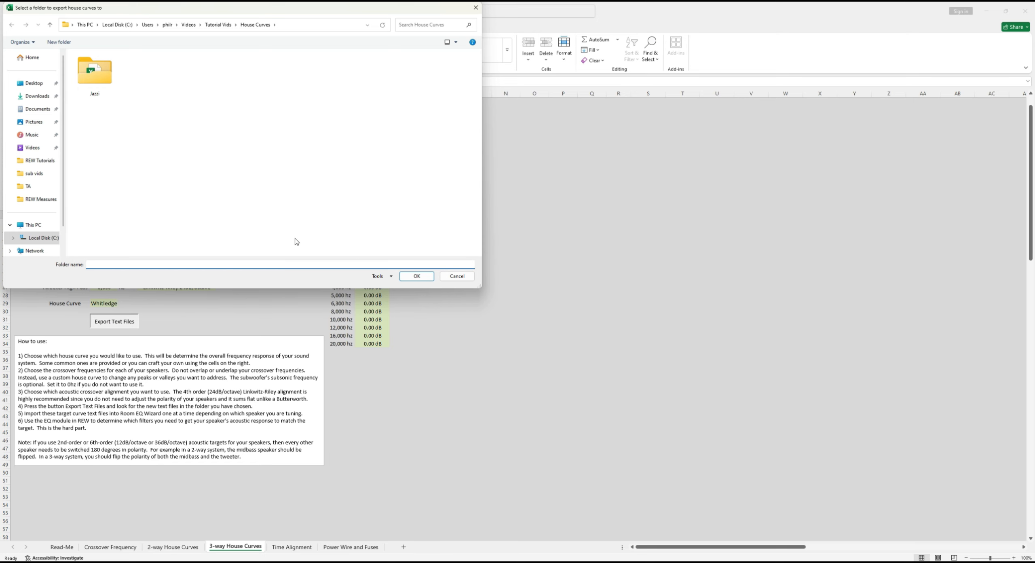
pyautogui.write('Jazzi')
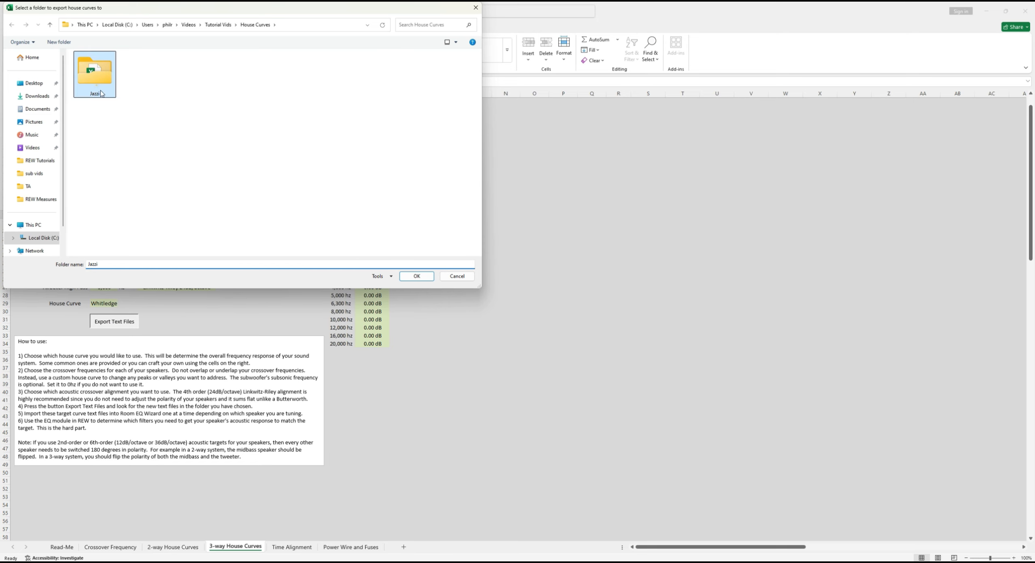
pyautogui.click(416, 276)
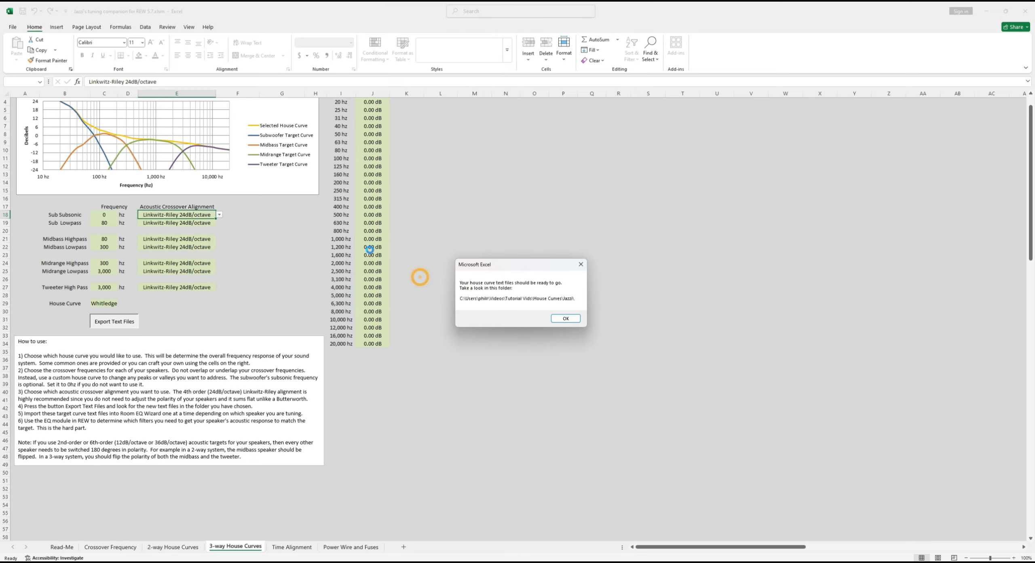
pyautogui.click(565, 319)
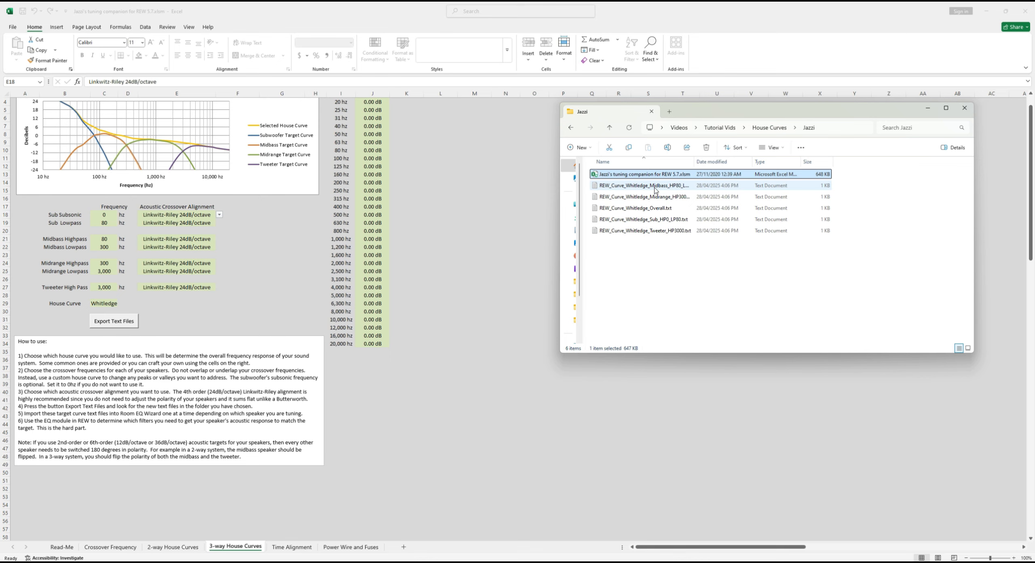
# Widen the Name column of the Jazzi folder in File Explorer, import the five REW_Curve_Whitledge text files into REW, and close the folder
pyautogui.moveTo(694, 161); pyautogui.dragTo(787, 161)
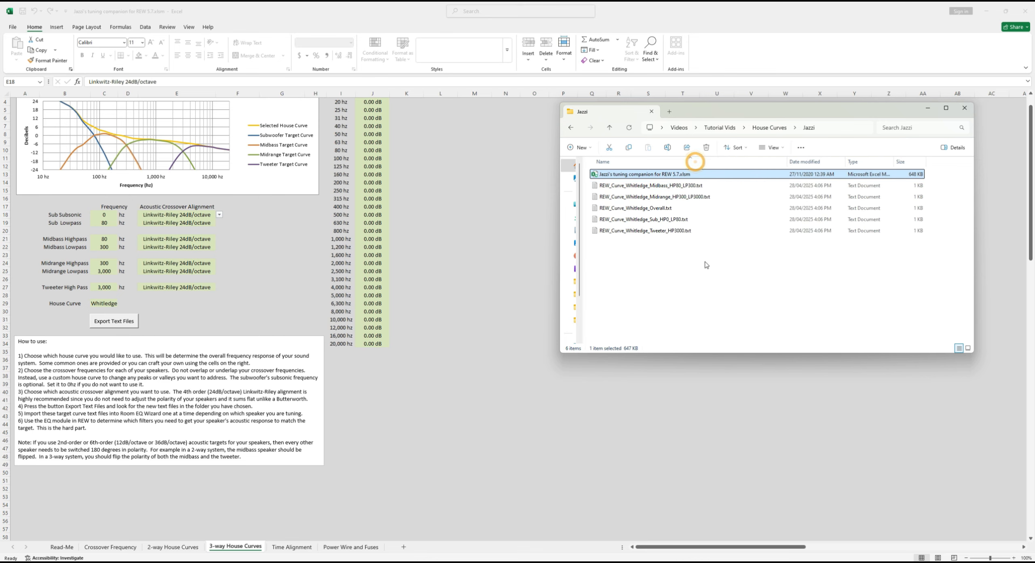
pyautogui.click(644, 206)
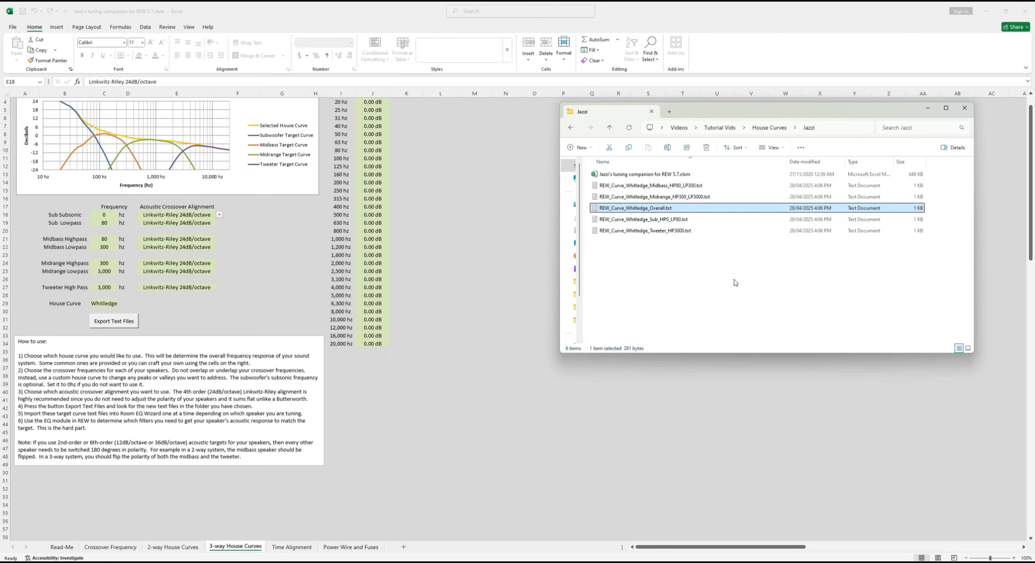
pyautogui.click(304, 562)
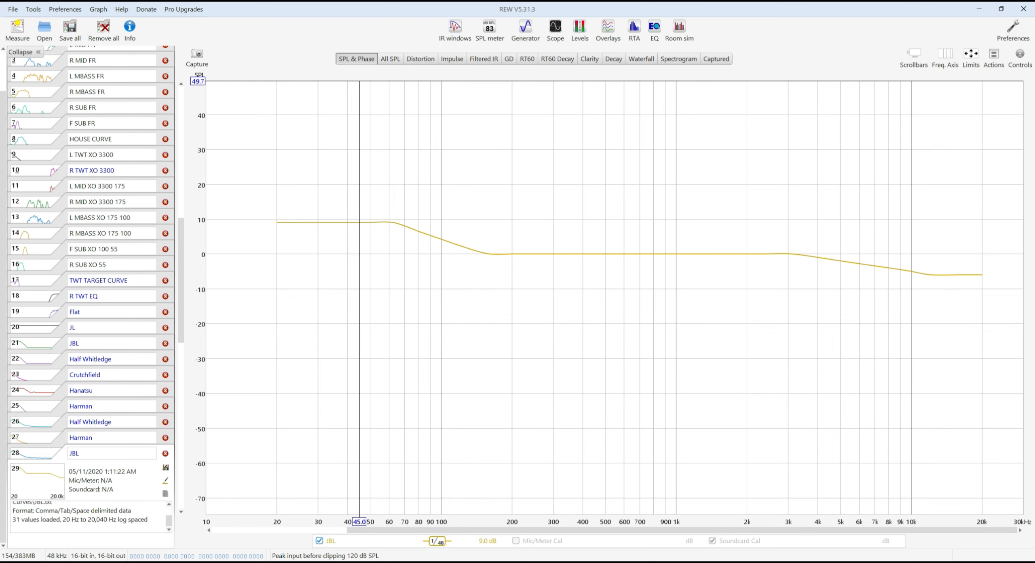
pyautogui.click(251, 562)
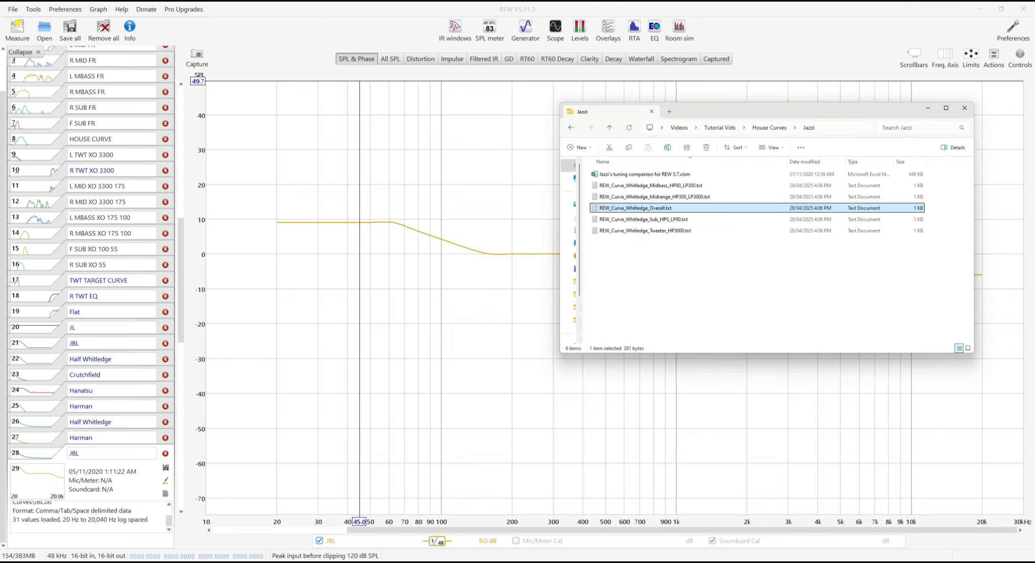
pyautogui.click(641, 186)
pyautogui.keyDown('shift'); pyautogui.click(637, 231); pyautogui.keyUp('shift')
pyautogui.moveTo(640, 197); pyautogui.dragTo(370, 335)
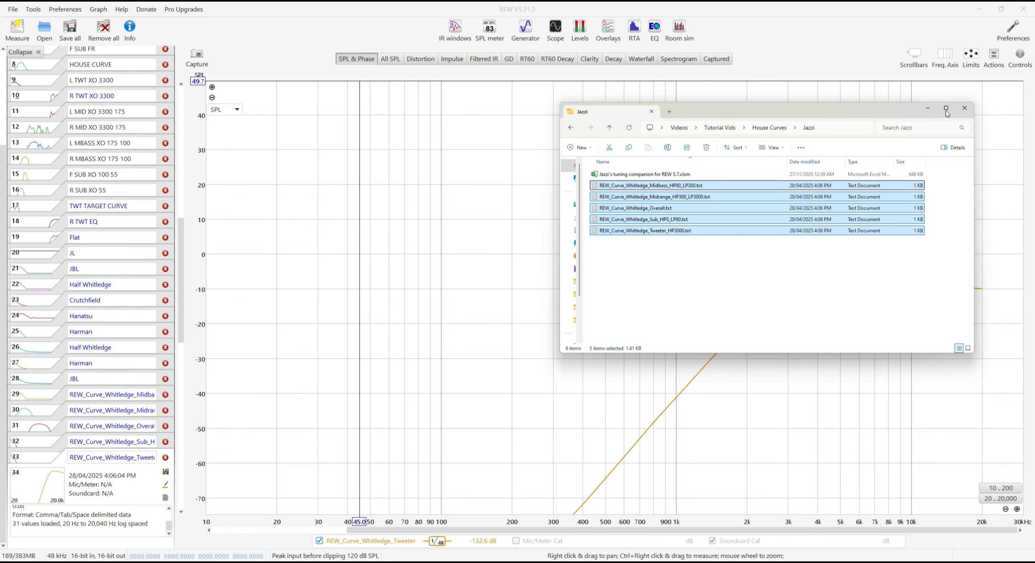
pyautogui.click(964, 107)
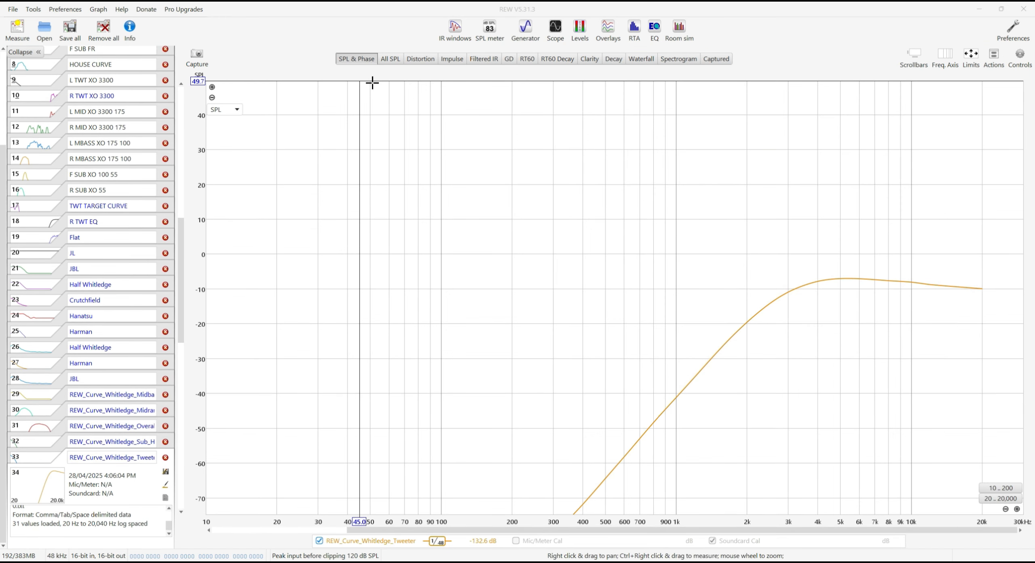
# On the All SPL graph, clear the trace selections and show only the Whitledge Midbass, Midrange, Overall, Sub and Tweeter curves
pyautogui.click(390, 58)
pyautogui.rightClick(366, 516)
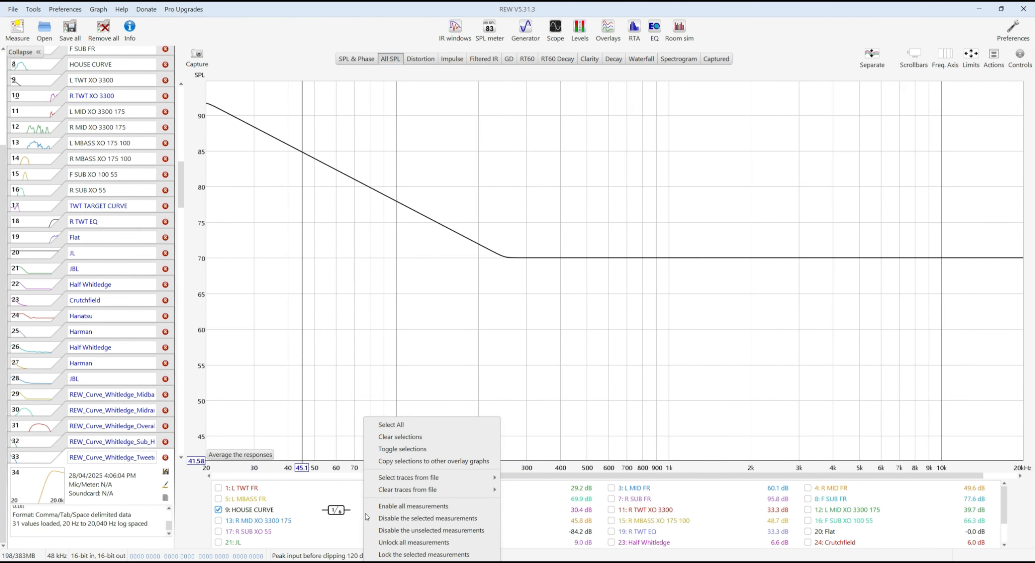
pyautogui.click(400, 437)
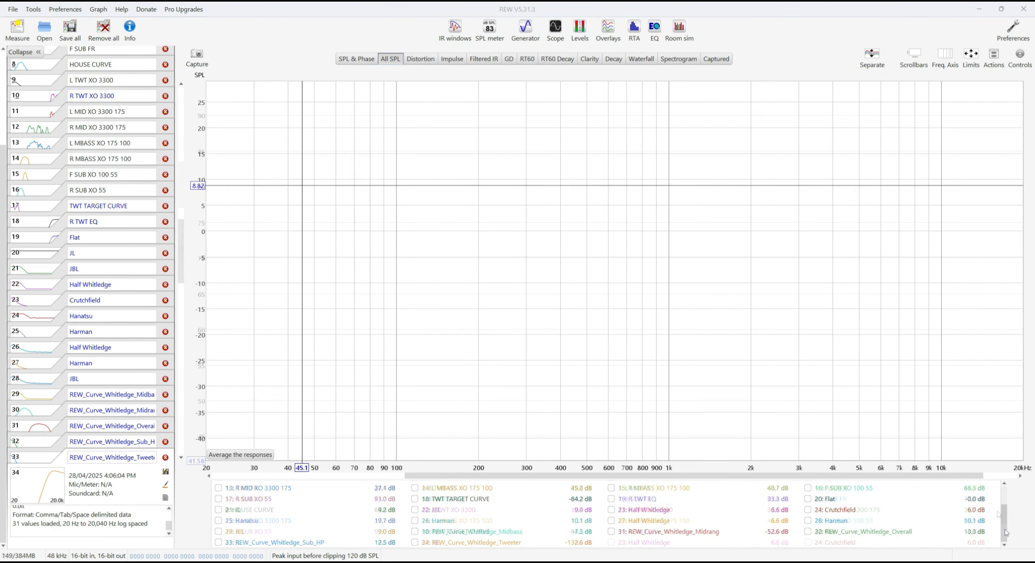
pyautogui.scroll(-3, 930, 520)
pyautogui.click(461, 532)
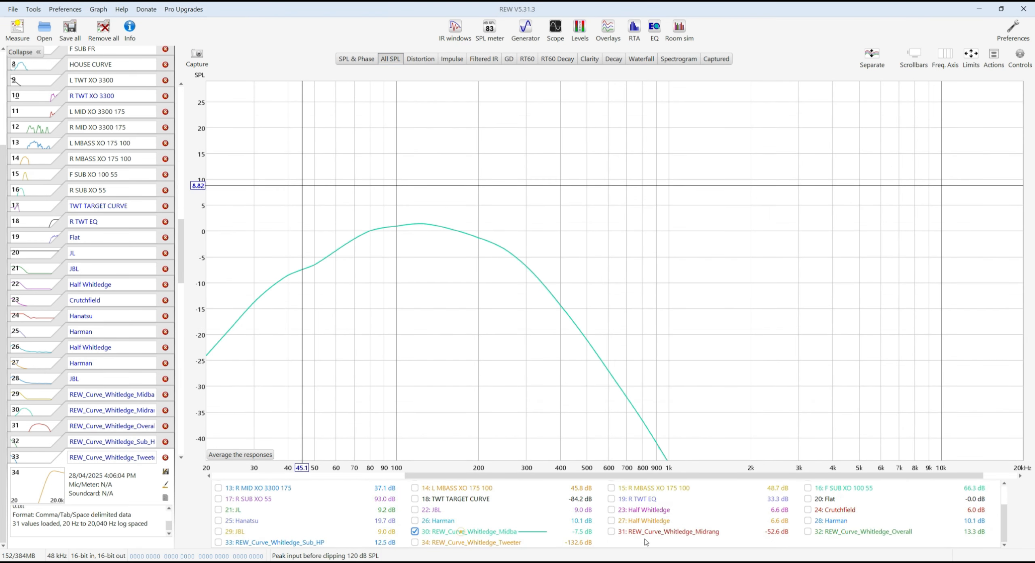
pyautogui.click(678, 531)
pyautogui.click(850, 531)
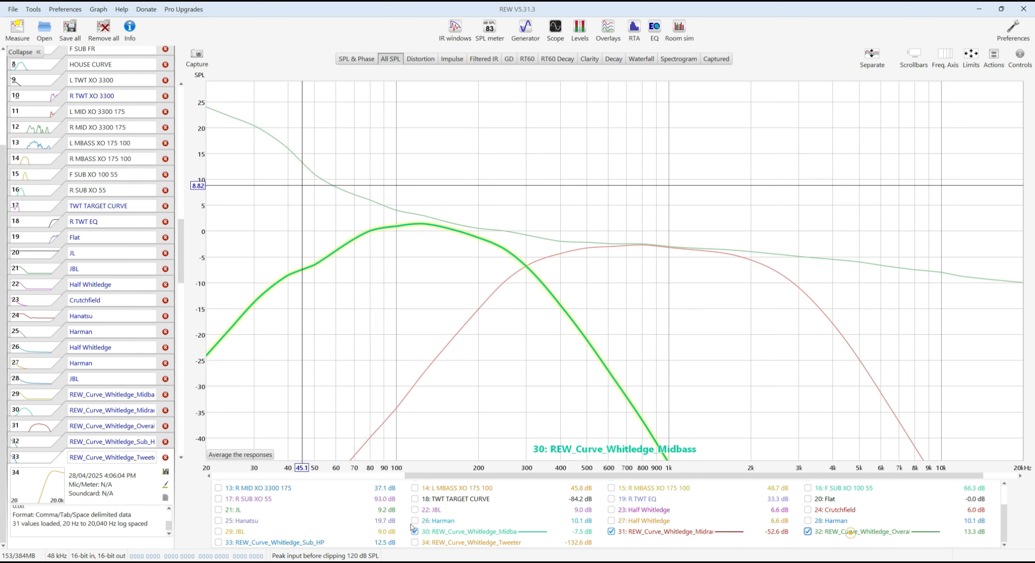
pyautogui.click(286, 542)
pyautogui.click(498, 543)
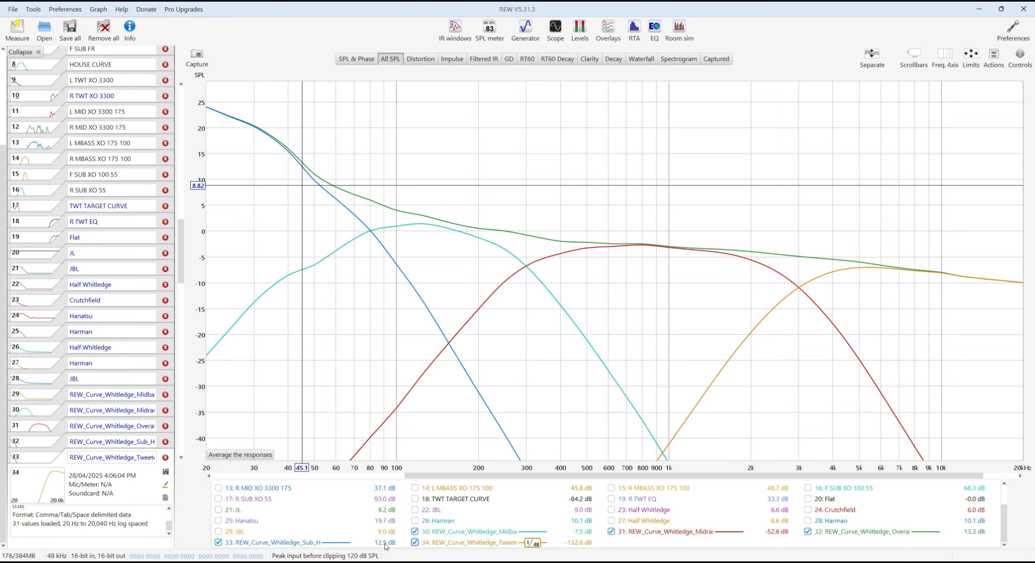
# Glance at the Excel workbook, return to REW, and open the EQ window for measurement 1, L TWT FR ANL SW 5 MAY
pyautogui.click(376, 562)
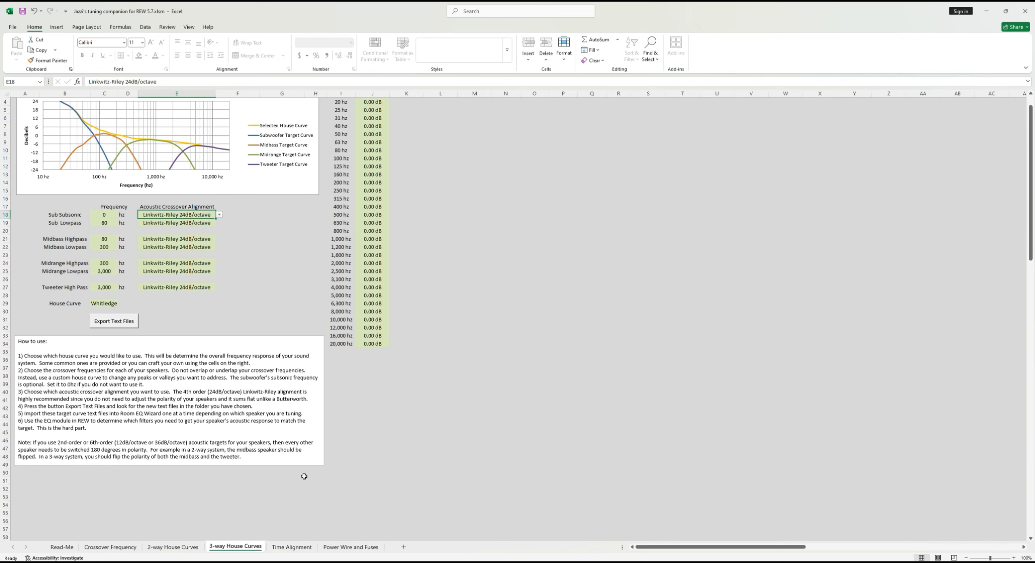
pyautogui.hotkey('alt', 'Tab')
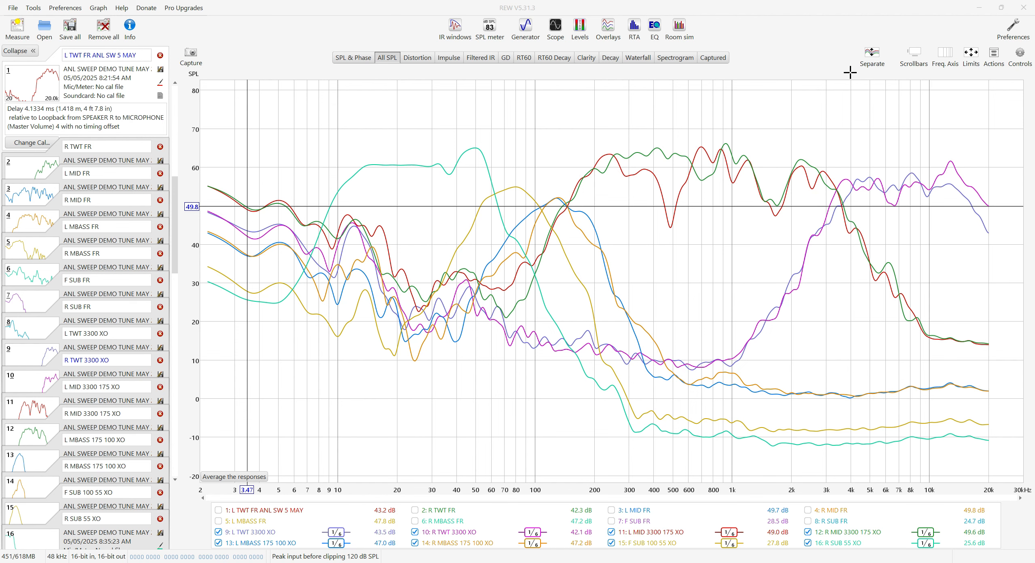
pyautogui.click(655, 27)
pyautogui.click(934, 79)
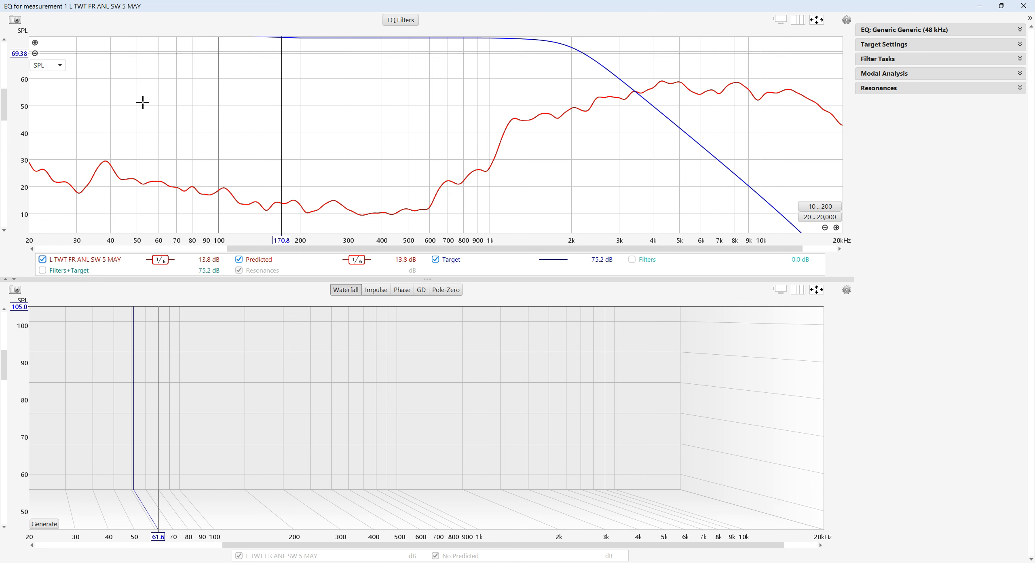
# Collapse the waterfall pane in the EQ window, and hide the measurement and Predicted traces to leave only the Target curve
pyautogui.click(15, 281)
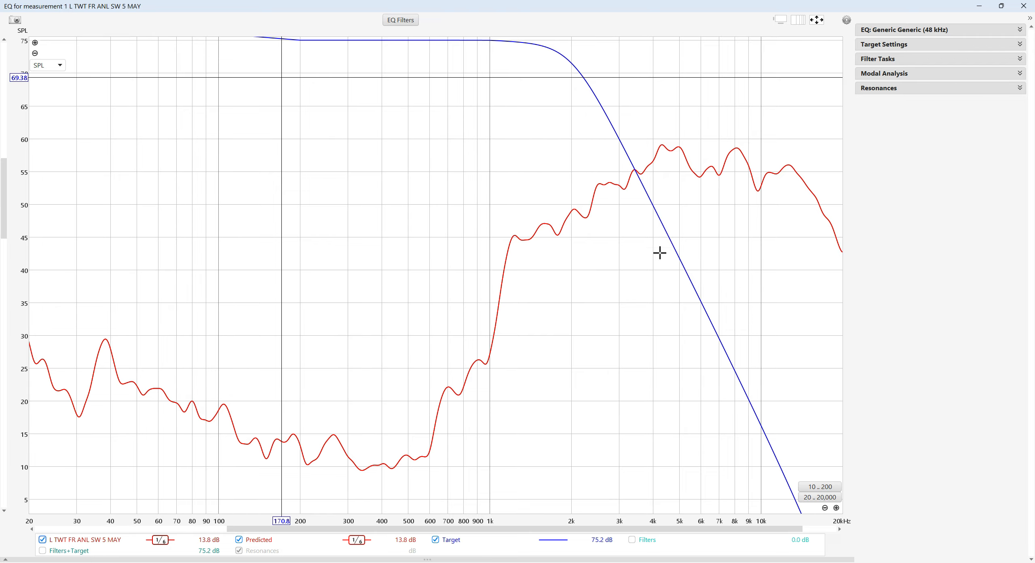
pyautogui.moveTo(3, 238); pyautogui.dragTo(3, 233)
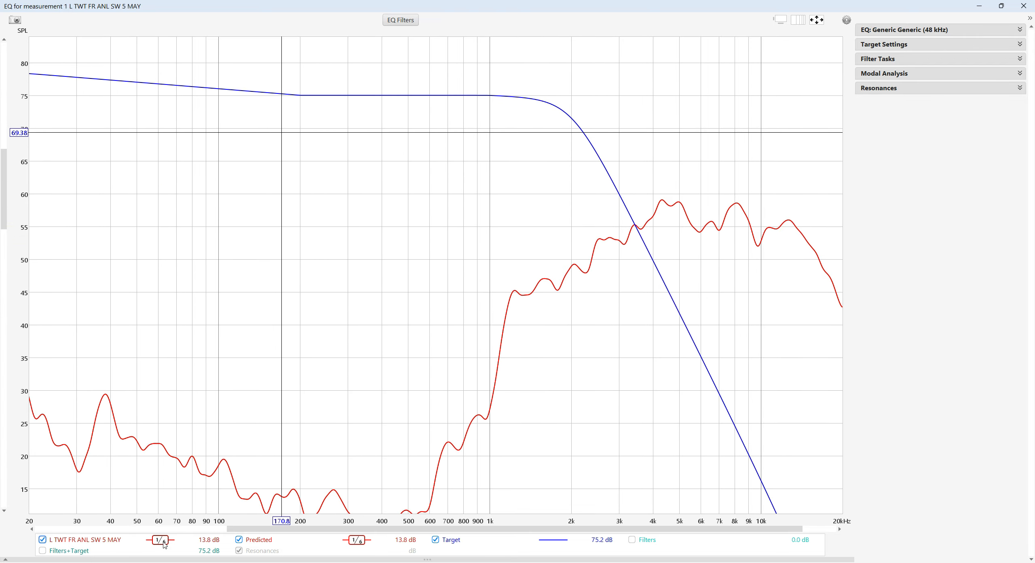
pyautogui.click(86, 540)
pyautogui.click(265, 540)
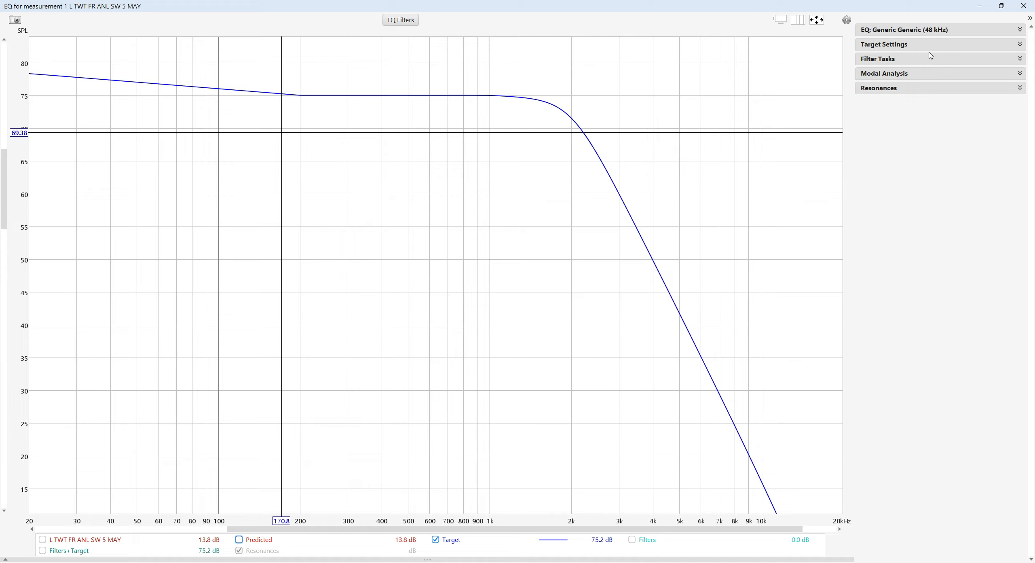
# Expand the target settings, turn off the room curve, and set the target type to Full range speaker
pyautogui.click(1019, 44)
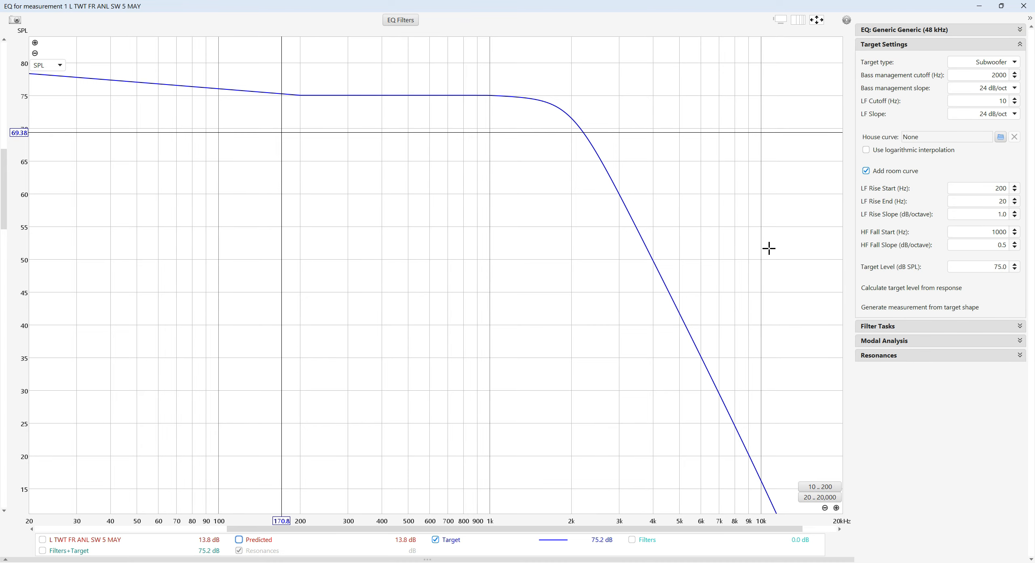
pyautogui.click(866, 171)
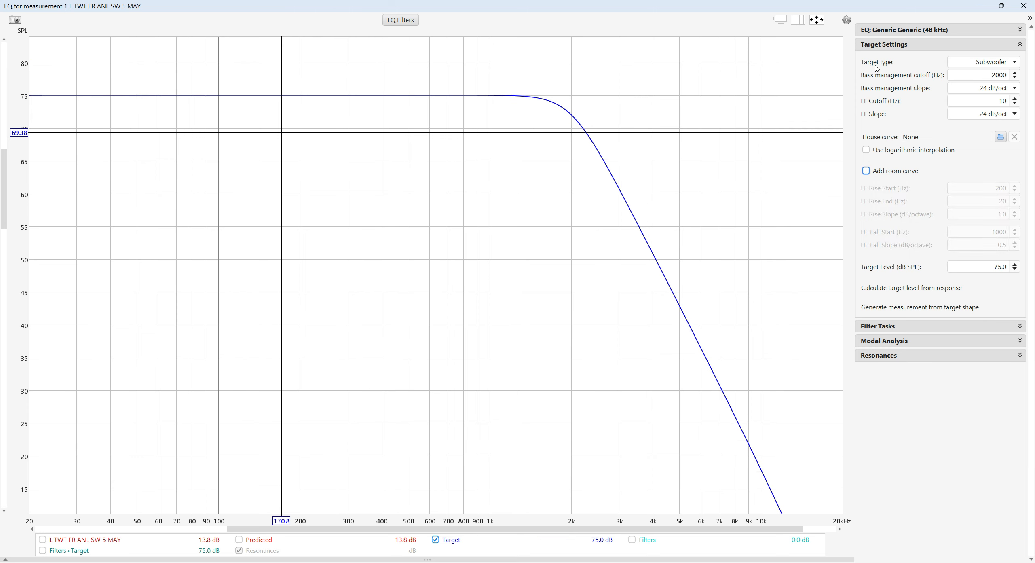
pyautogui.click(1014, 62)
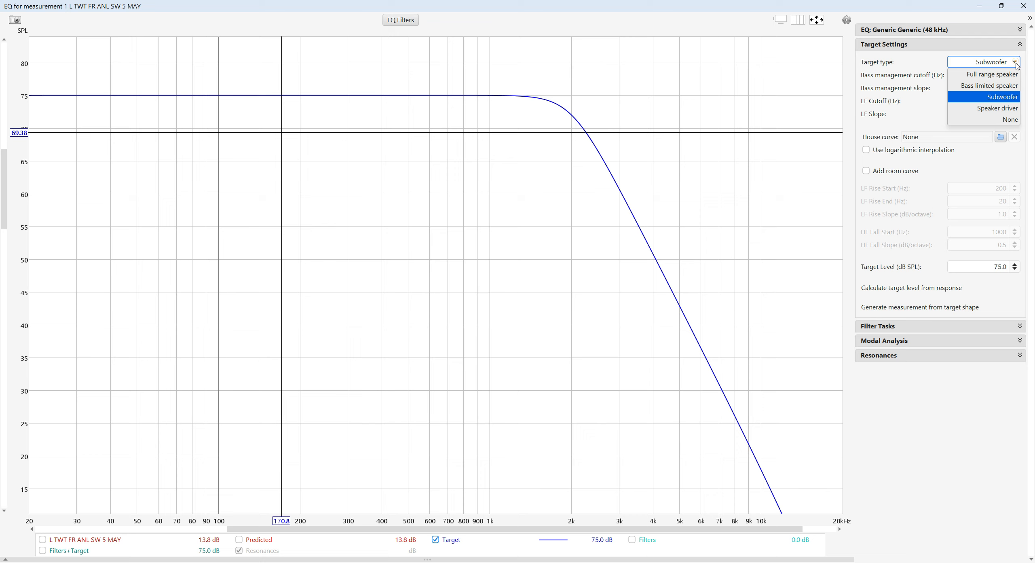
pyautogui.click(976, 76)
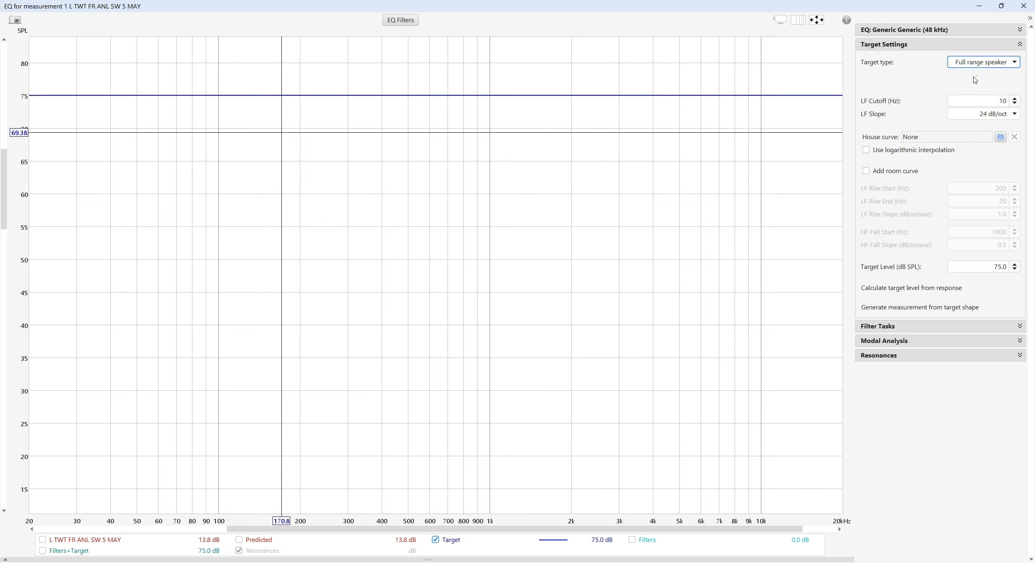
pyautogui.moveTo(3, 174); pyautogui.dragTo(20, 150)
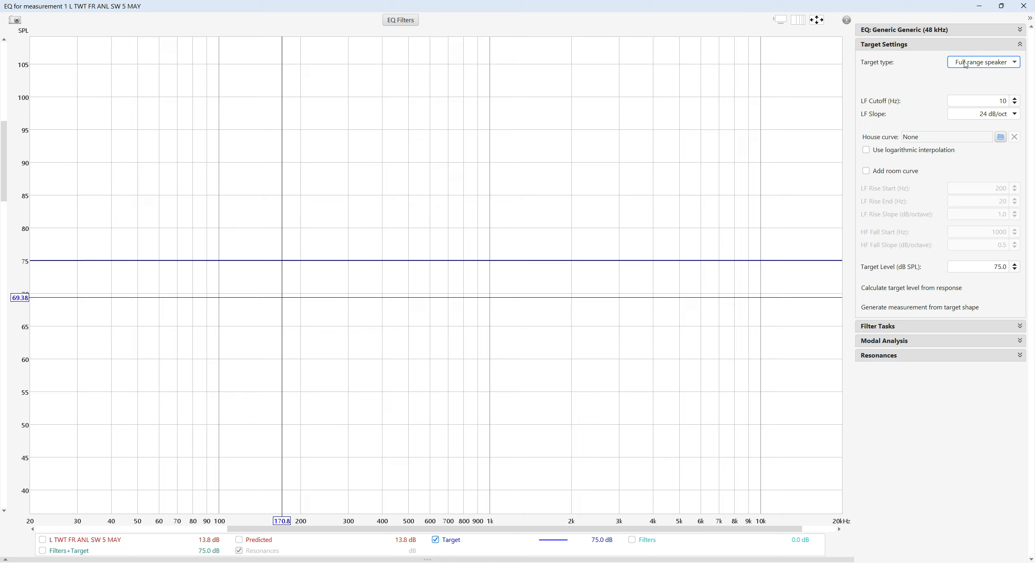
# Try the Bass limited speaker, Subwoofer and Speaker driver target types in turn to compare their target shapes
pyautogui.click(1016, 65)
pyautogui.click(971, 86)
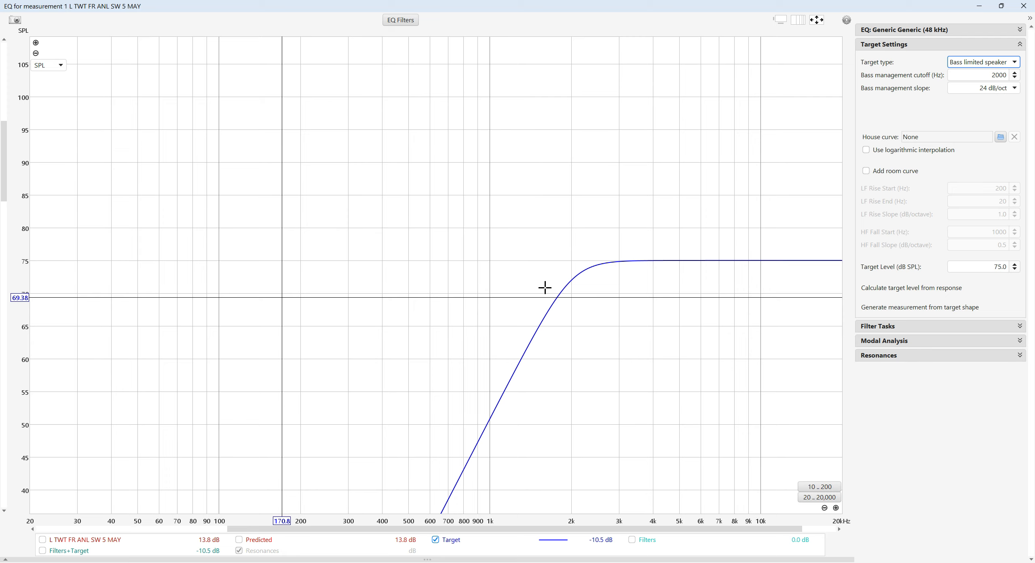
pyautogui.click(1003, 97)
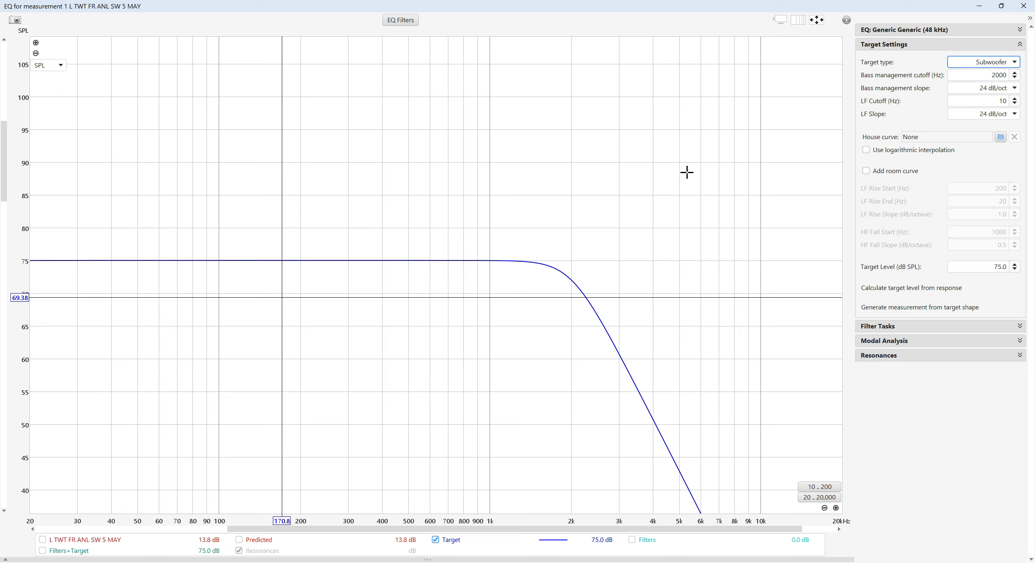
pyautogui.click(1015, 62)
pyautogui.click(999, 116)
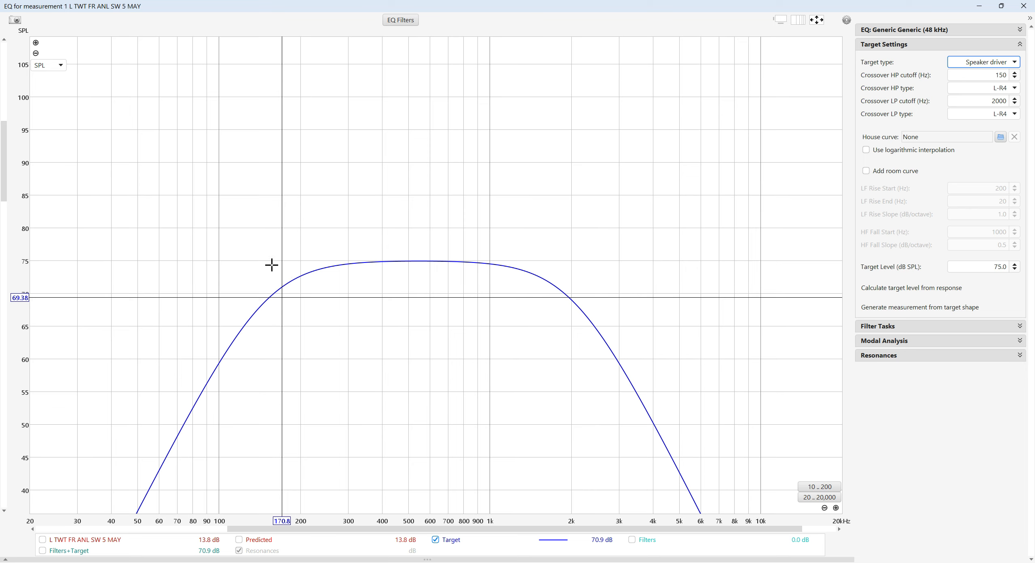
pyautogui.moveTo(5, 152); pyautogui.dragTo(6, 176)
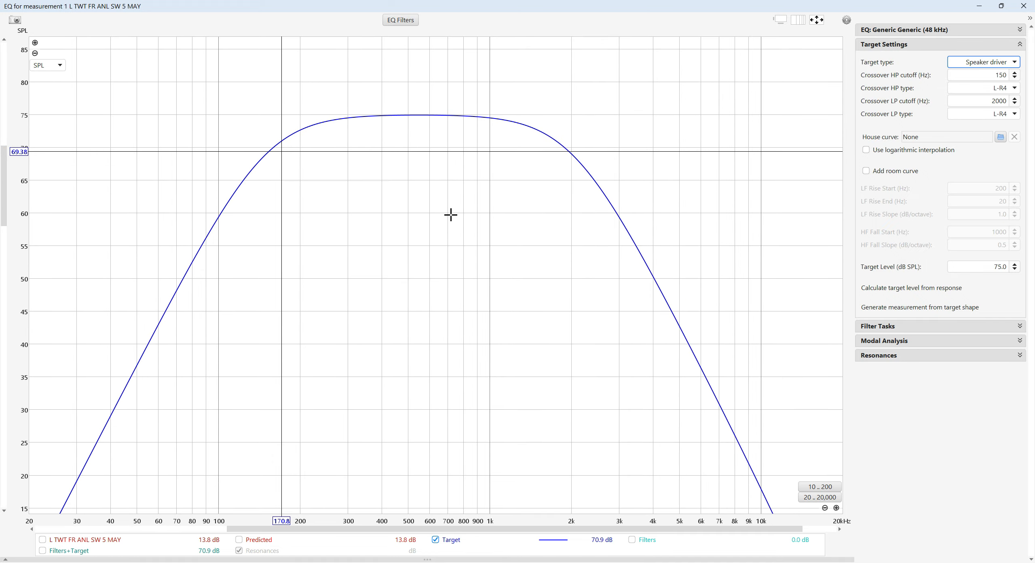
# Switch the target type back to Bass limited speaker, followed by Subwoofer
pyautogui.click(1017, 62)
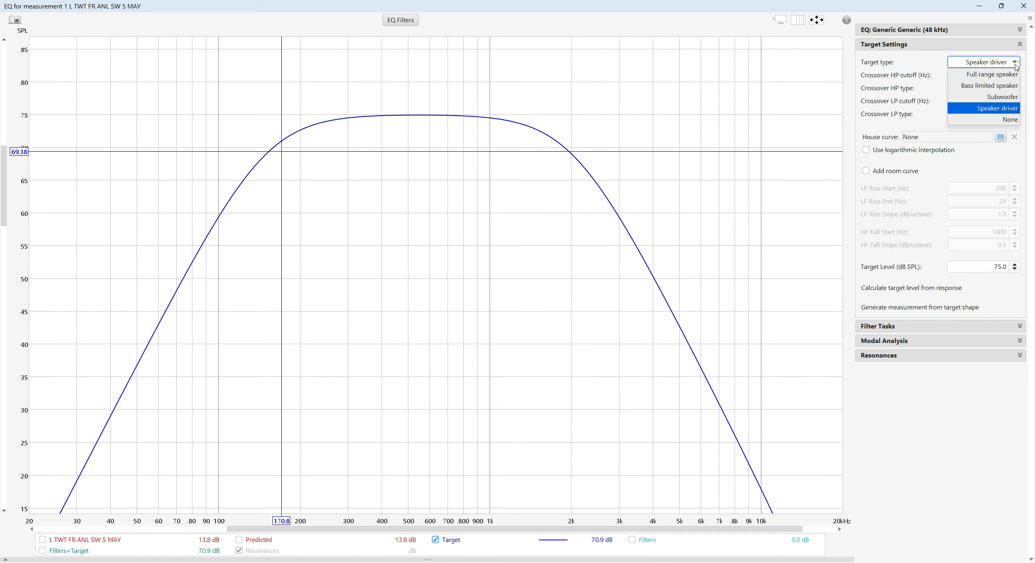
pyautogui.click(1003, 87)
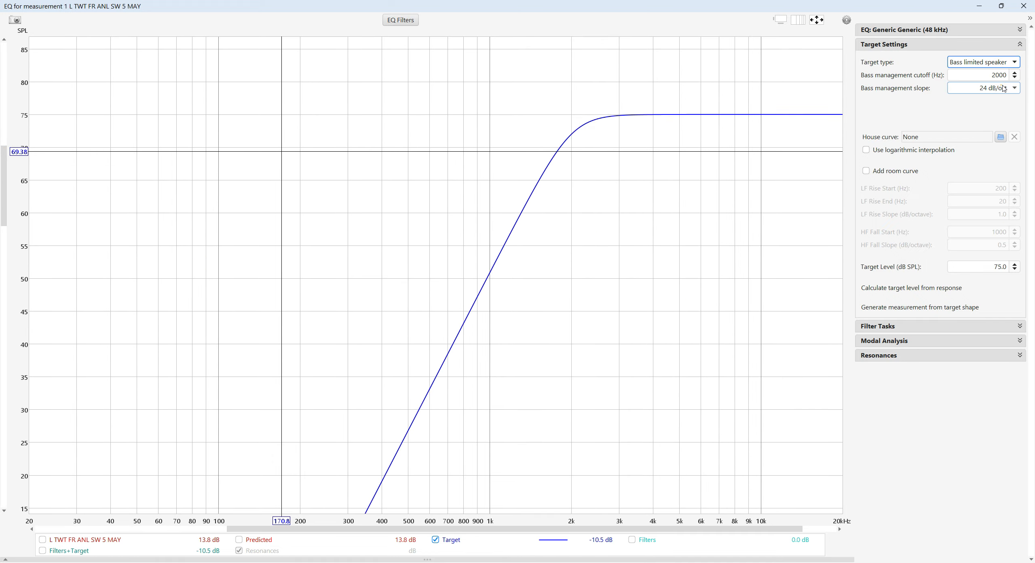
pyautogui.click(1015, 62)
pyautogui.click(1006, 97)
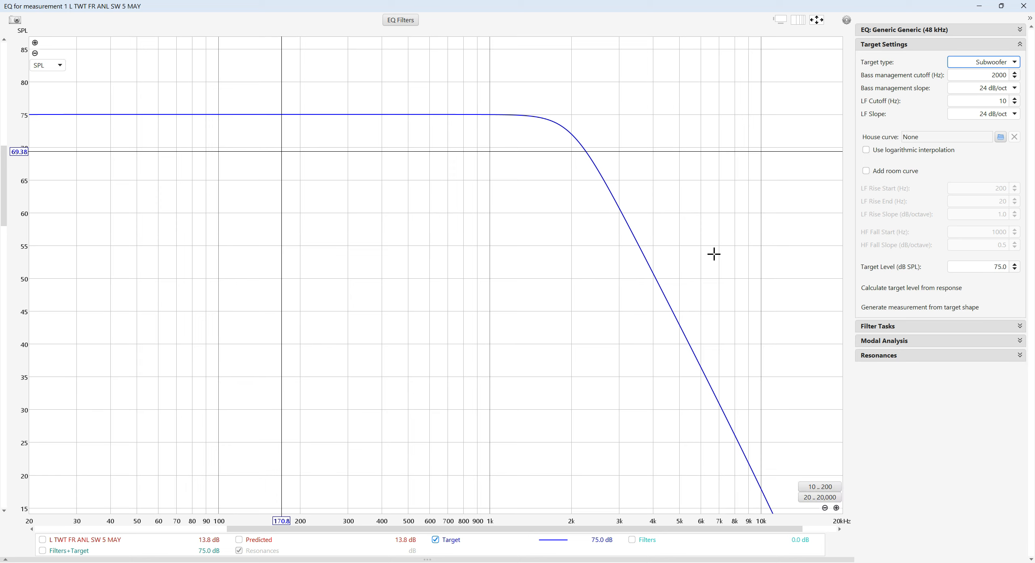
# Try a 12 dB/oct bass management slope on the subwoofer target, and return the slope to 24 dB/oct
pyautogui.click(1017, 92)
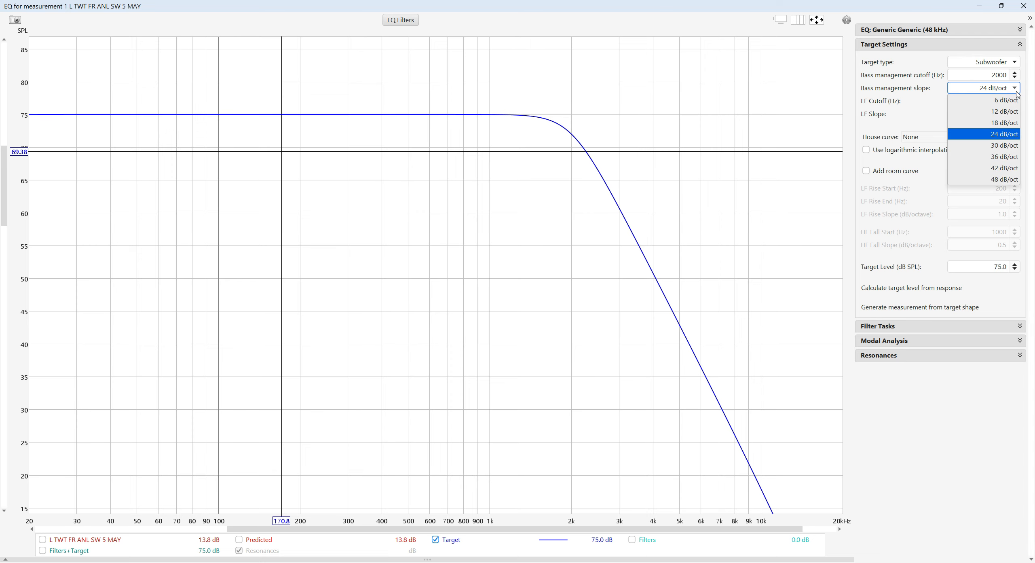
pyautogui.click(1004, 112)
pyautogui.click(1011, 89)
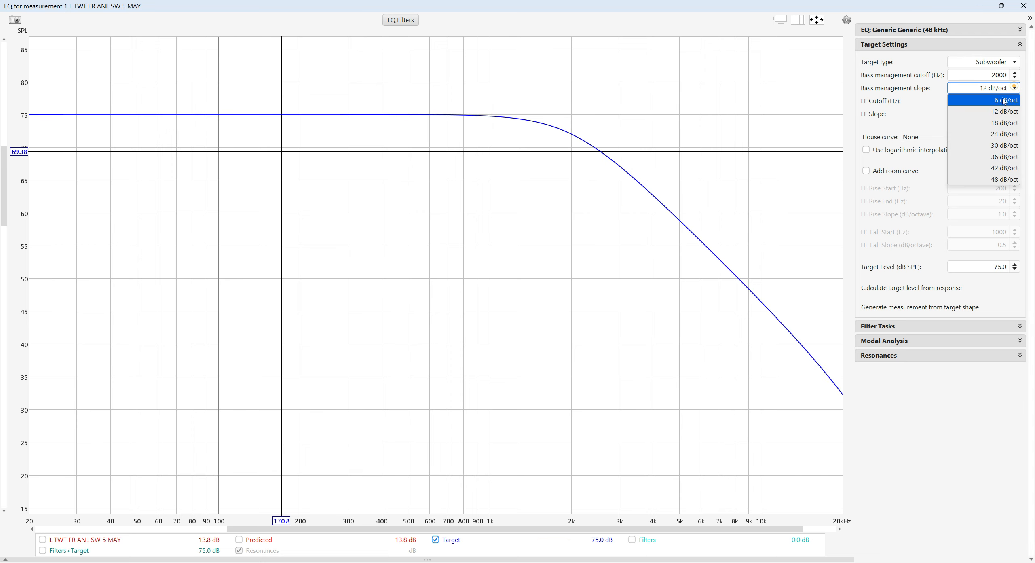
pyautogui.click(1005, 134)
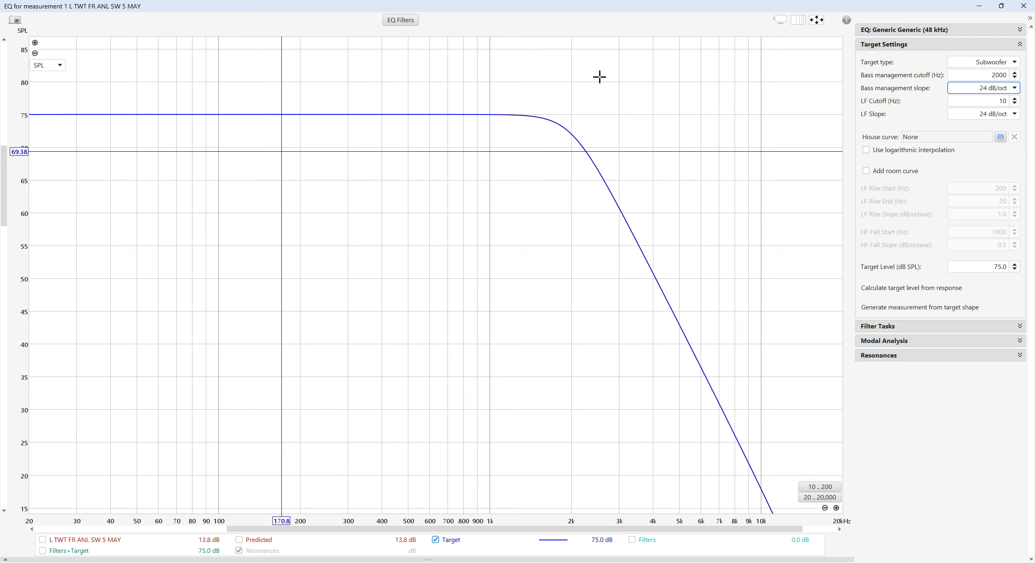
# Set the target type to Speaker driver and try the BU2 and BE2 high-pass crossover types
pyautogui.click(1015, 62)
pyautogui.click(1001, 108)
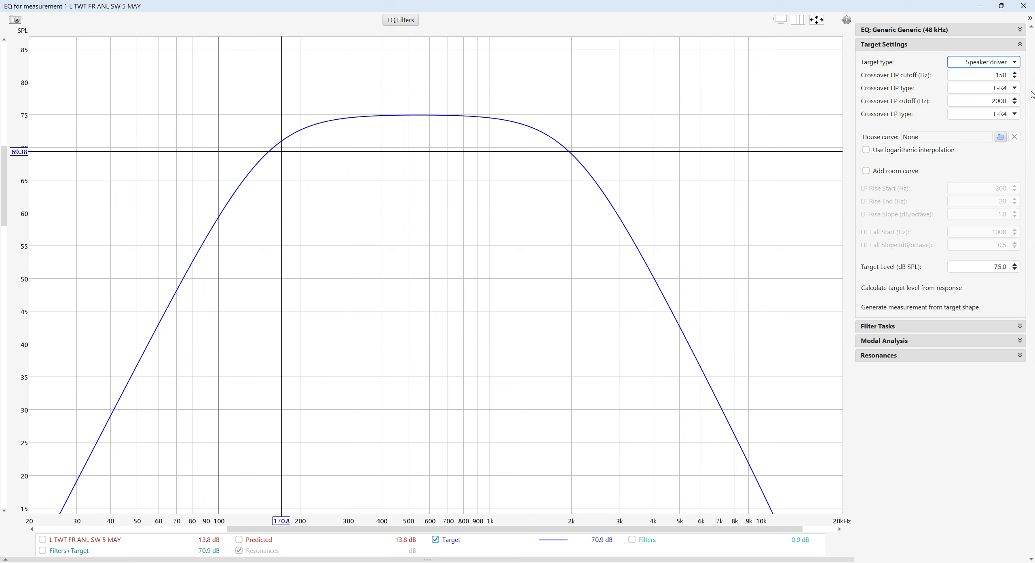
pyautogui.click(1016, 90)
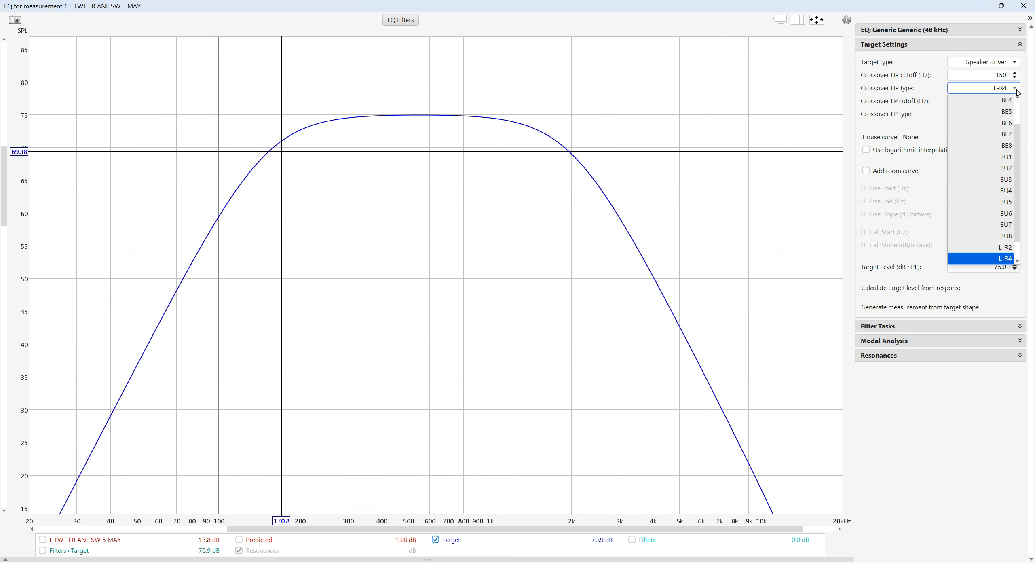
pyautogui.click(1008, 169)
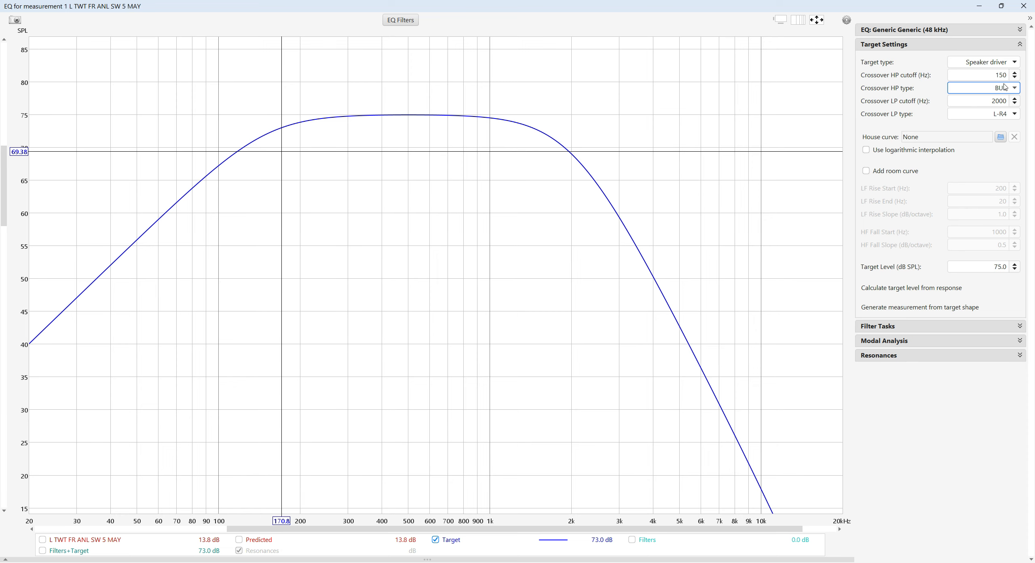
pyautogui.click(1015, 88)
pyautogui.moveTo(1018, 132); pyautogui.dragTo(1016, 114)
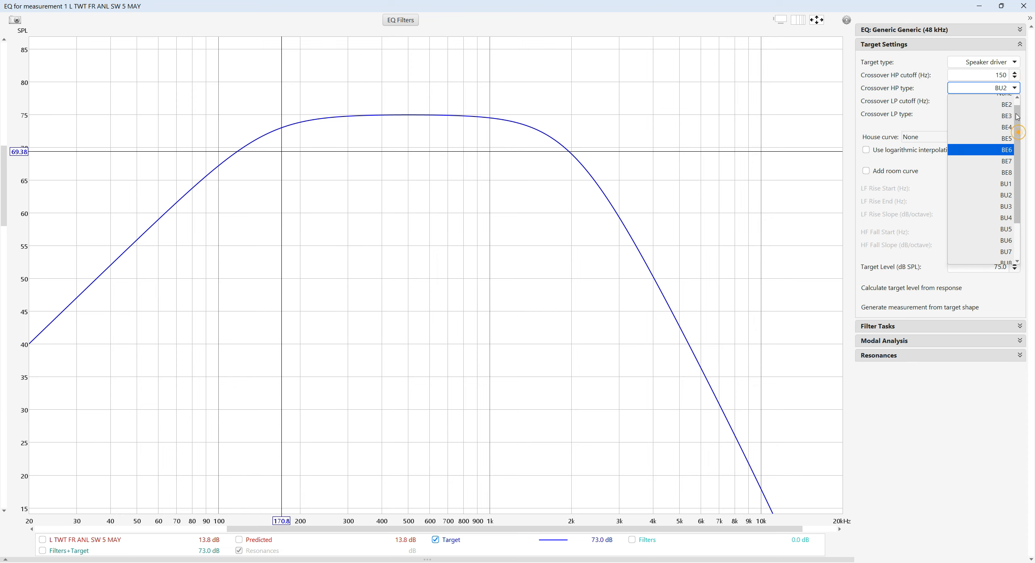
pyautogui.click(1007, 104)
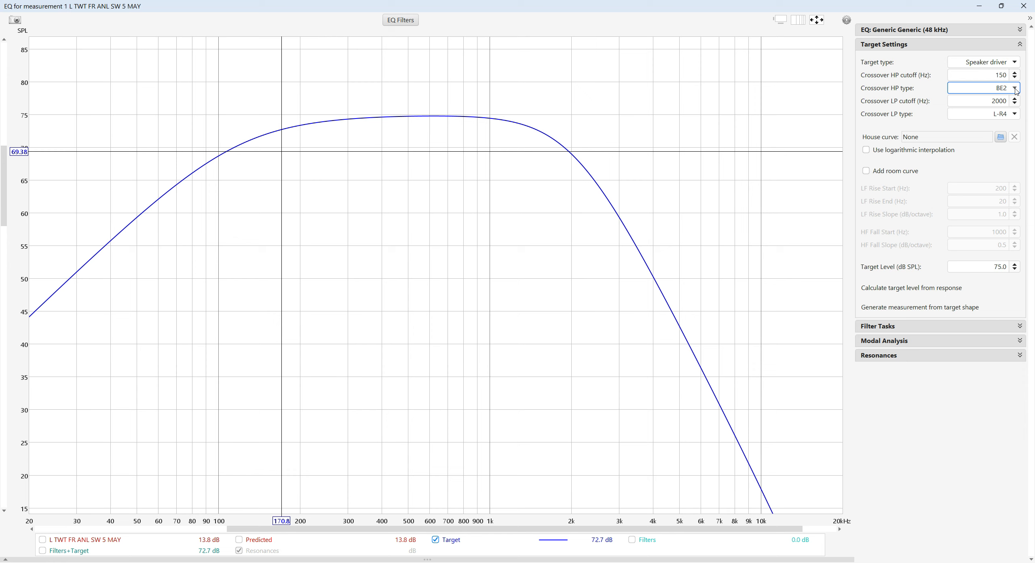
# Try the BE8 high-pass crossover type, and set the high-pass type back to L-R4
pyautogui.click(1015, 89)
pyautogui.click(1009, 173)
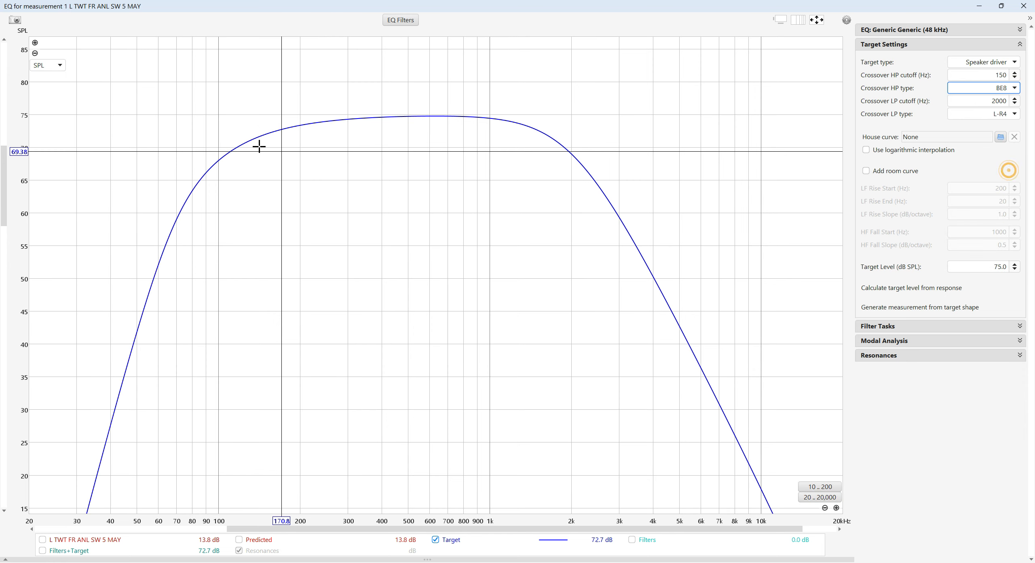
pyautogui.click(1005, 89)
pyautogui.scroll(2, 1018, 216)
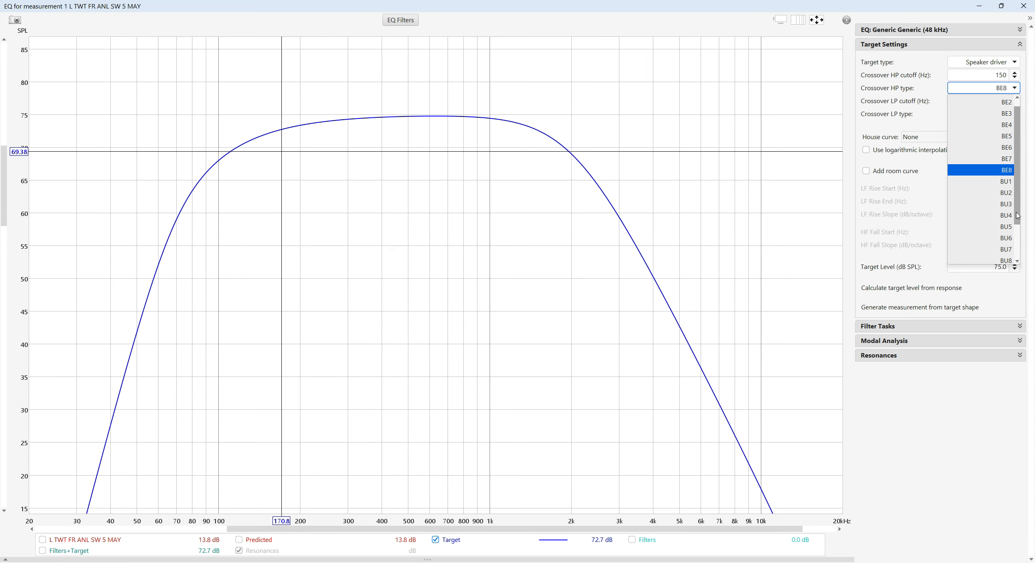
pyautogui.scroll(-2, 1005, 231)
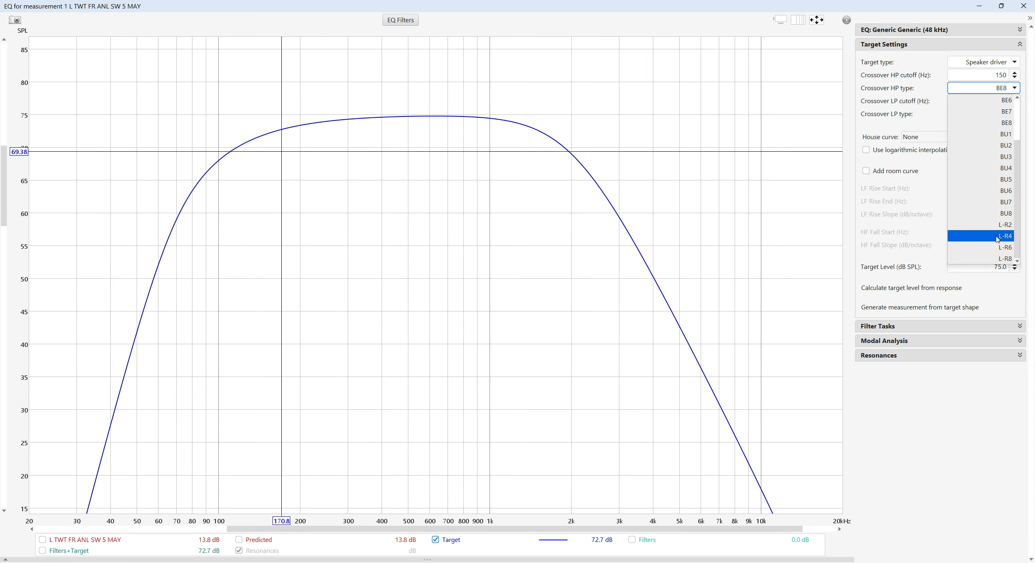
pyautogui.click(1007, 238)
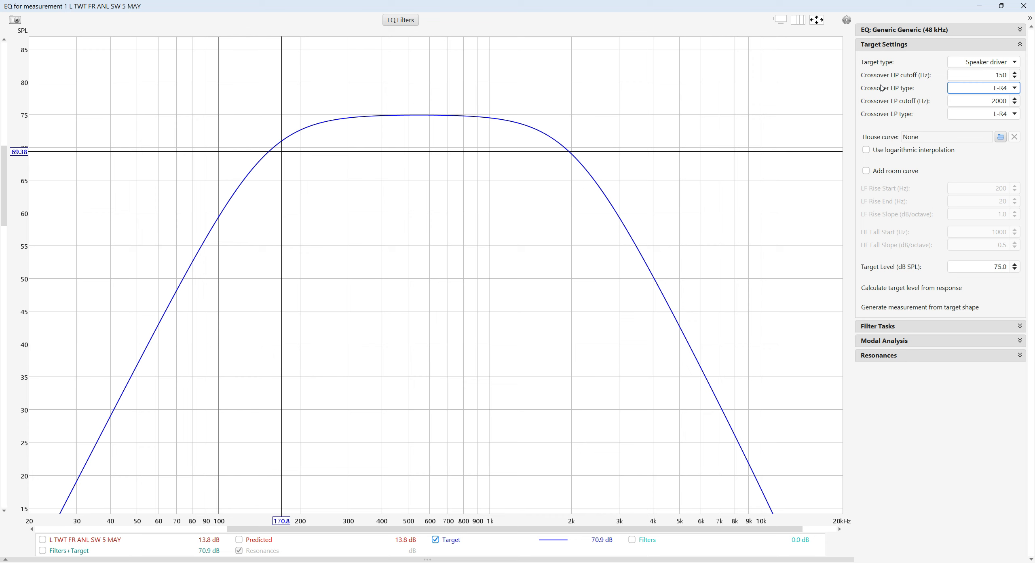
# Try a crossover high-pass cutoff of 2000 Hz with a low-pass cutoff of 150 Hz
pyautogui.click(983, 75)
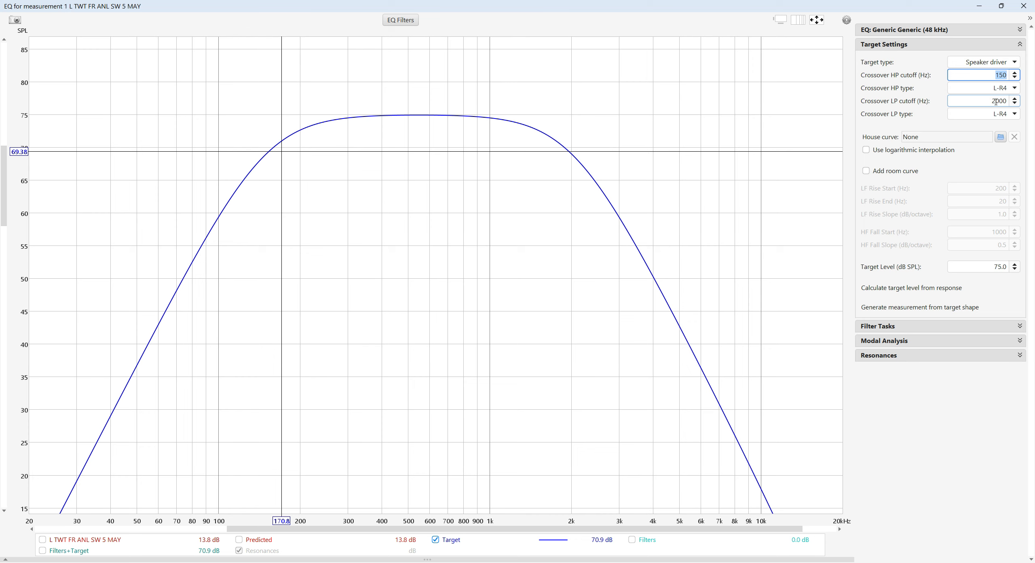
pyautogui.click(985, 76)
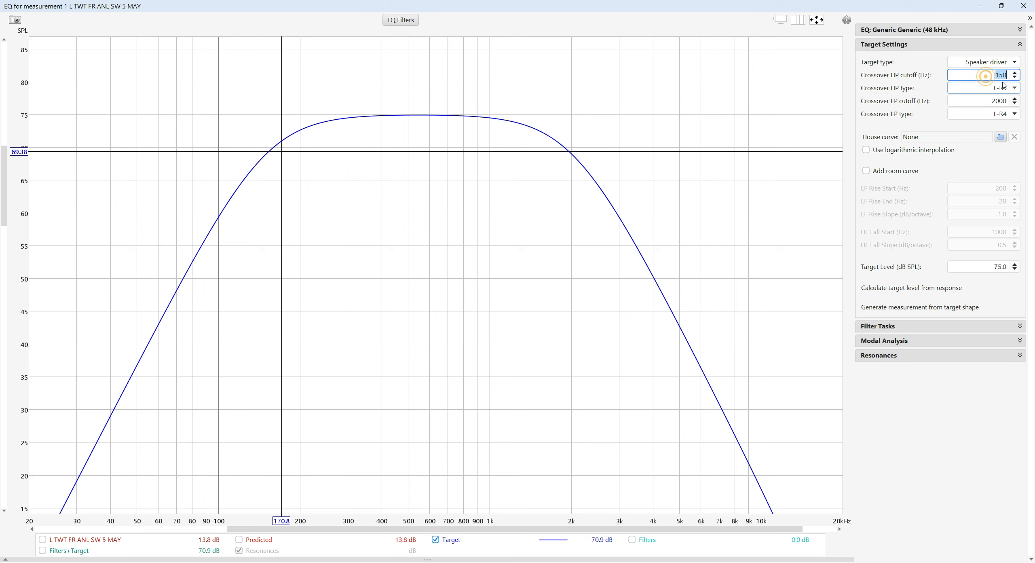
pyautogui.write('2000')
pyautogui.click(982, 100)
pyautogui.write('150')
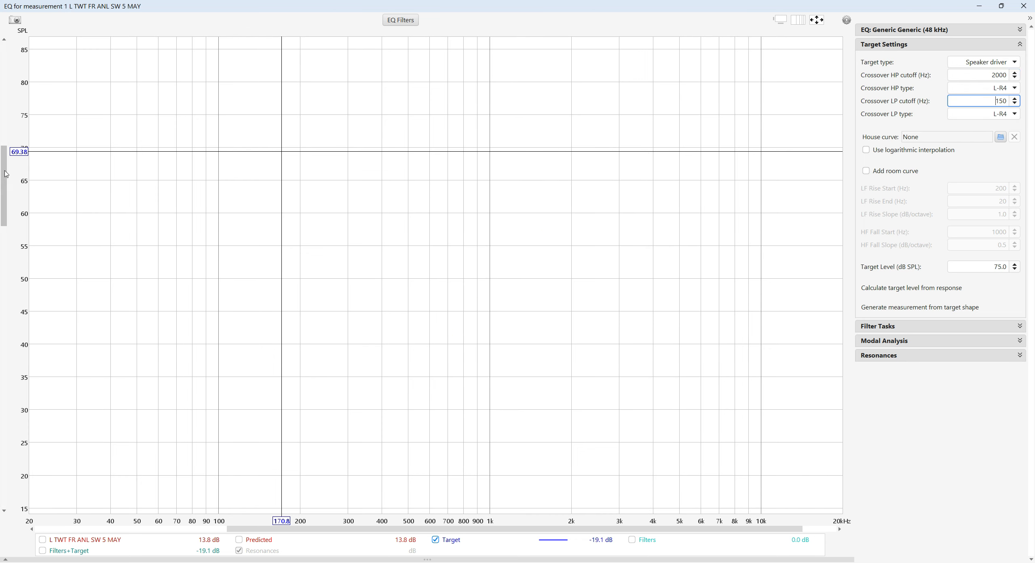
pyautogui.moveTo(2, 174)
pyautogui.mouseDown()
pyautogui.moveTo(2, 263)
pyautogui.moveTo(2, 173)
pyautogui.mouseUp()
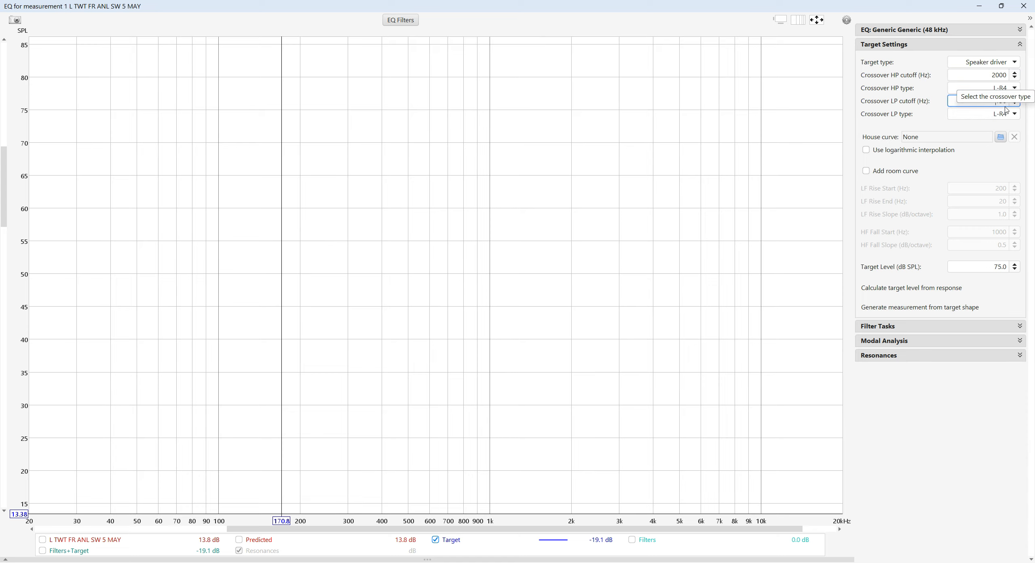
# Restore the crossover high-pass cutoff to 150 Hz and the low-pass cutoff to 2000 Hz
pyautogui.doubleClick(983, 76)
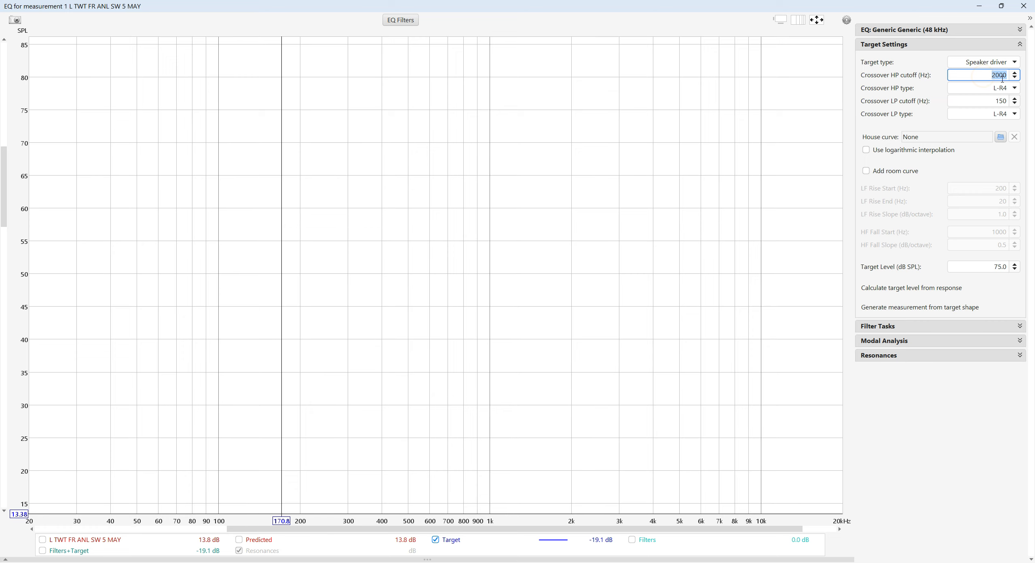
pyautogui.write('150')
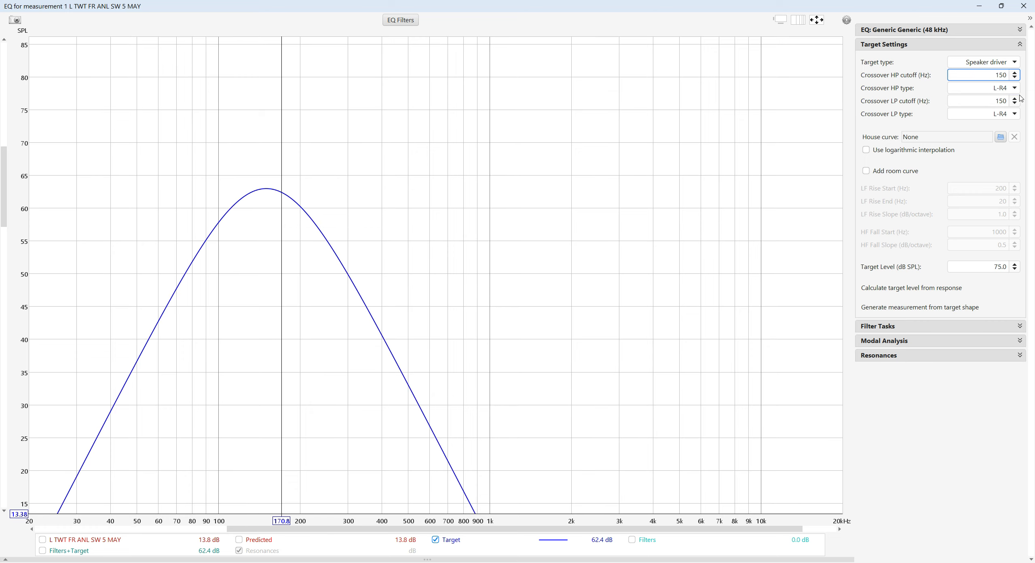
pyautogui.doubleClick(1008, 101)
pyautogui.write('2000')
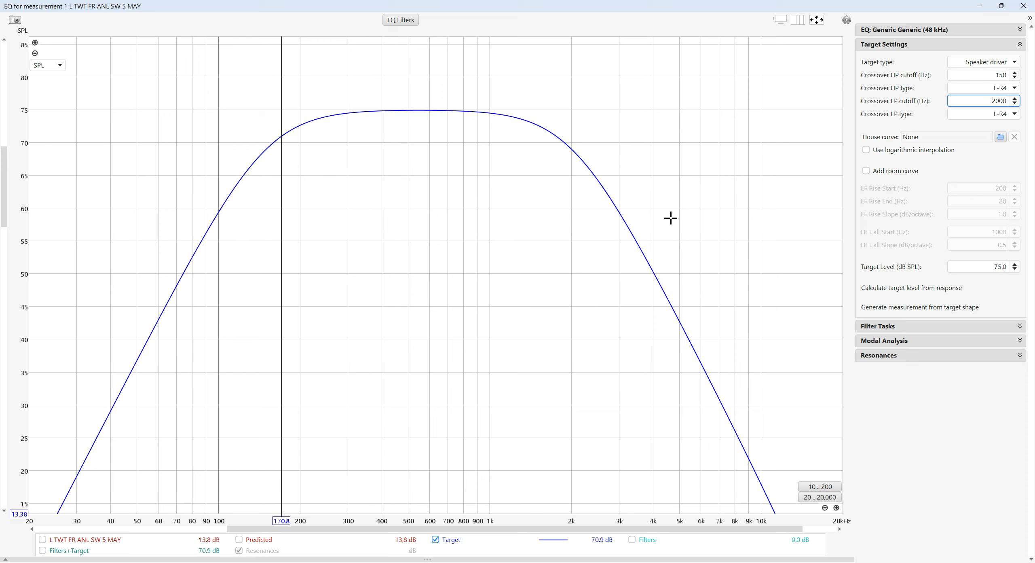
pyautogui.moveTo(7, 228); pyautogui.dragTo(7, 215)
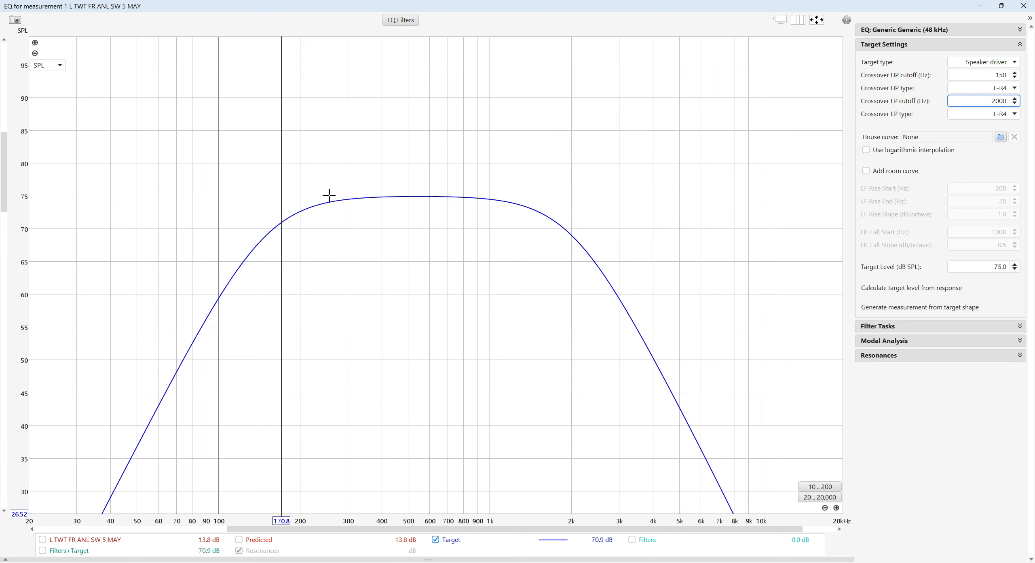
# Set the target type to Full range speaker and add the room curve to the target
pyautogui.click(1014, 62)
pyautogui.click(984, 75)
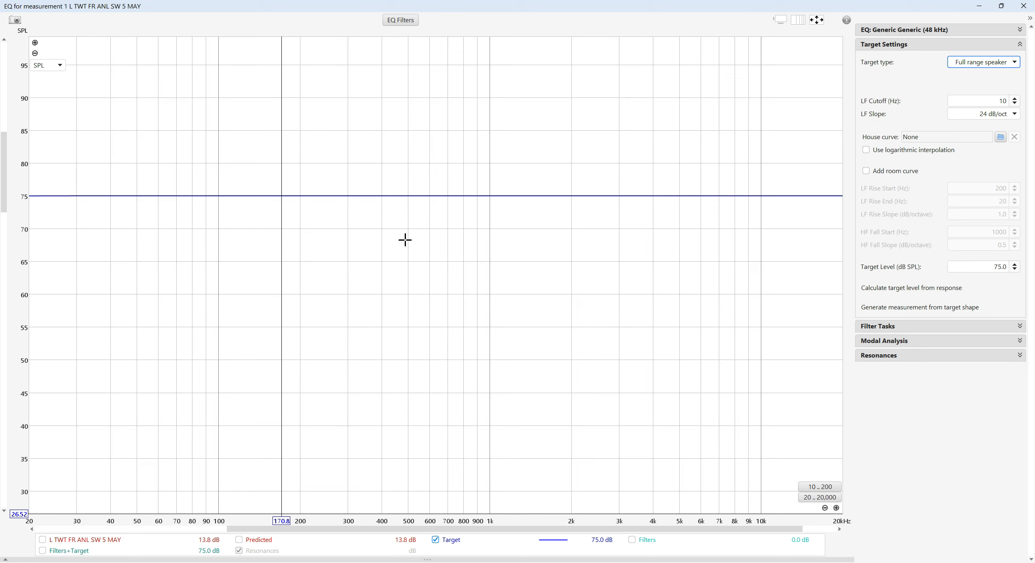
pyautogui.click(866, 171)
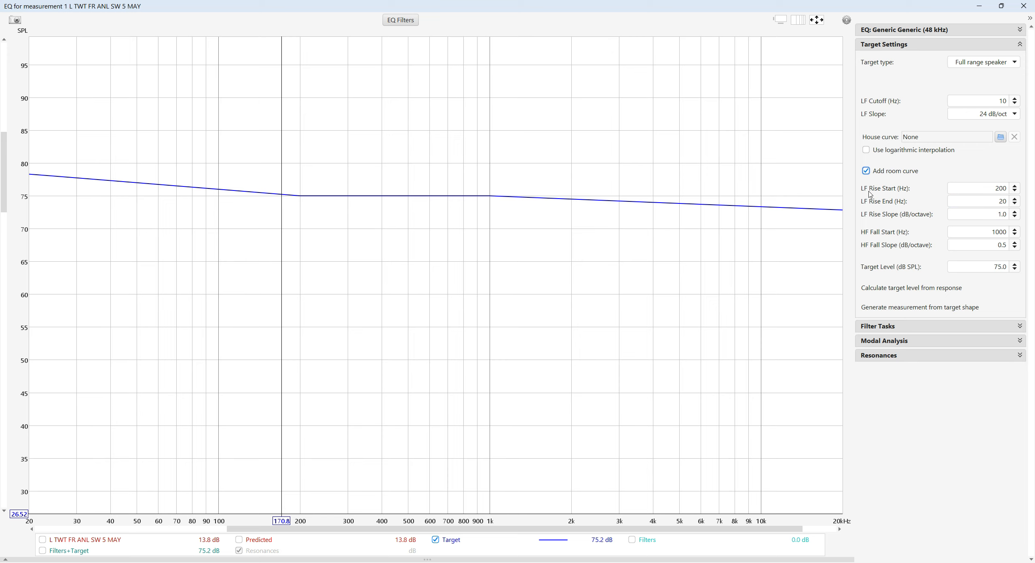
pyautogui.click(999, 191)
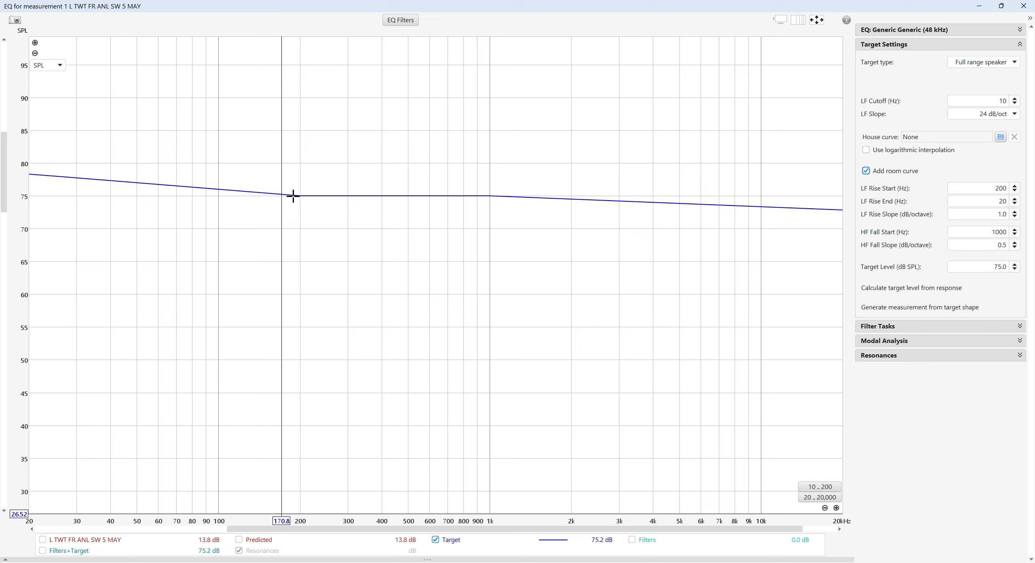
# Set the room curve's LF rise start to 250 Hz, and try an LF rise end of 10 Hz before restoring 20 Hz
pyautogui.click(993, 190)
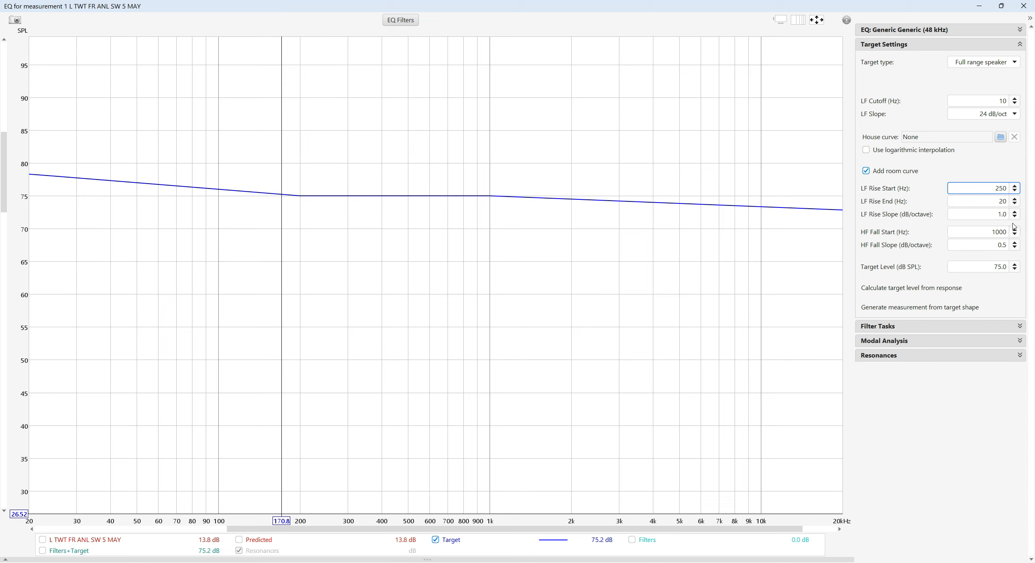
pyautogui.press('Return')
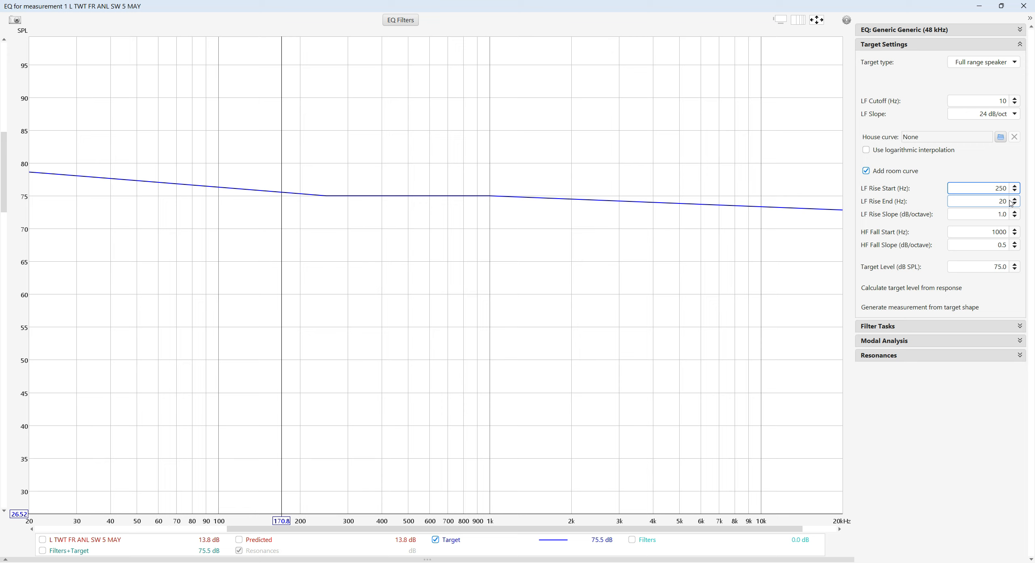
pyautogui.doubleClick(984, 202)
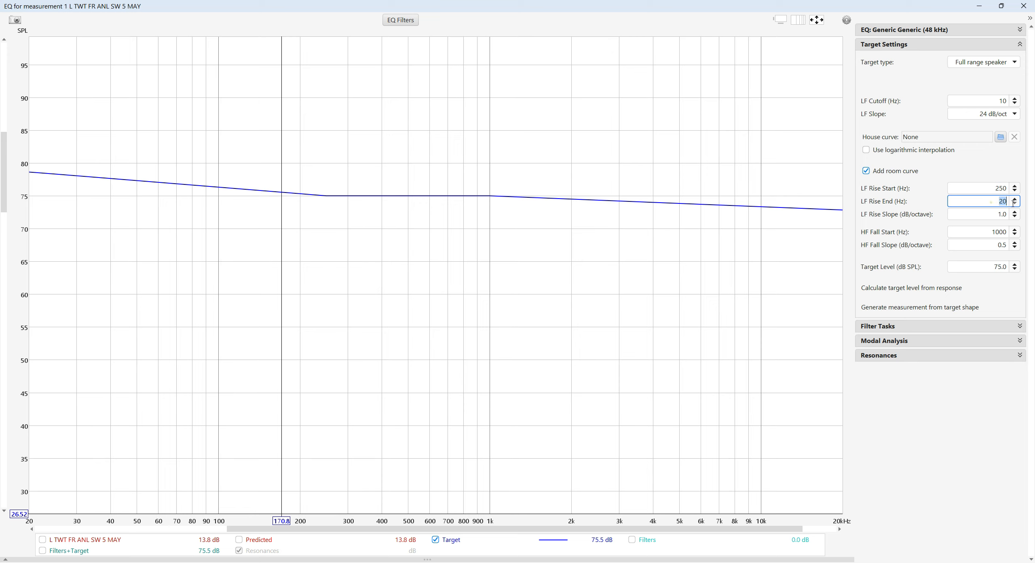
pyautogui.write('10')
pyautogui.moveTo(995, 204); pyautogui.dragTo(1023, 209)
pyautogui.write('20')
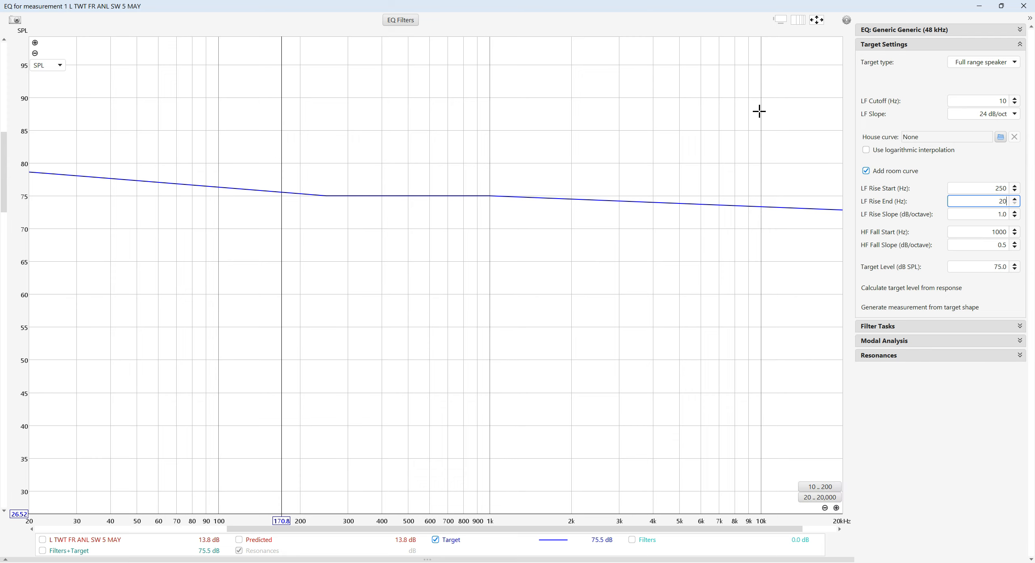
# Try an LF rise slope of 6 dB/octave for the room curve, and settle on 3 dB/octave
pyautogui.doubleClick(983, 212)
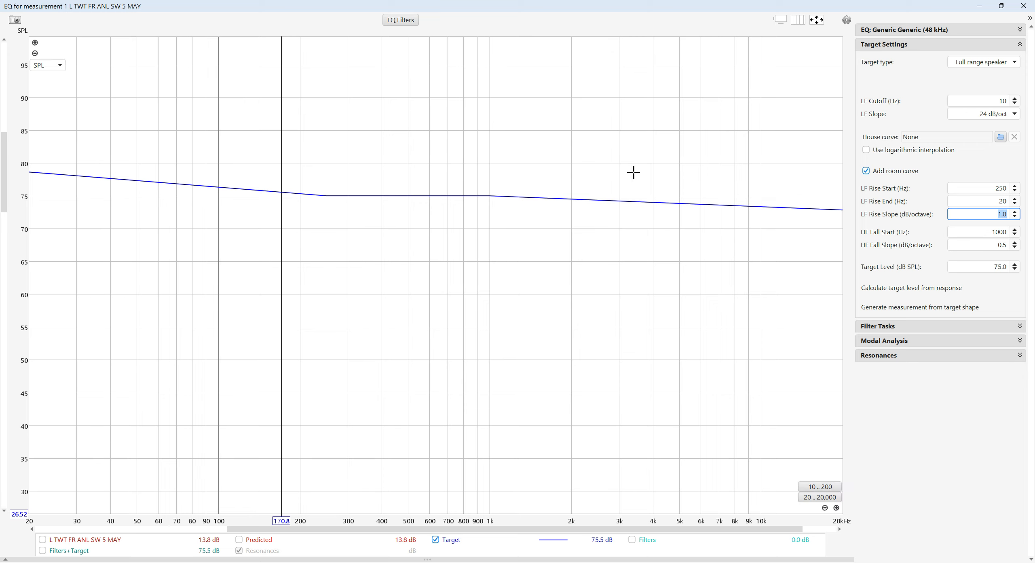
pyautogui.write('6')
pyautogui.press('Return')
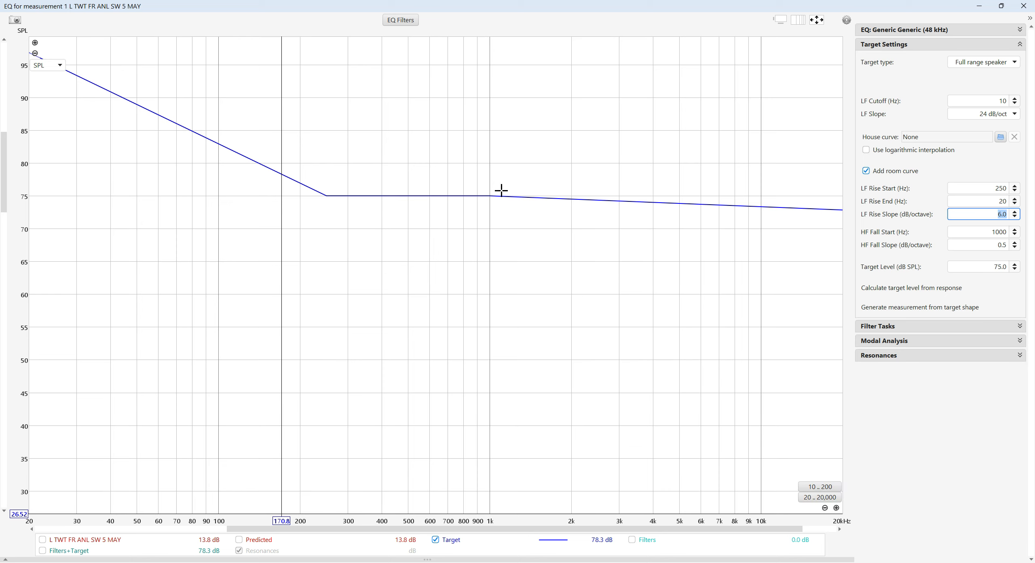
pyautogui.press('Return')
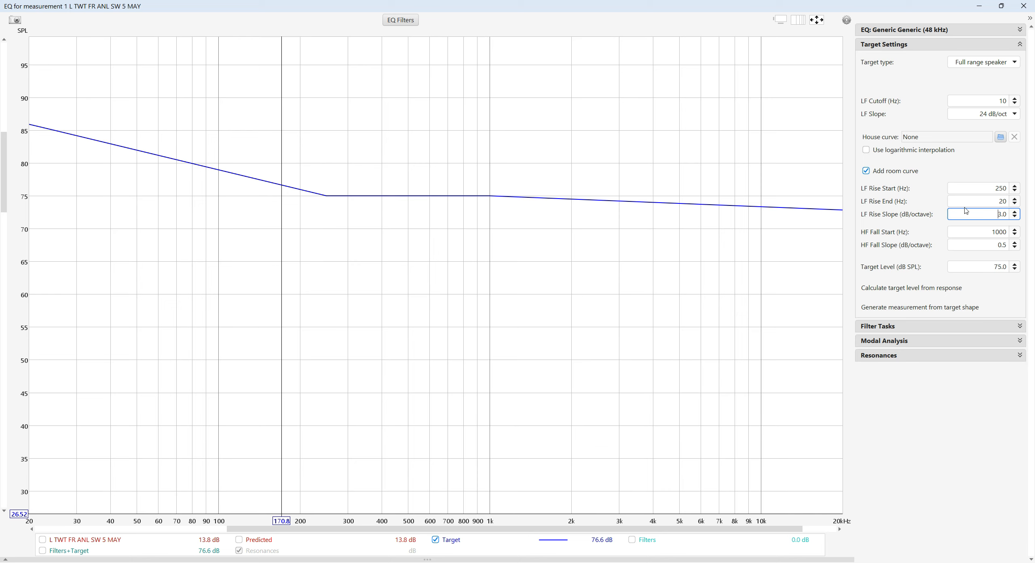
pyautogui.doubleClick(1007, 214)
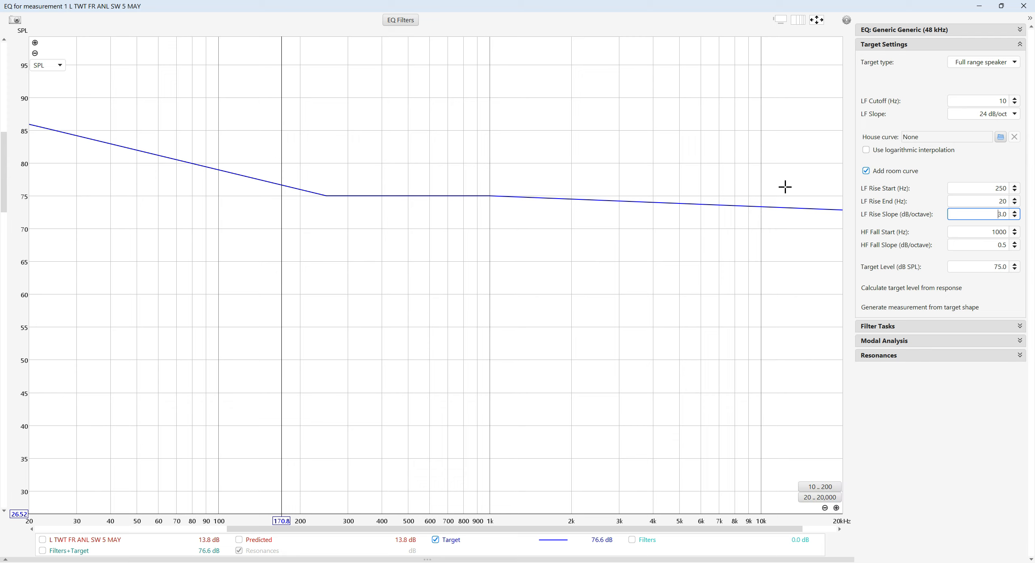
# Try an HF fall start of 8000 Hz with HF fall slopes of 2 and -2 dB/octave
pyautogui.doubleClick(984, 230)
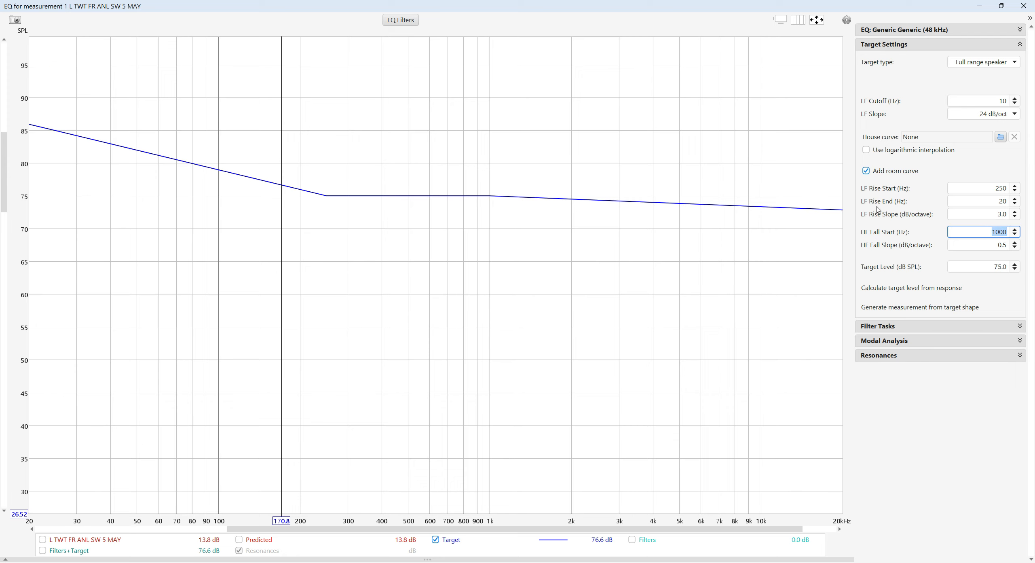
pyautogui.write('8')
pyautogui.press('Return')
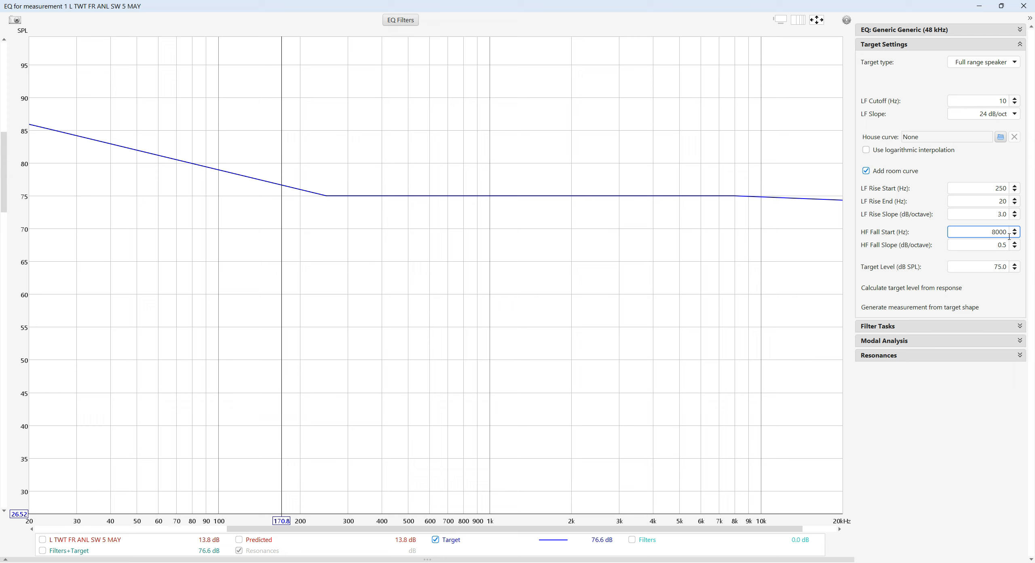
pyautogui.moveTo(1009, 246); pyautogui.dragTo(990, 245)
pyautogui.write('2')
pyautogui.press('Return')
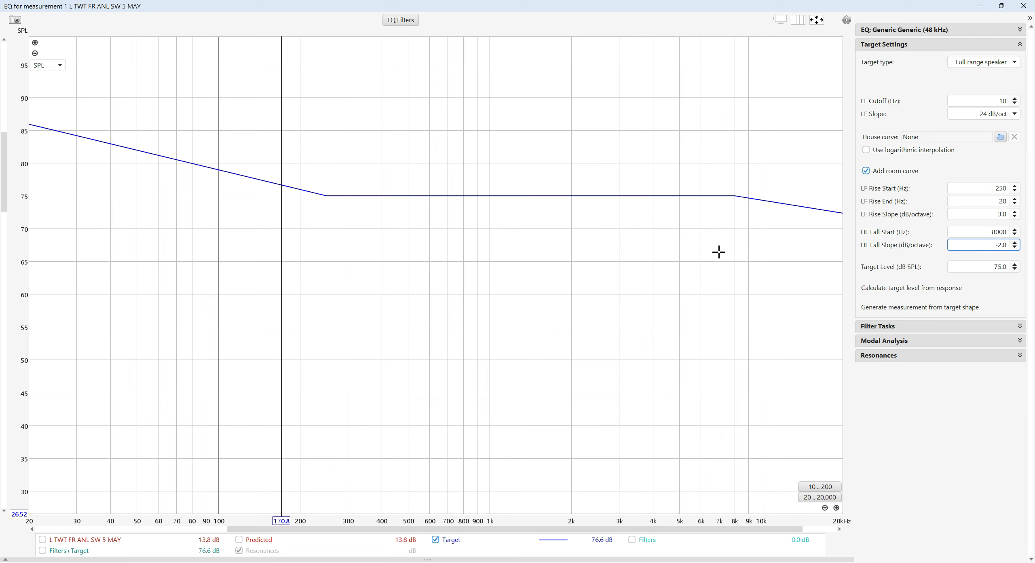
pyautogui.press('Return')
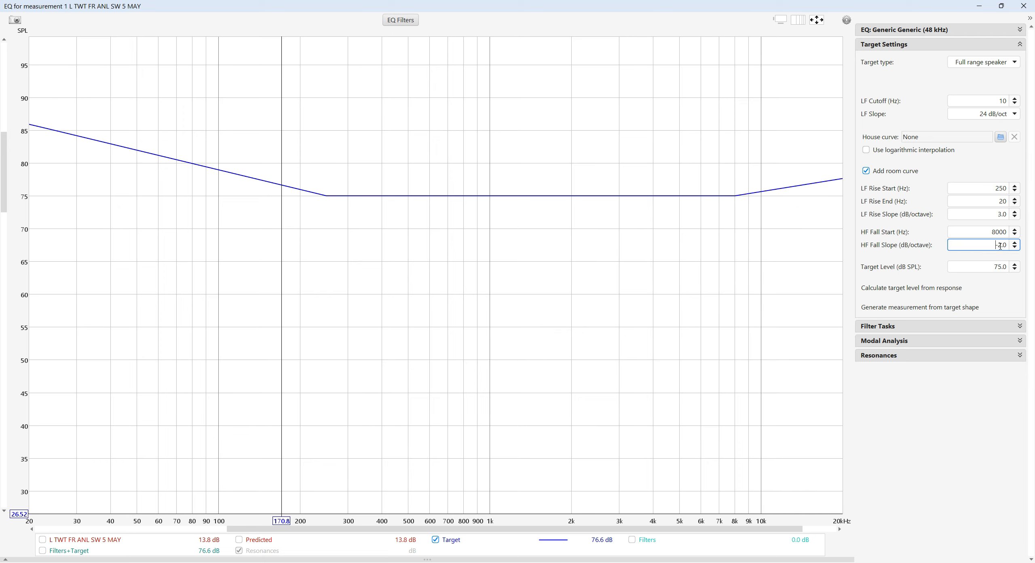
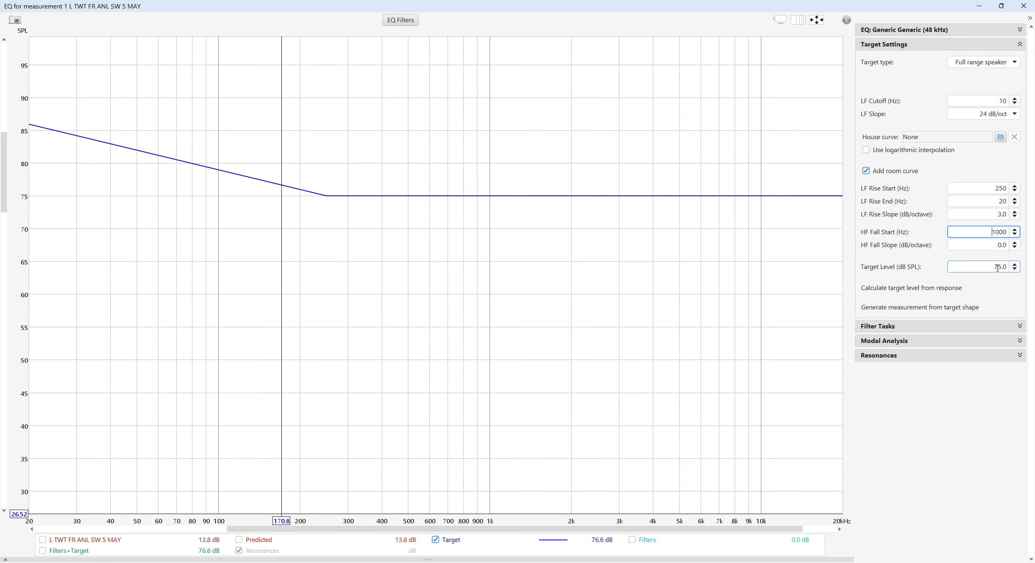
# Return to the All SPL graph and check the SPL level at which the measured responses sit
pyautogui.click(1024, 6)
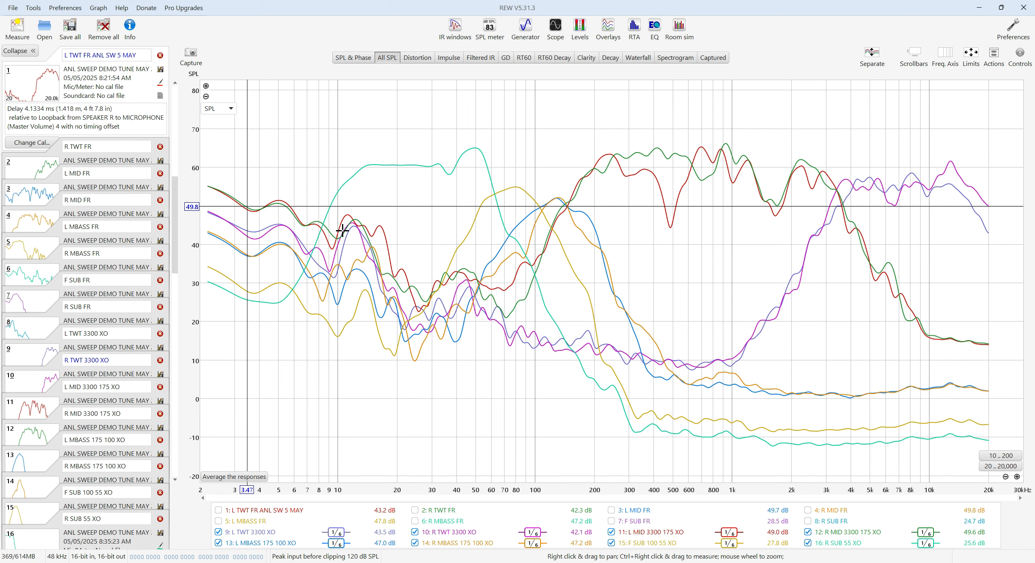
pyautogui.click(211, 206)
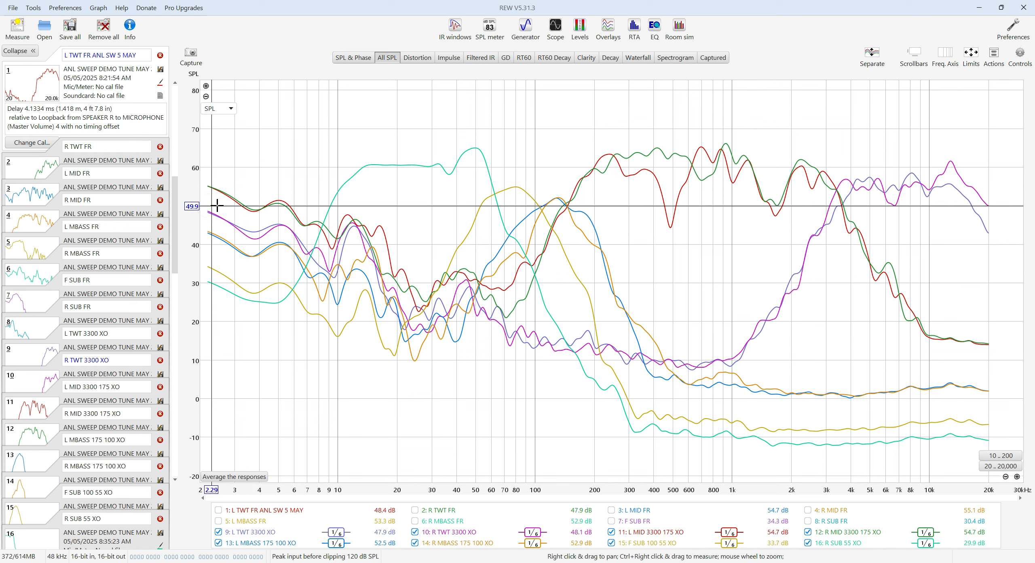
pyautogui.click(217, 206)
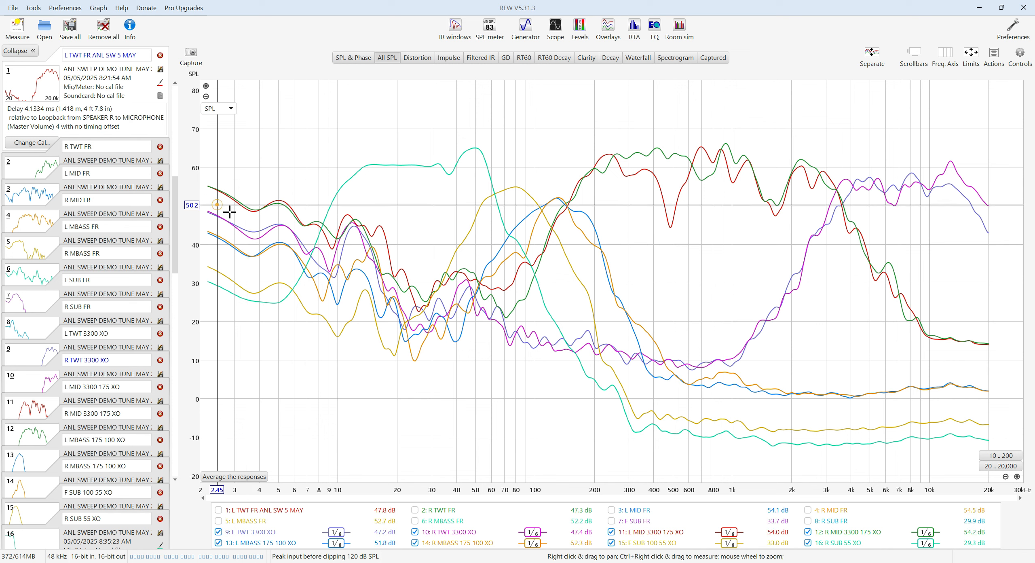
pyautogui.click(997, 54)
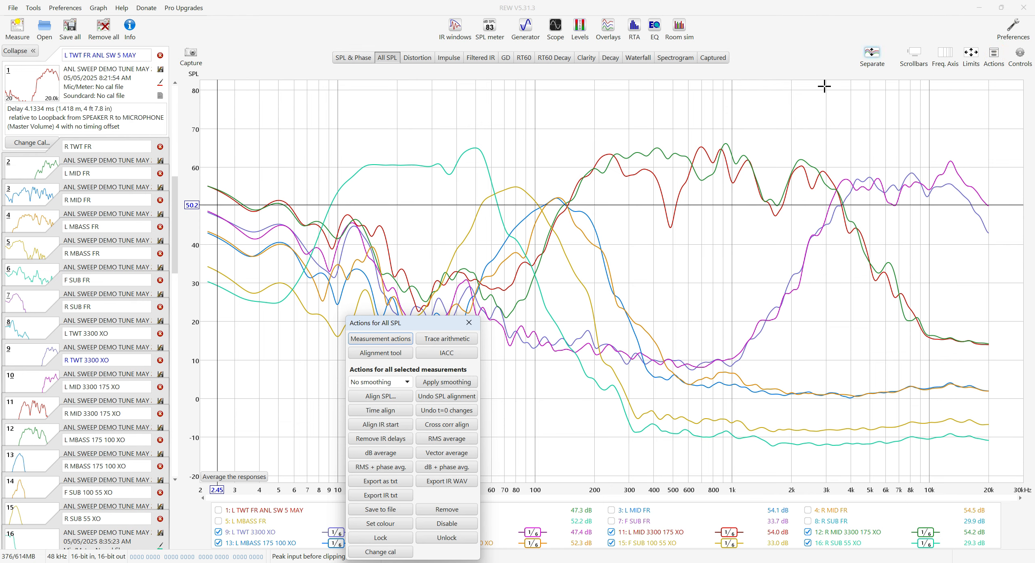
pyautogui.click(469, 322)
# Reopen the EQ window maximized and set the target level to 50 dB SPL
pyautogui.click(654, 28)
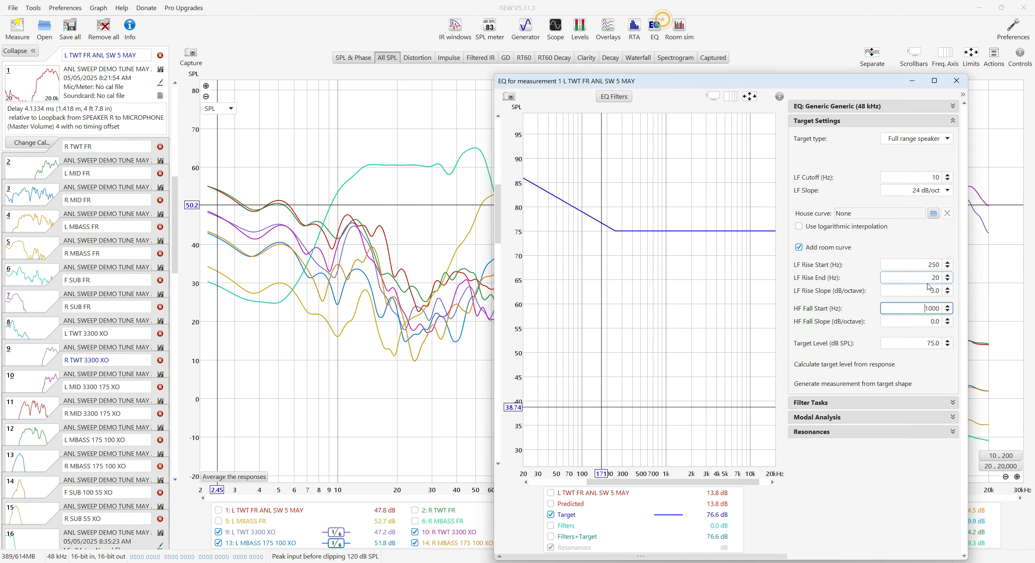
pyautogui.click(935, 80)
pyautogui.click(922, 336)
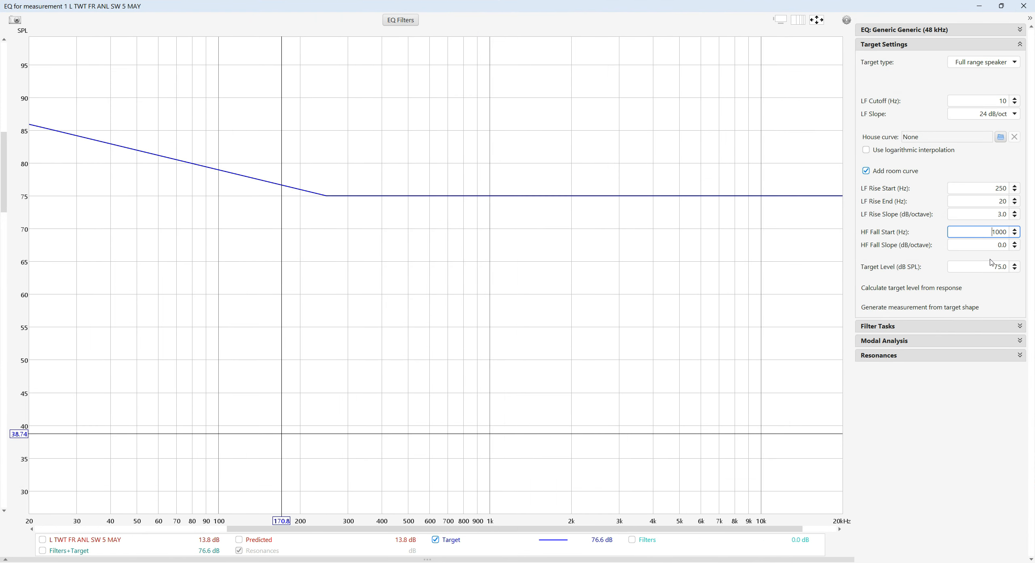
pyautogui.click(995, 270)
pyautogui.write('50')
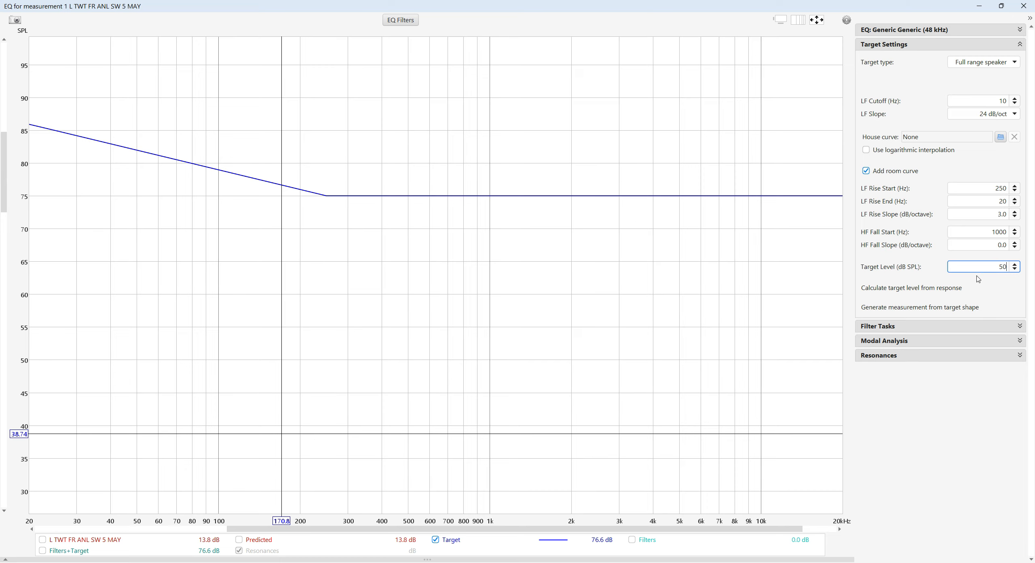
pyautogui.press('Return')
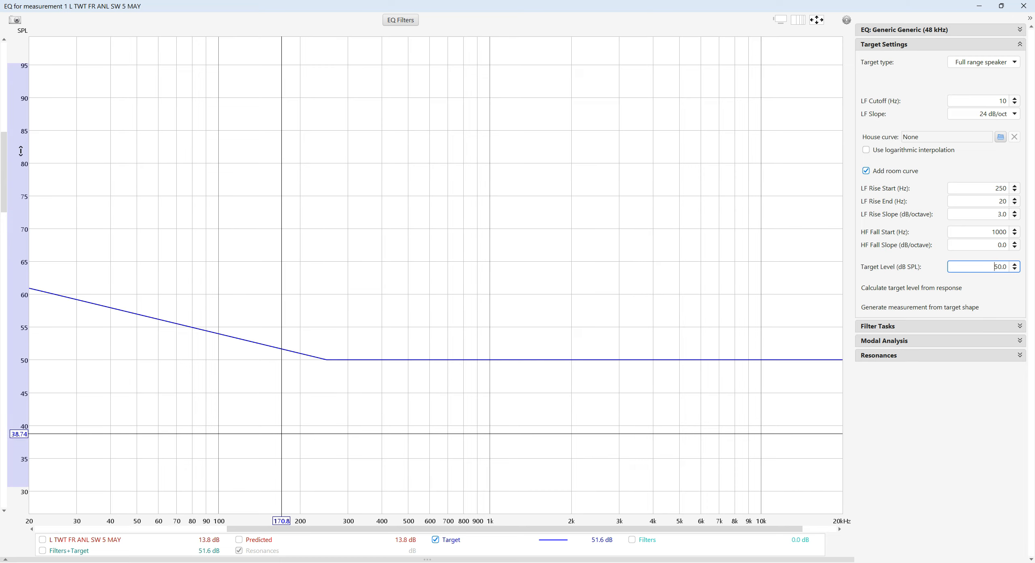
pyautogui.scroll(-3, 7, 166)
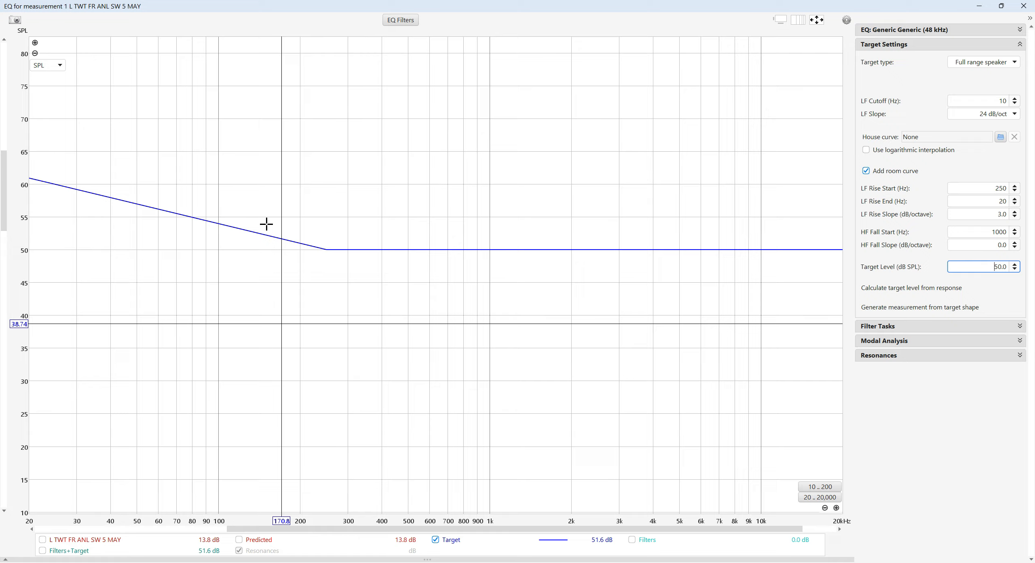
# Generate a measurement from the target shape and rename it SOCKETS HOUSE CURVE in the measurement list
pyautogui.click(920, 310)
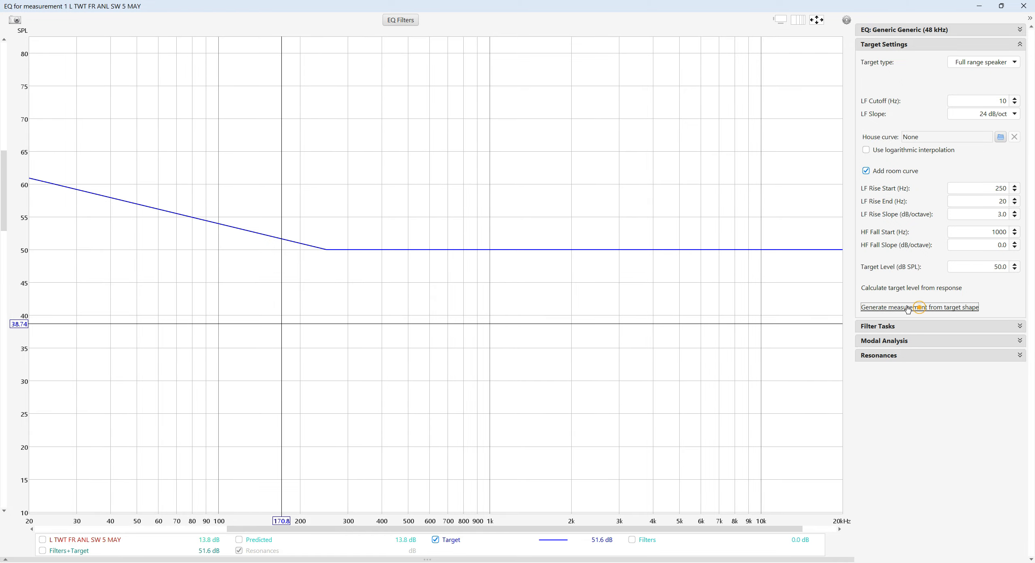
pyautogui.click(1024, 6)
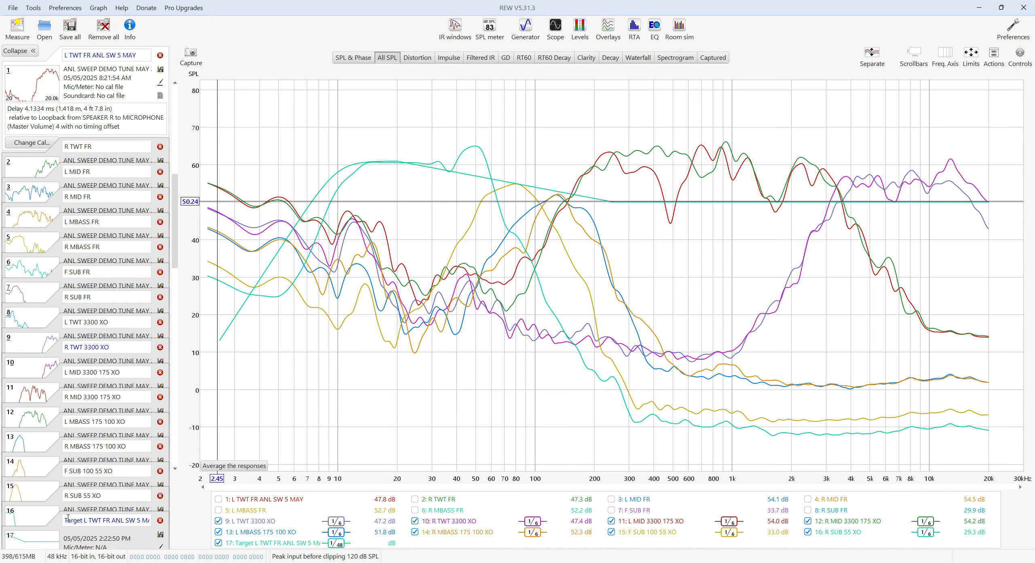
pyautogui.click(150, 522)
pyautogui.write('SOCKETS HOUSE CURVE')
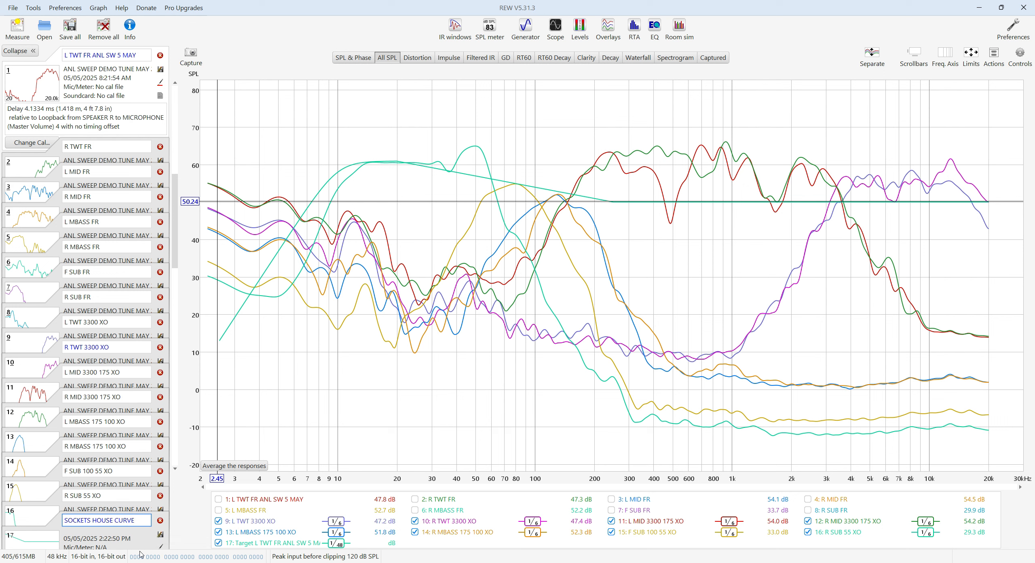
pyautogui.press('Return')
# Change the trace colour of the SOCKETS HOUSE CURVE measurement to black
pyautogui.click(163, 547)
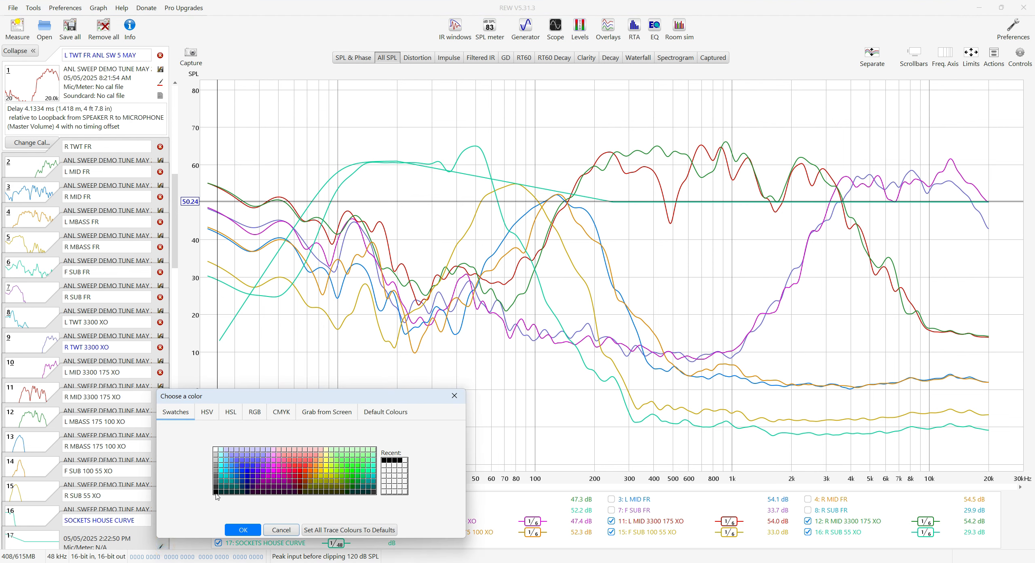
pyautogui.click(216, 492)
pyautogui.click(243, 529)
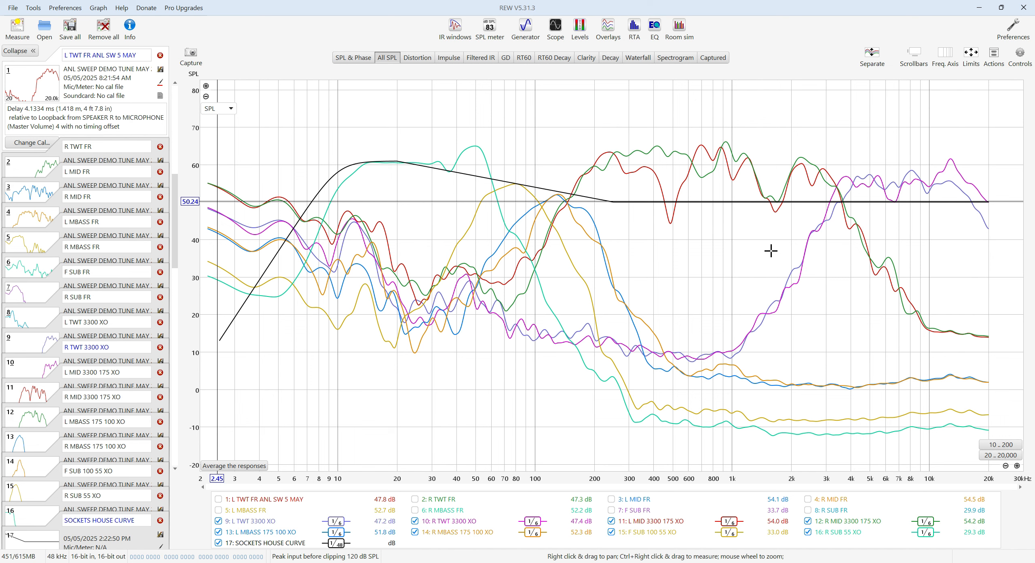
# Reopen the EQ window maximized and set the room curve's LF rise start to 200 Hz
pyautogui.click(654, 30)
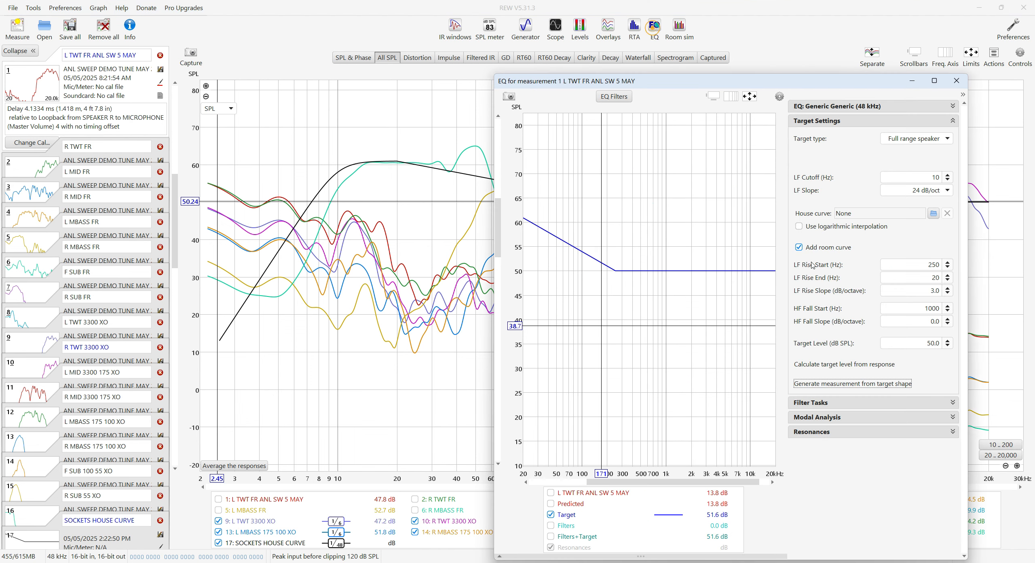
pyautogui.click(937, 82)
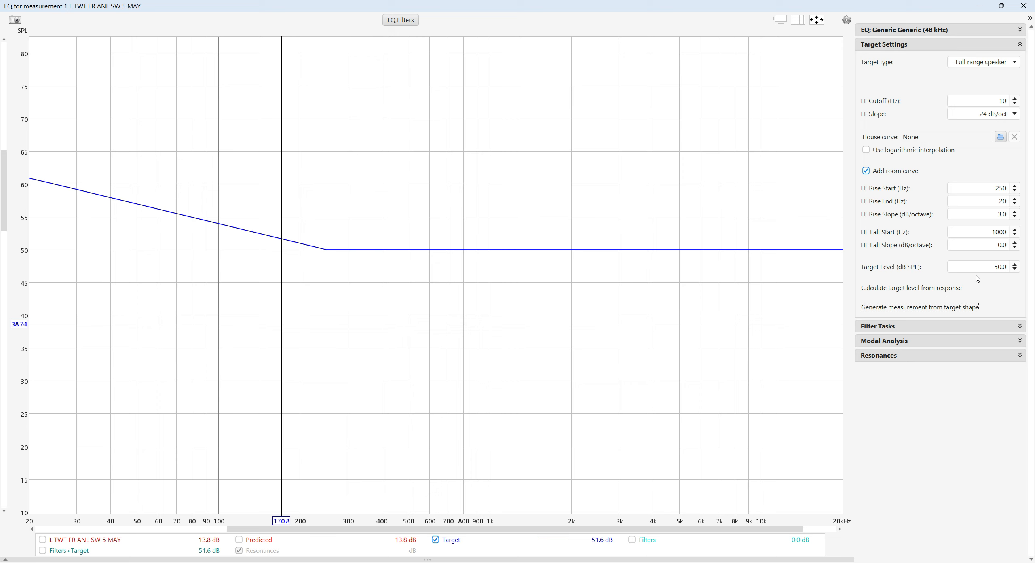
pyautogui.moveTo(981, 191); pyautogui.dragTo(1008, 189)
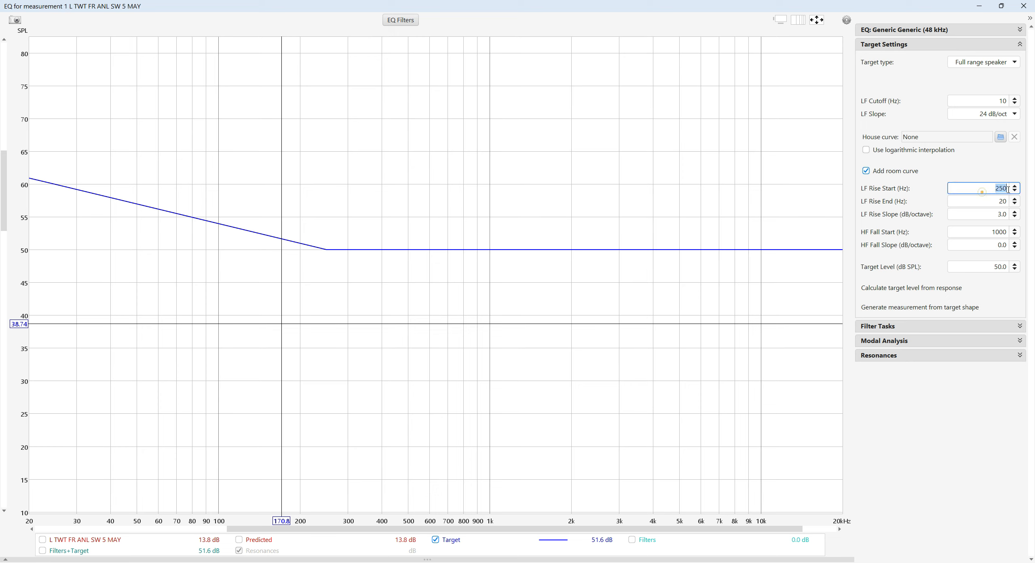
pyautogui.write('200')
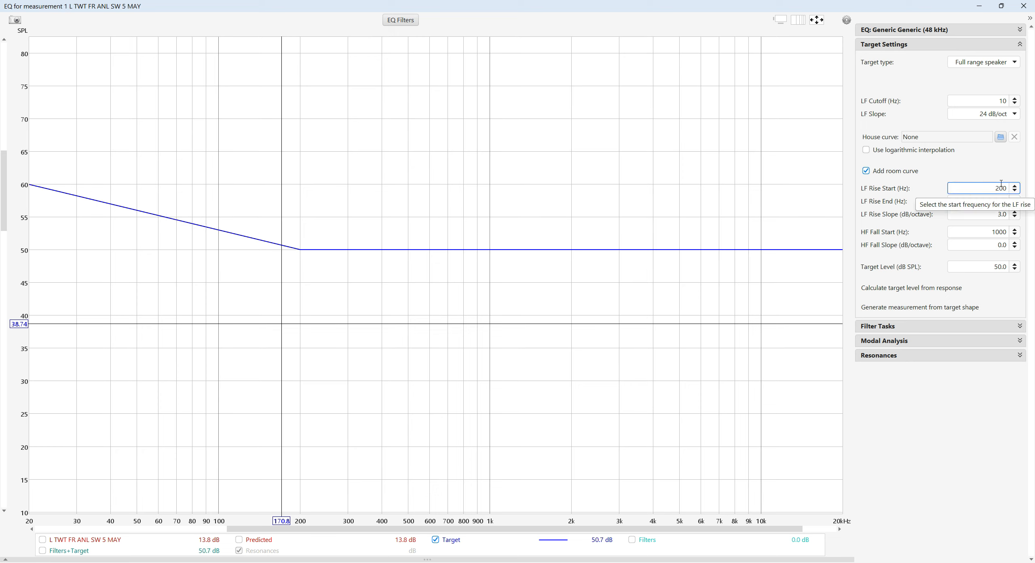
# Try a target level of 55 dB SPL, and turn the room curve off and on again
pyautogui.moveTo(983, 267); pyautogui.dragTo(1009, 266)
pyautogui.write('55')
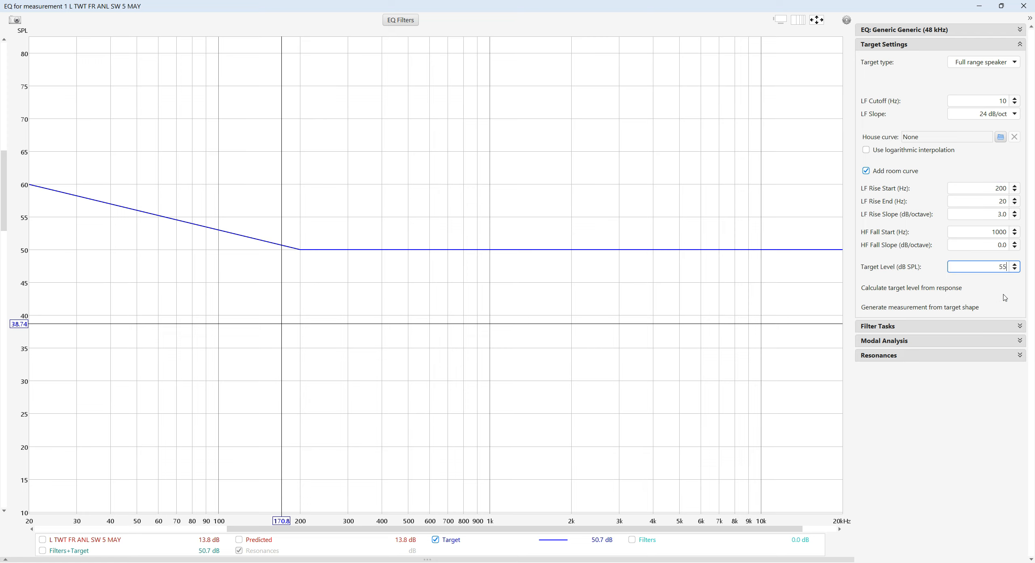
pyautogui.click(1005, 297)
pyautogui.click(866, 171)
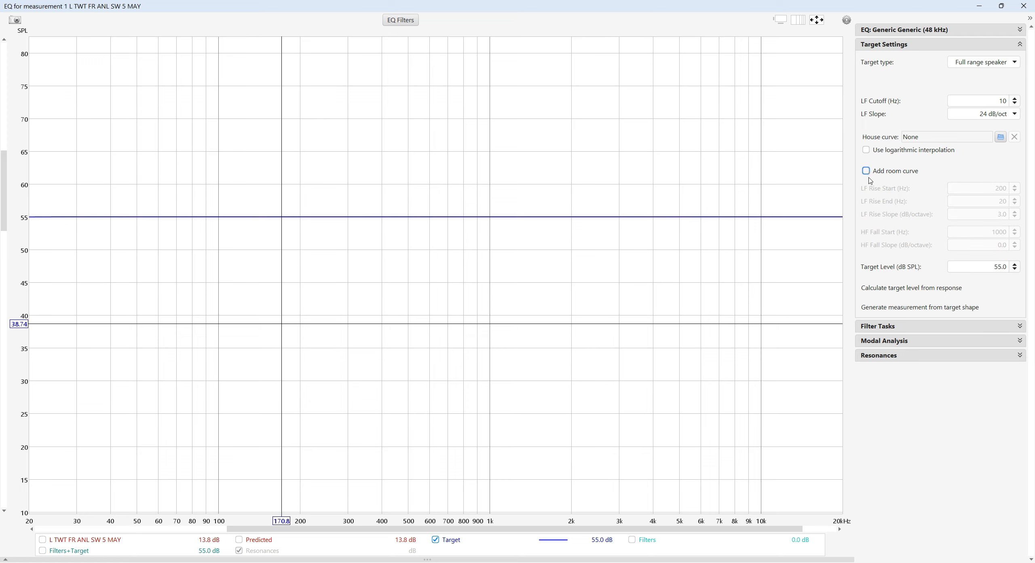
pyautogui.click(870, 176)
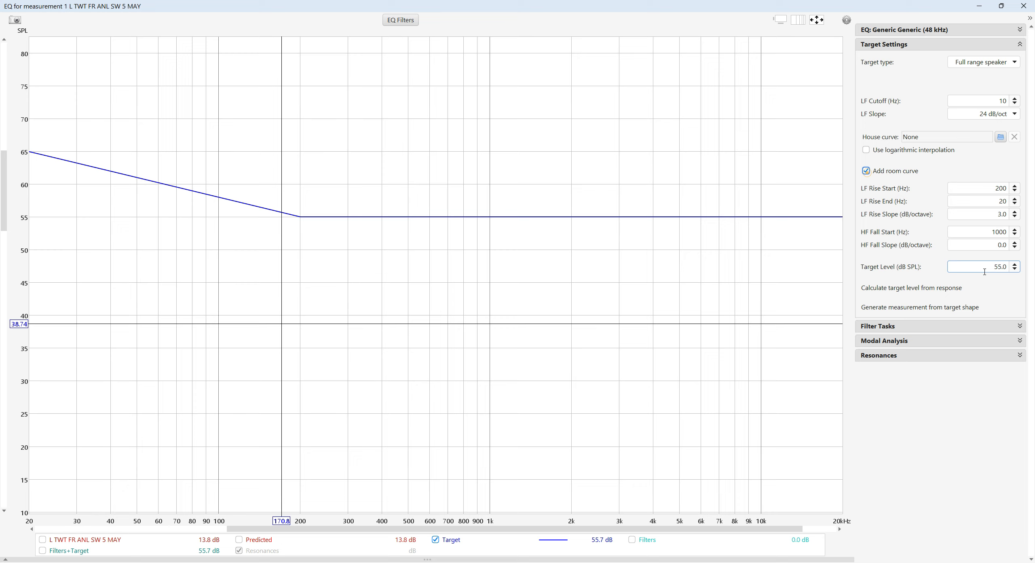
# Set the target level to 50 dB SPL and the room curve's LF rise start to 250 Hz, and close the EQ window
pyautogui.moveTo(993, 267); pyautogui.dragTo(1005, 270)
pyautogui.write('50')
pyautogui.click(992, 188)
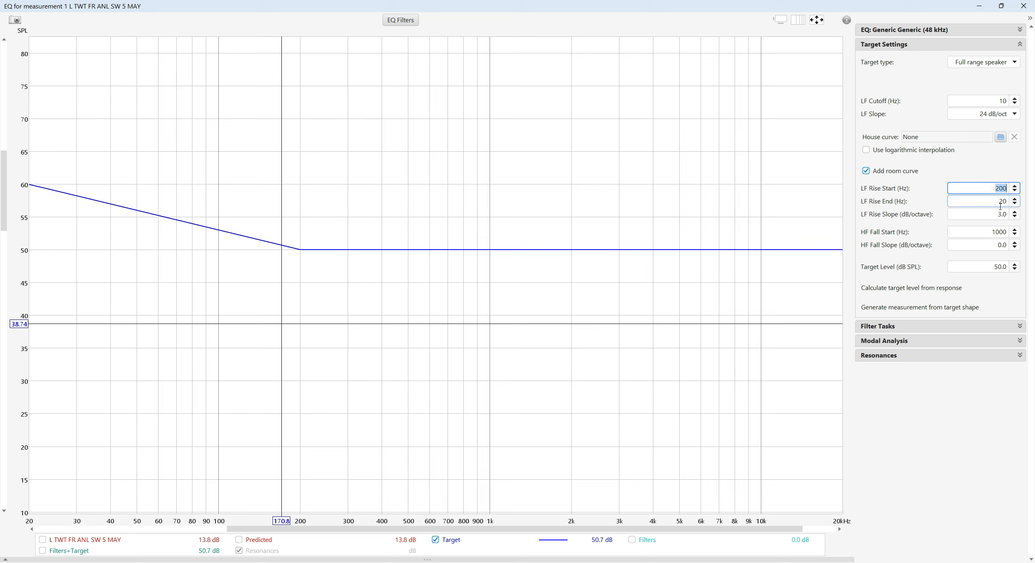
pyautogui.write('250')
pyautogui.press('Return')
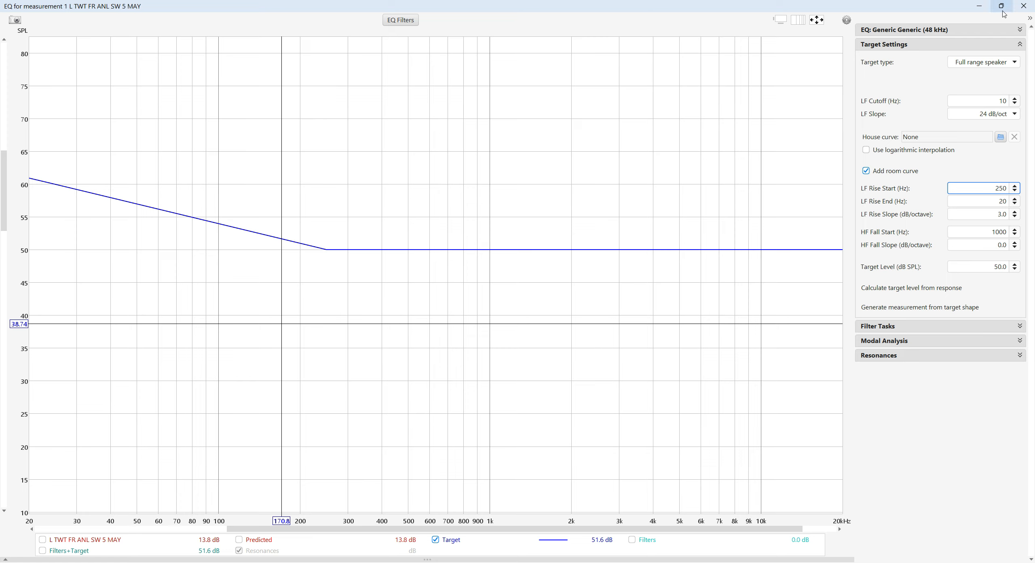
pyautogui.click(1021, 6)
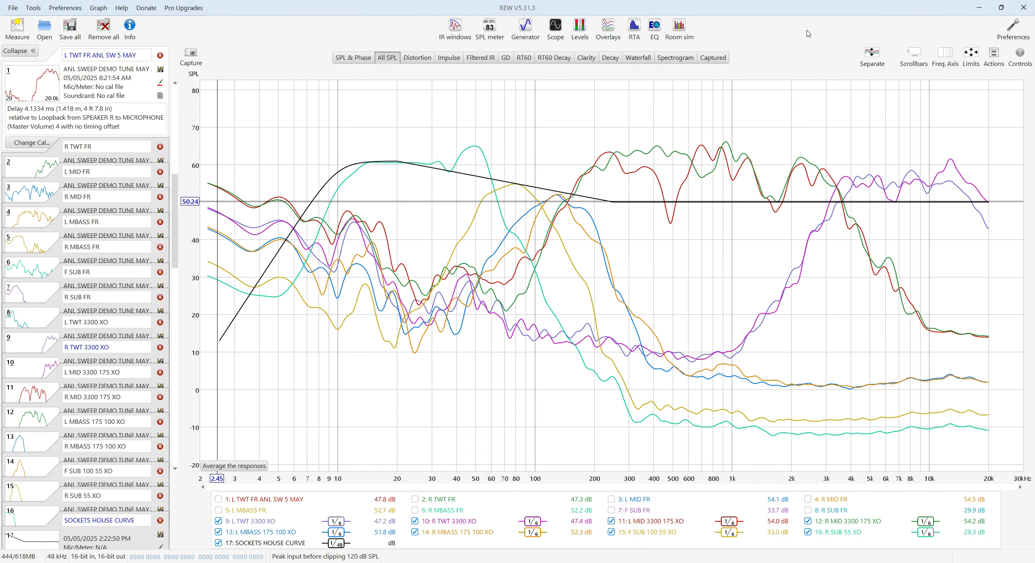
# Set the default target type to Full range speaker in the equaliser preferences
pyautogui.click(1018, 35)
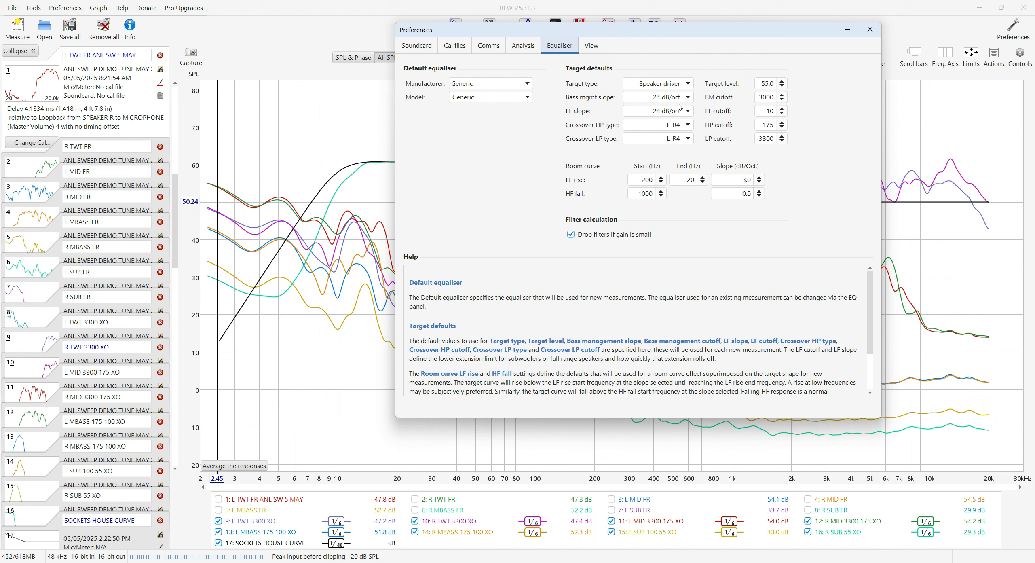
pyautogui.click(773, 98)
pyautogui.click(686, 83)
pyautogui.click(674, 96)
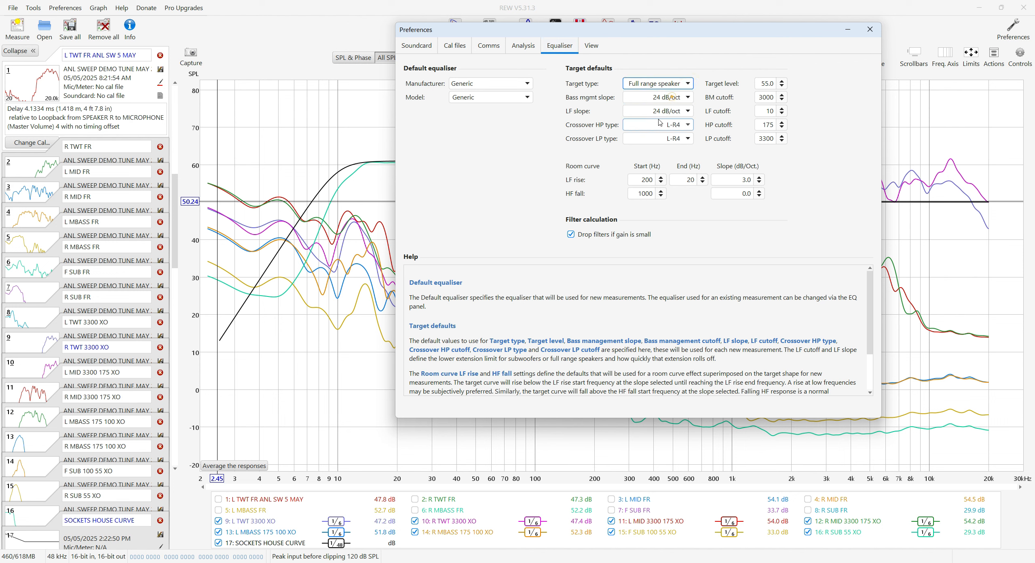
pyautogui.click(870, 29)
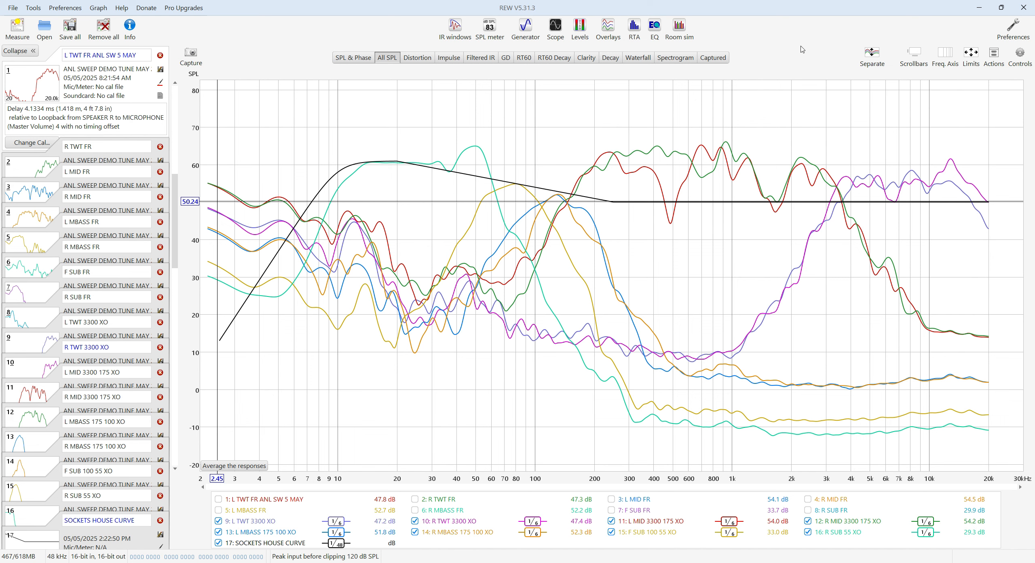
pyautogui.click(654, 26)
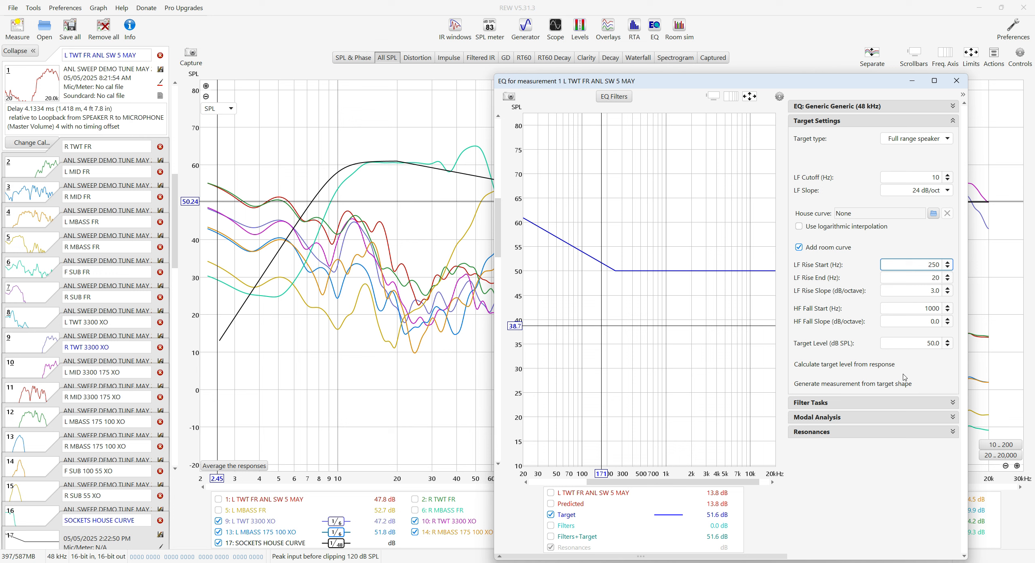
pyautogui.click(958, 81)
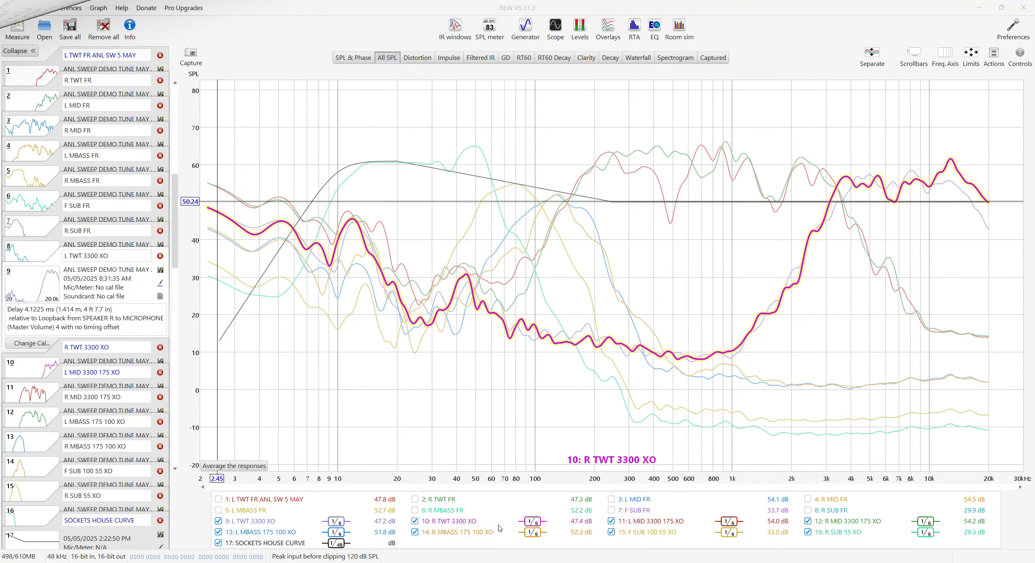
# Clear all traces from the All SPL graph and show only SOCKETS HOUSE CURVE with L TWT 3300 XO and R TWT 3300 XO
pyautogui.rightClick(500, 525)
pyautogui.click(547, 443)
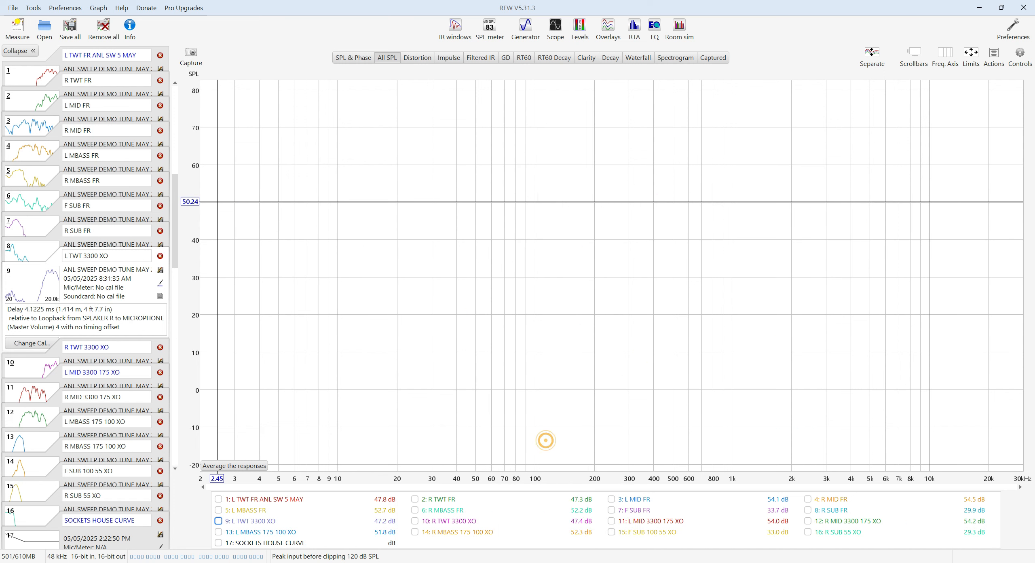
pyautogui.click(218, 542)
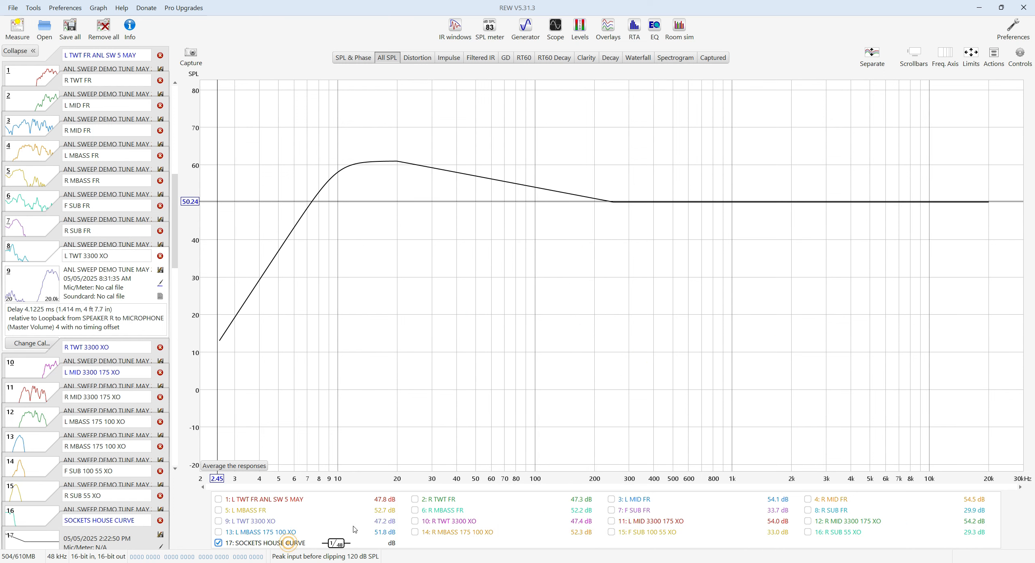
pyautogui.click(442, 524)
pyautogui.click(265, 521)
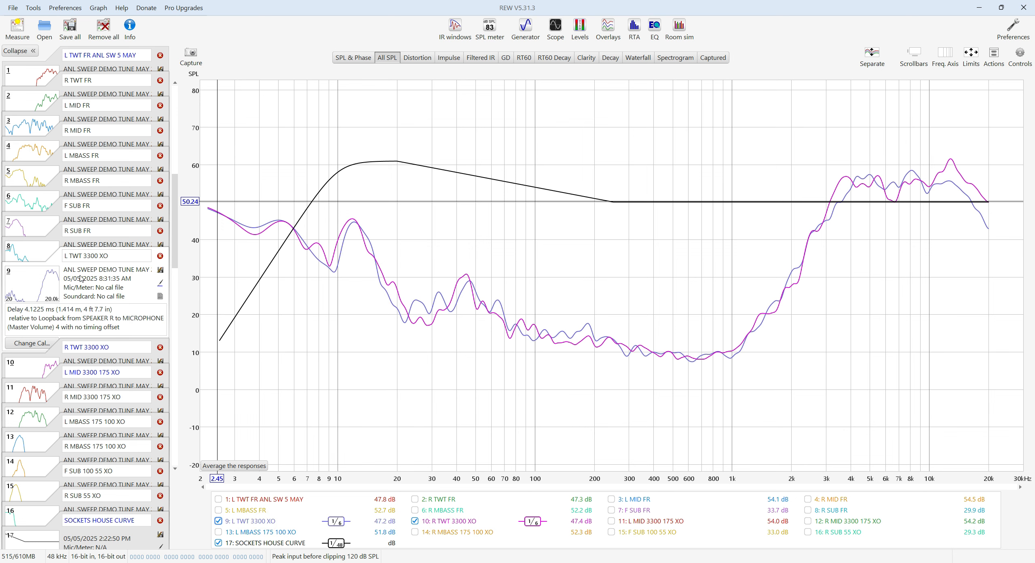
# Select the R TWT 3300 XO measurement and open its EQ window maximized
pyautogui.click(48, 367)
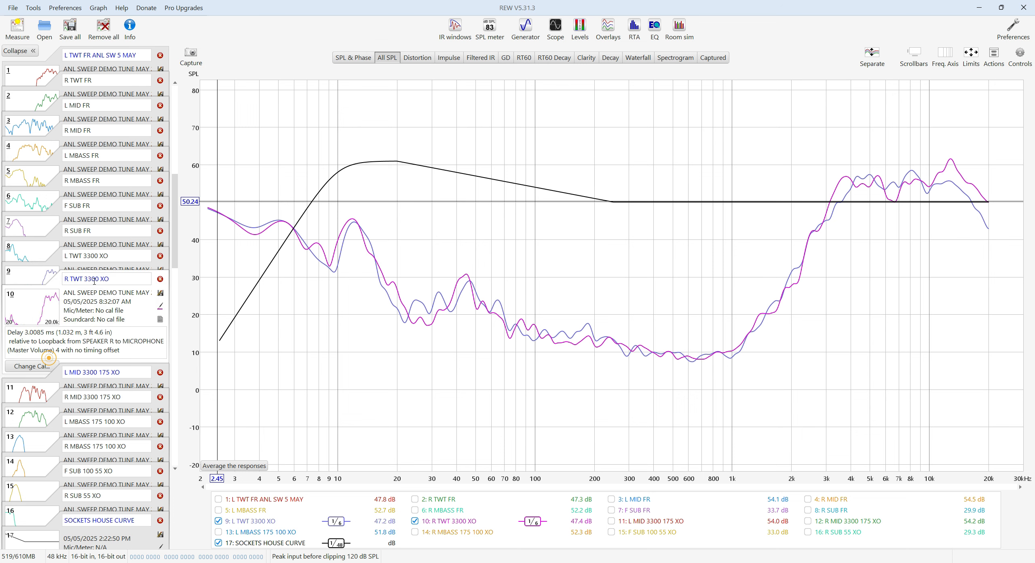
pyautogui.click(46, 266)
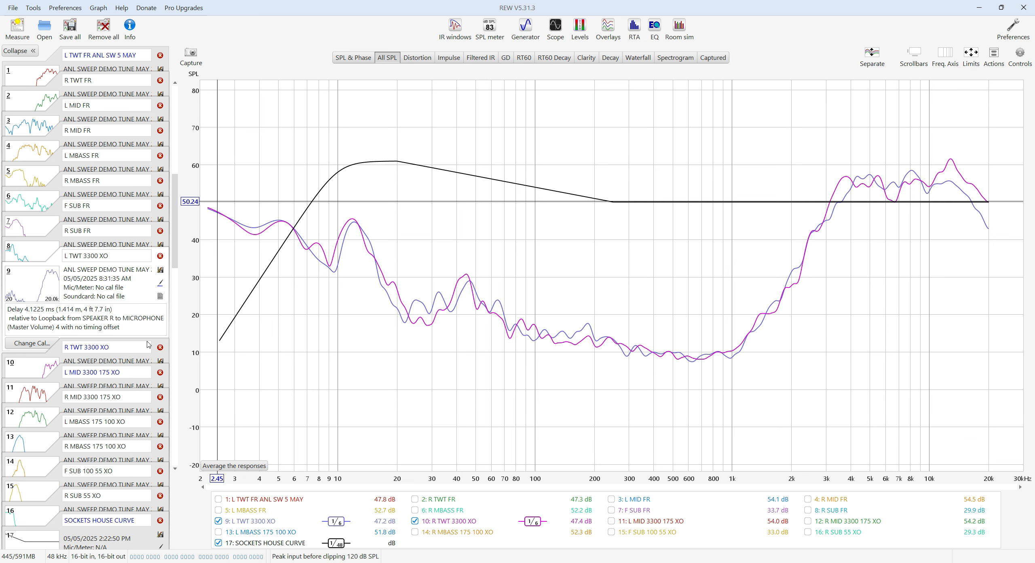
pyautogui.click(52, 350)
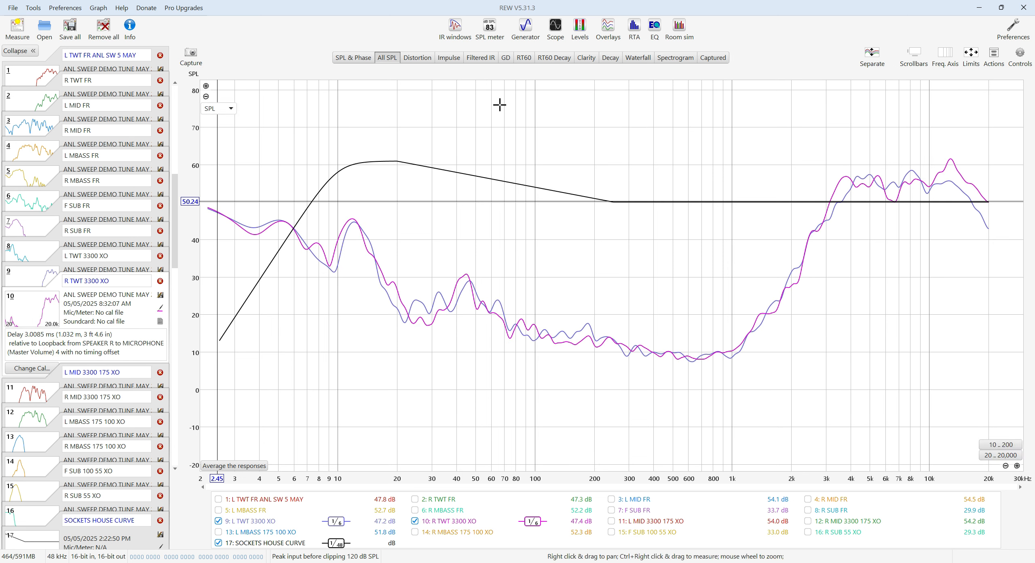
pyautogui.click(654, 27)
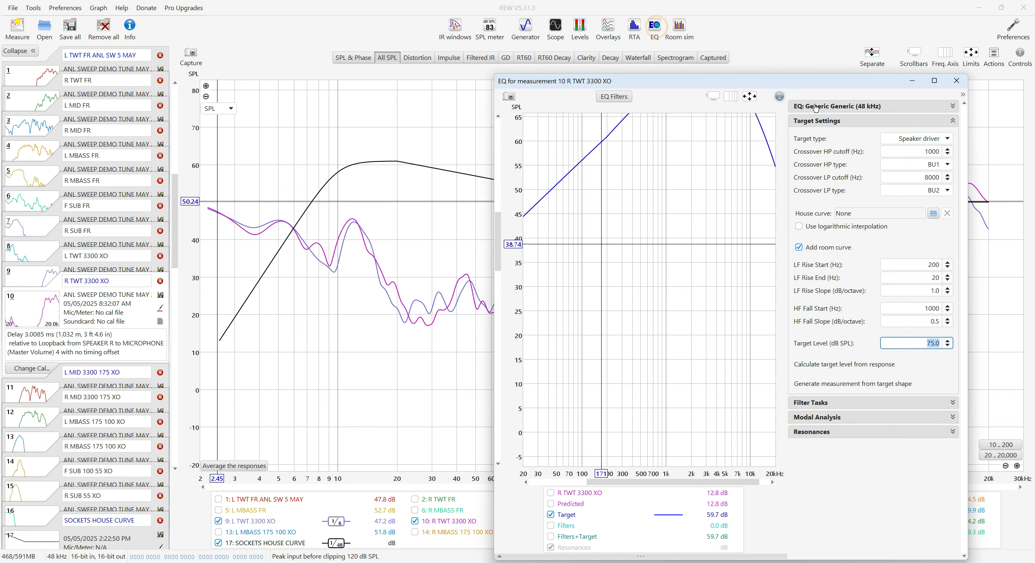
pyautogui.doubleClick(932, 79)
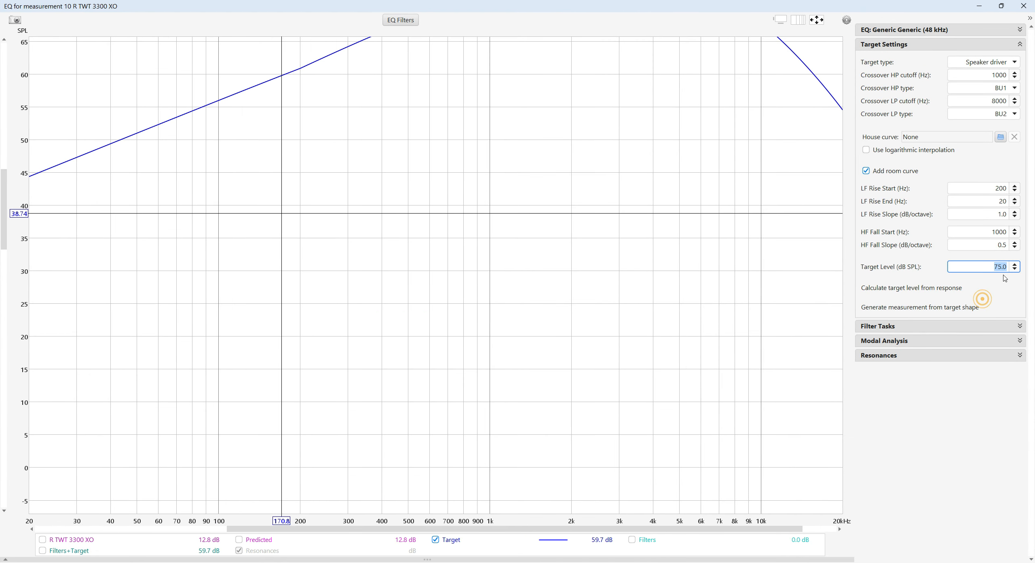
pyautogui.click(990, 265)
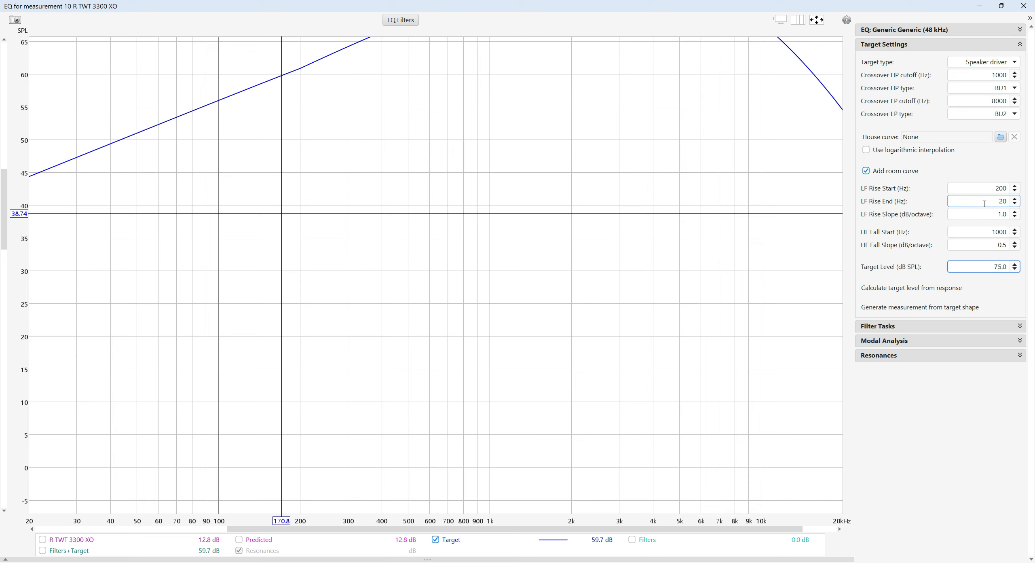
# Set R TWT 3300 XO's LF rise start to 250 Hz, LF rise slope to 3 dB/octave, HF fall slope to 0 and target level to 50 dB
pyautogui.doubleClick(994, 189)
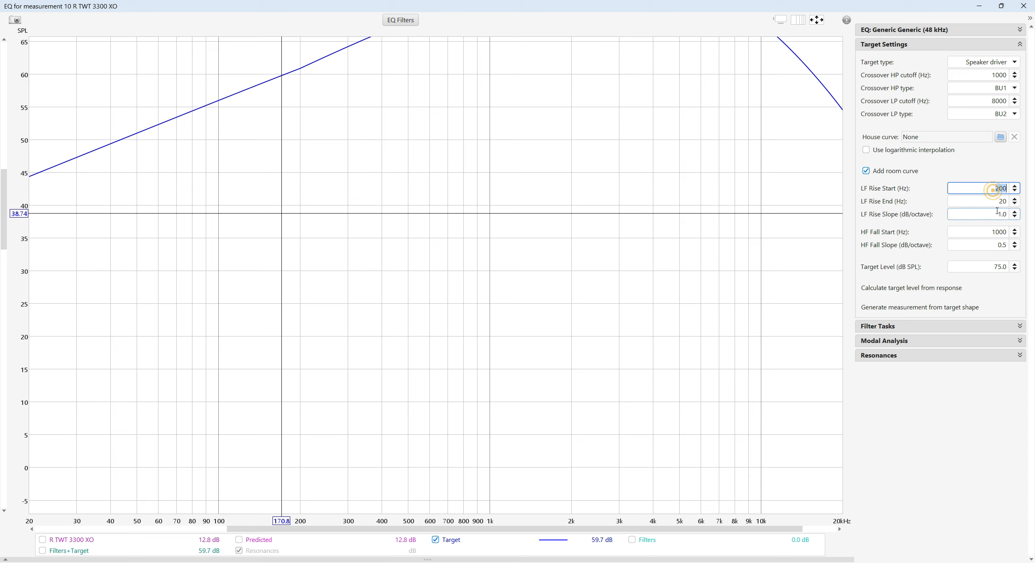
pyautogui.write('250')
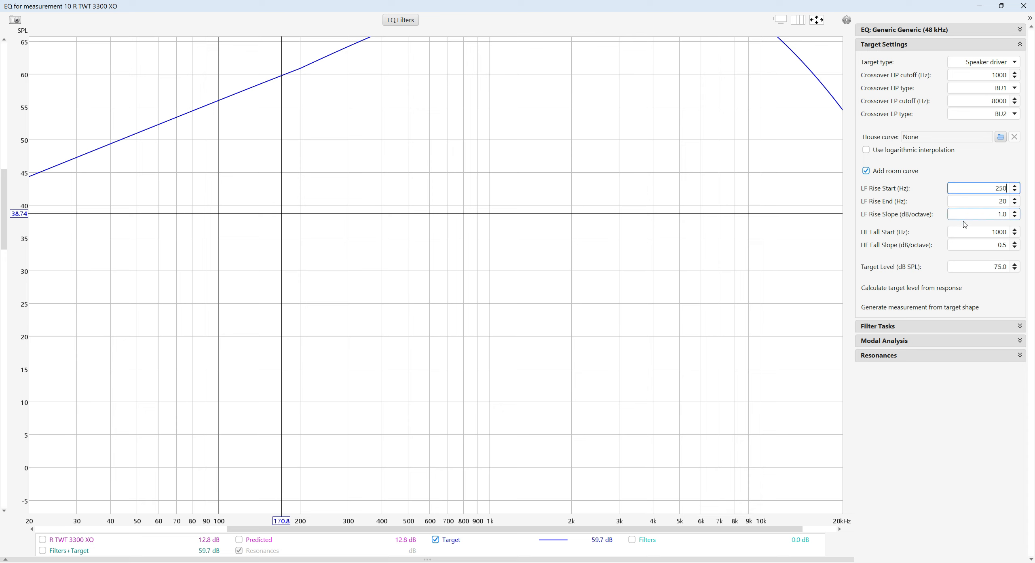
pyautogui.doubleClick(1003, 214)
pyautogui.write('3')
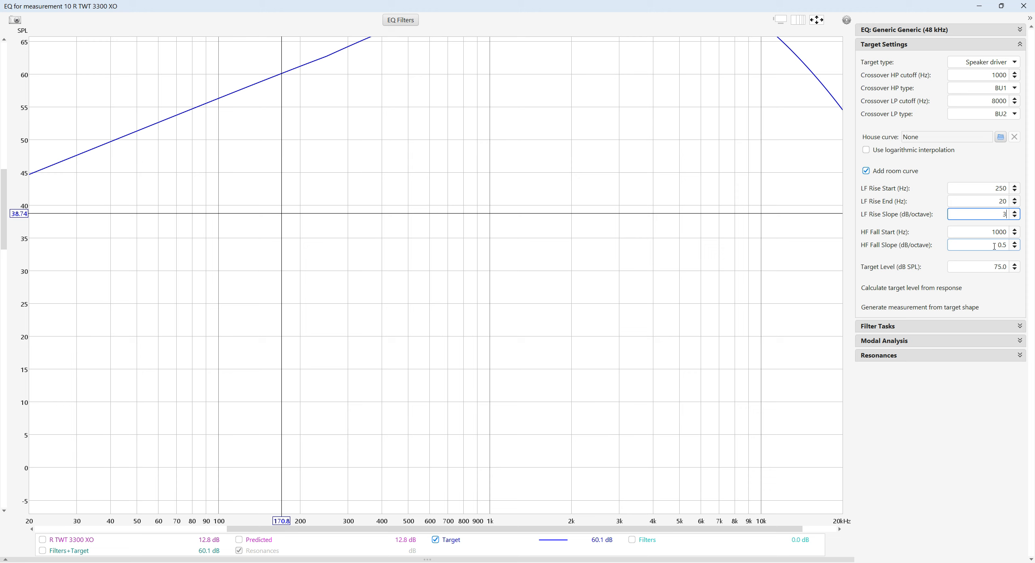
pyautogui.doubleClick(999, 246)
pyautogui.write('0')
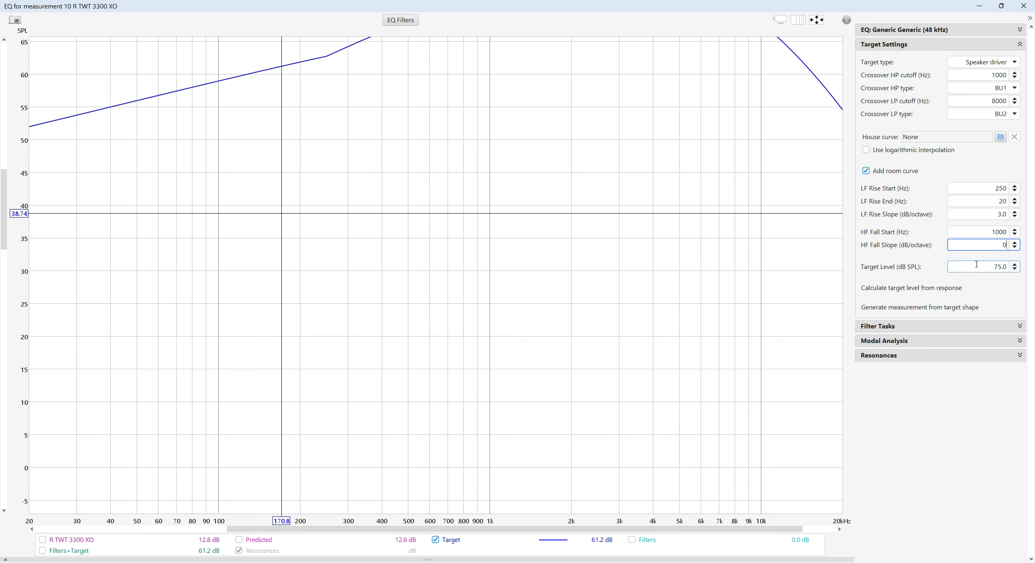
pyautogui.doubleClick(992, 267)
pyautogui.write('50')
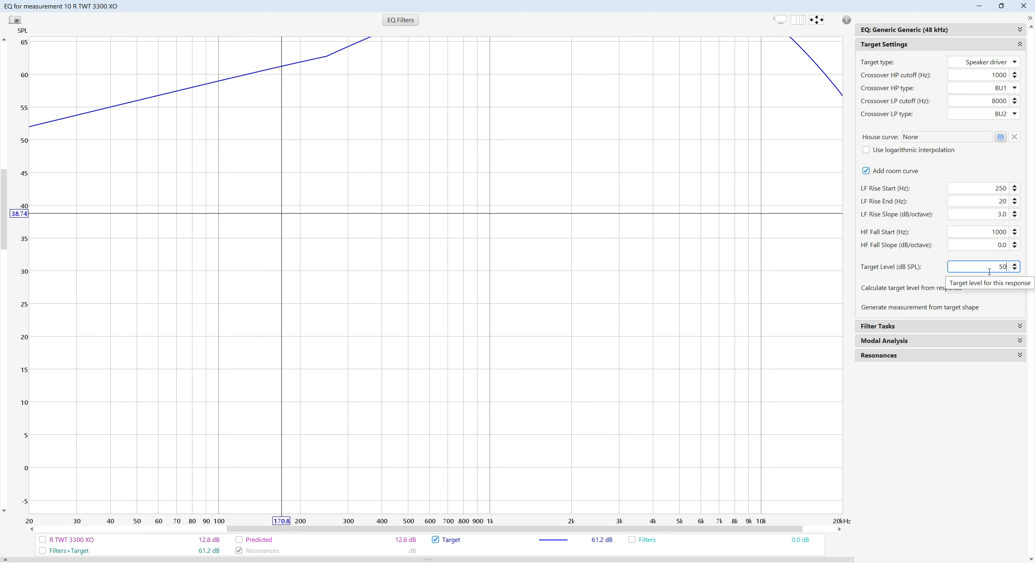
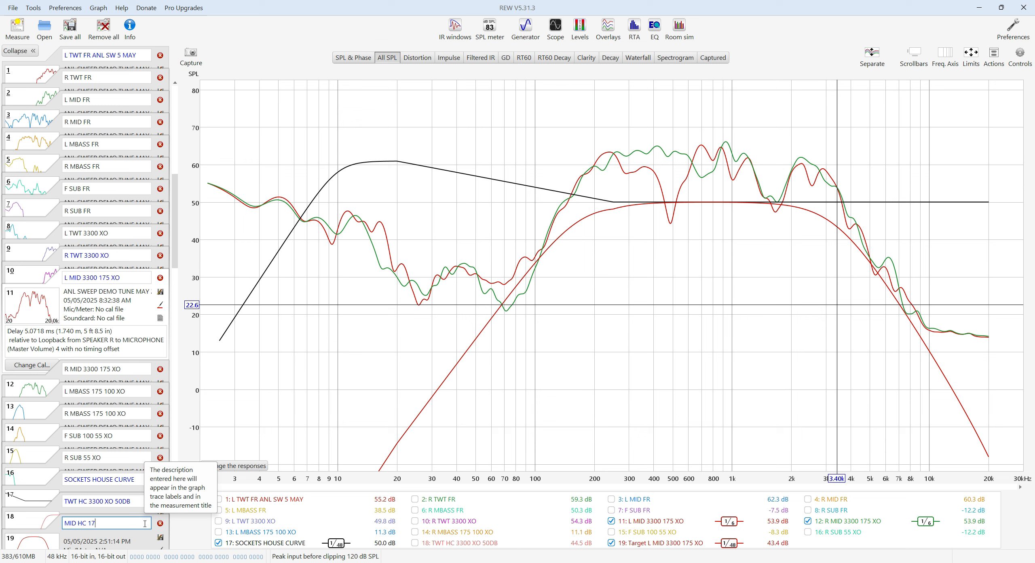
# Name the generated midrange target measurement MID HC 175 3300 50 DB and change its trace colour to blue
pyautogui.write('3300 50 DB')
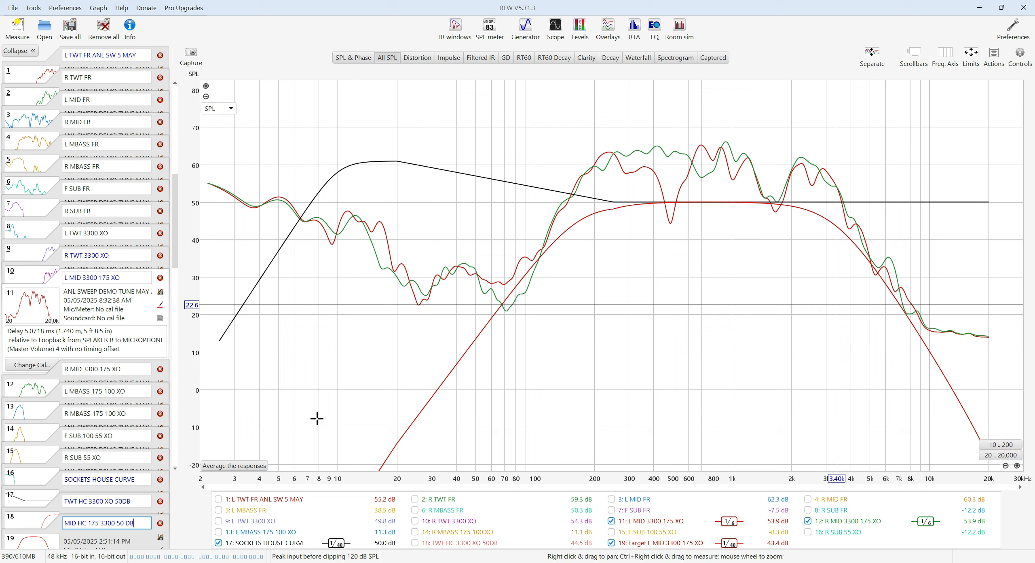
pyautogui.click(162, 550)
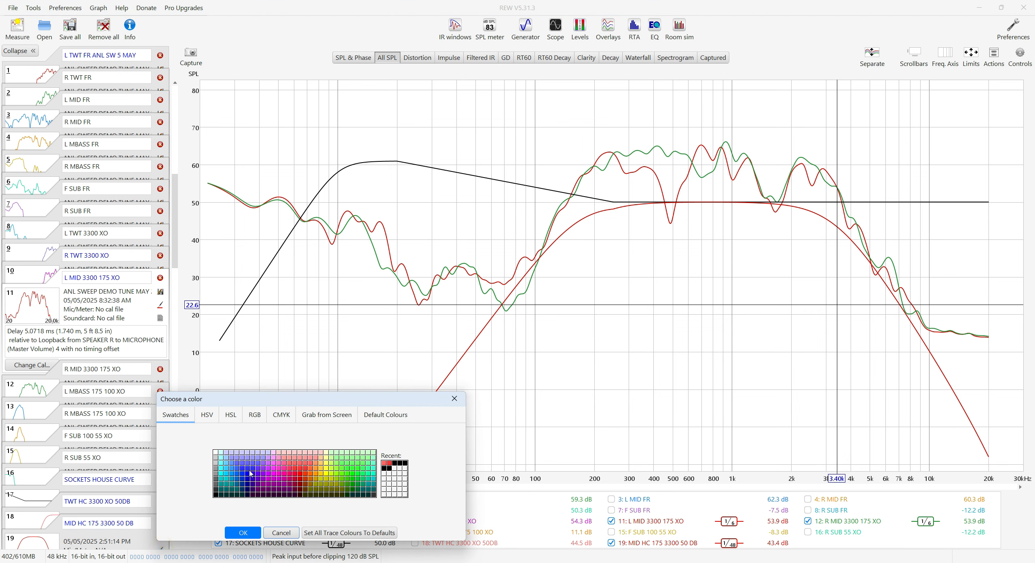
pyautogui.click(250, 473)
pyautogui.click(249, 529)
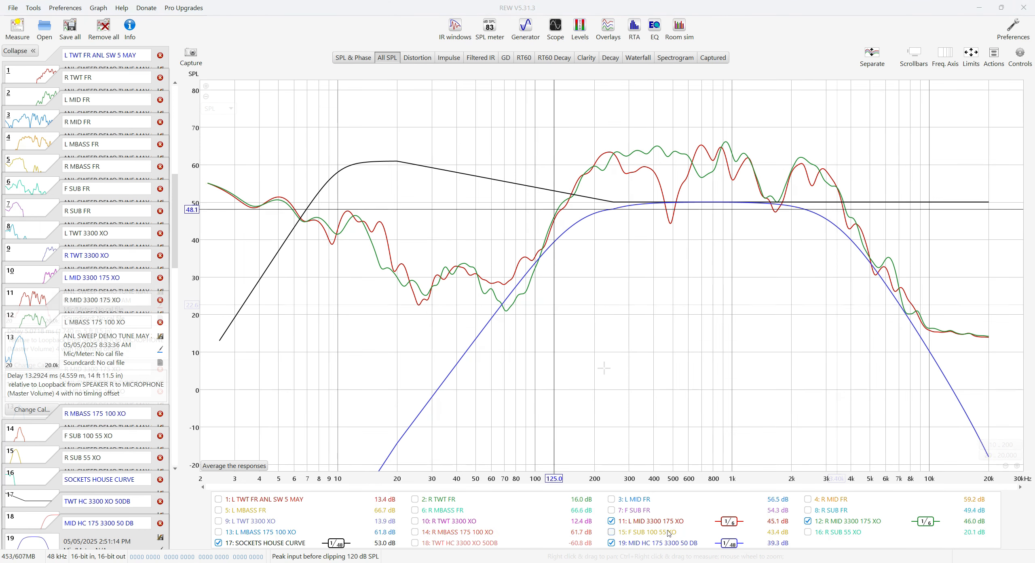
# Clear all traces and show only SOCKETS HOUSE CURVE with L MBASS 175 100 XO and R MBASS 175 100 XO
pyautogui.rightClick(531, 521)
pyautogui.click(582, 438)
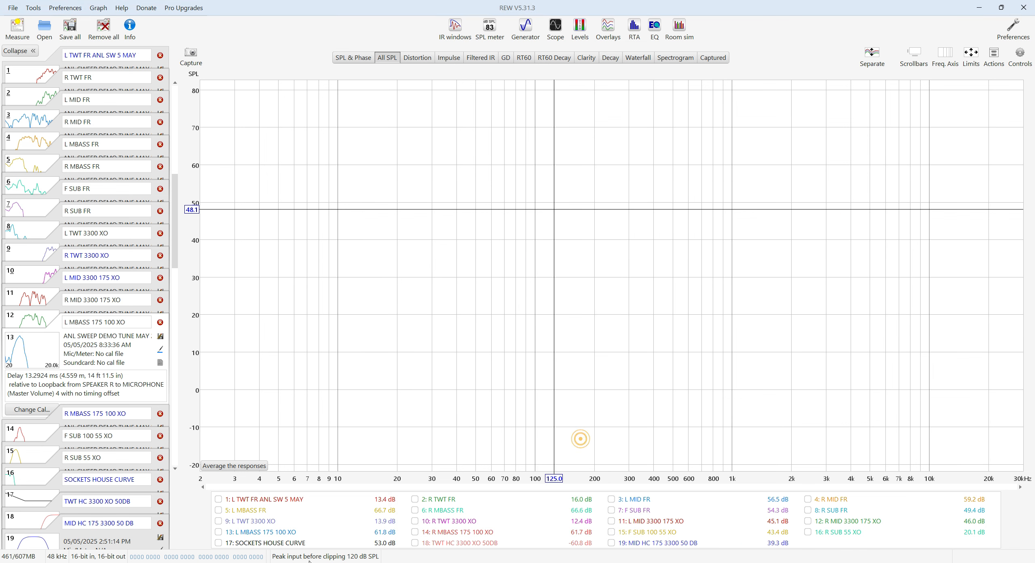
pyautogui.click(291, 543)
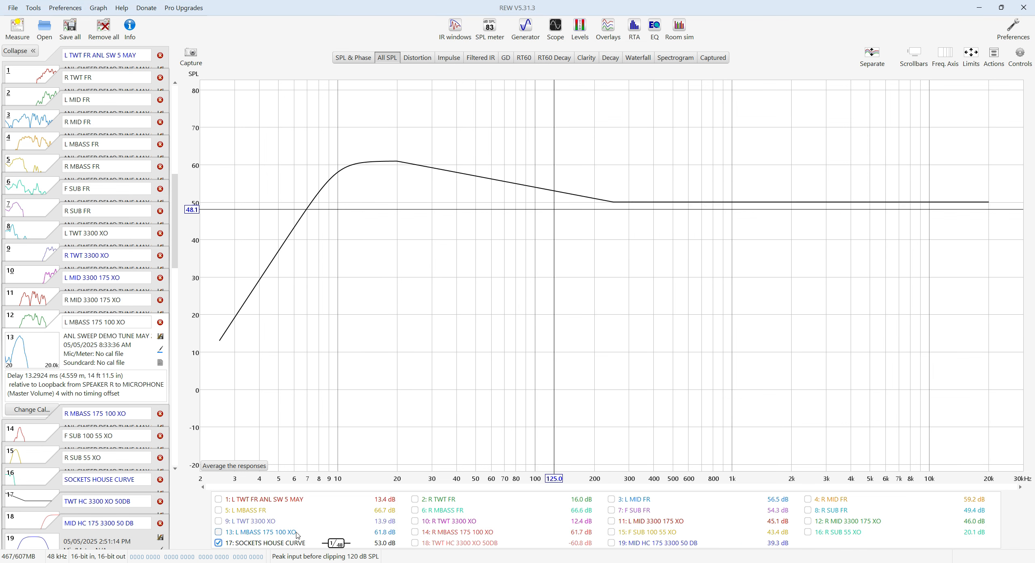
pyautogui.click(277, 531)
pyautogui.click(415, 532)
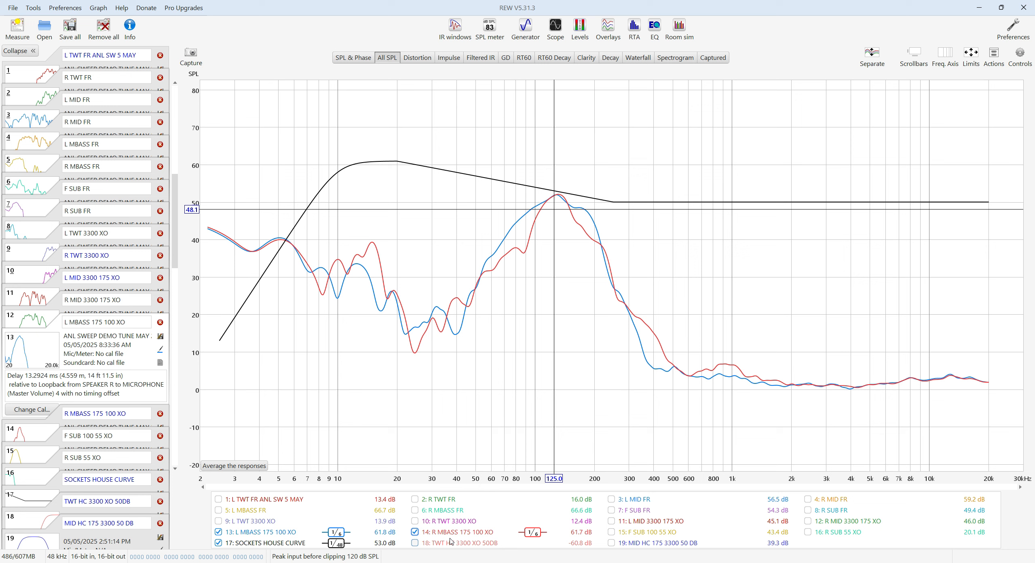
# Select the R MBASS 175 100 XO measurement and open its EQ window maximized
pyautogui.click(59, 421)
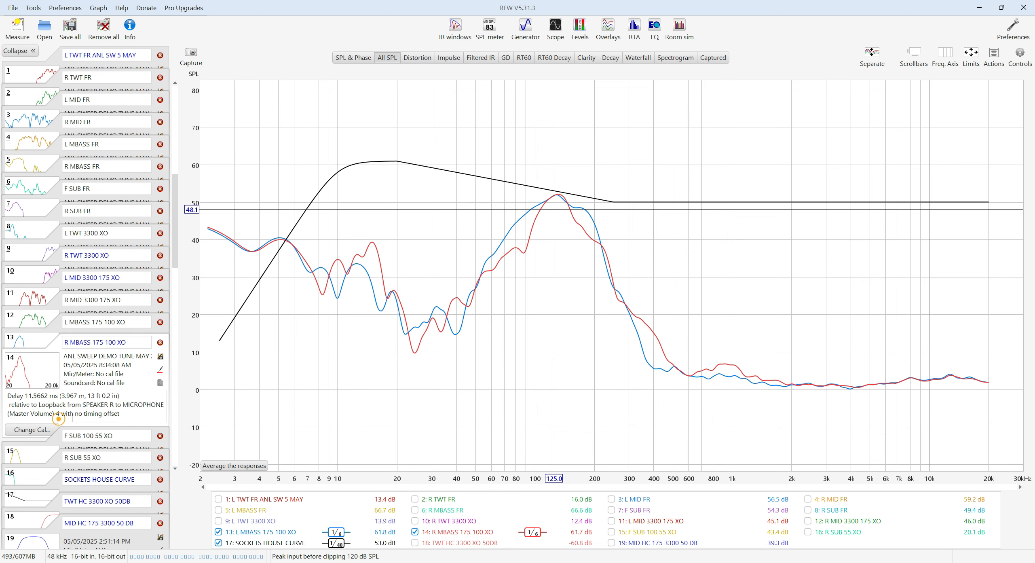
pyautogui.click(654, 26)
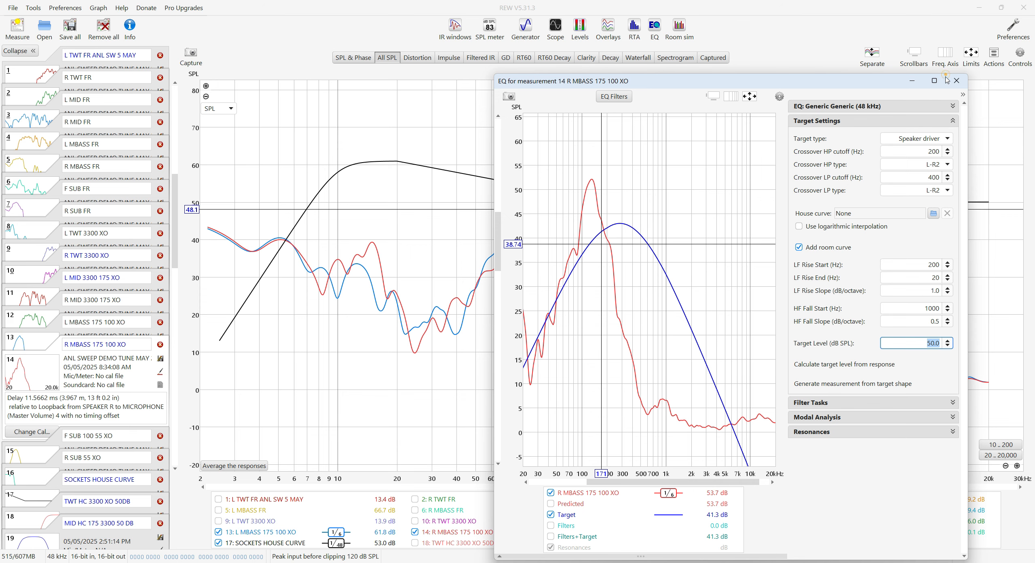
pyautogui.click(933, 82)
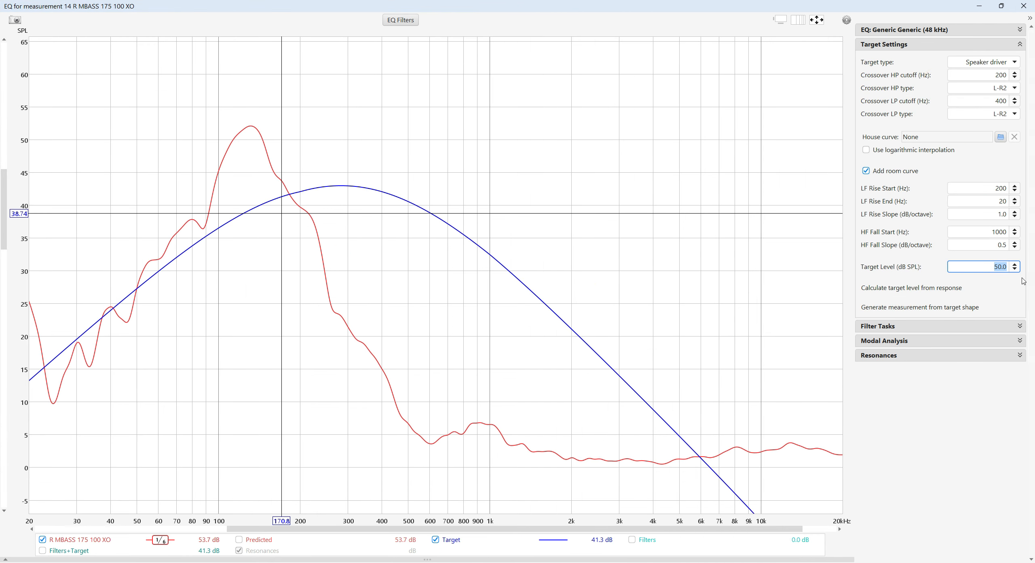
pyautogui.click(1015, 290)
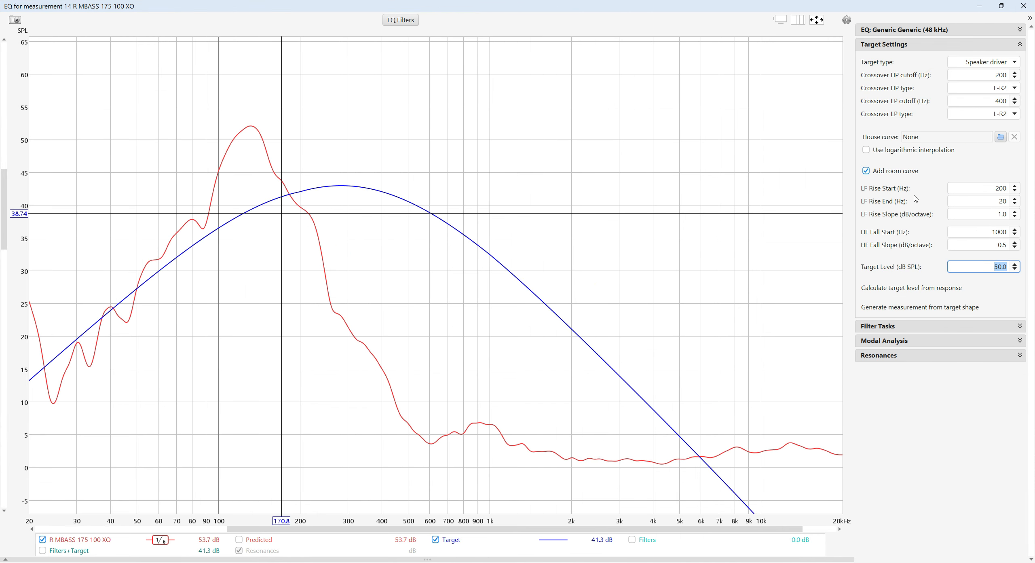
# Set R MBASS 175 100 XO's LF rise start to 250 Hz, LF rise slope to 3 dB/octave and HF fall slope to 0
pyautogui.doubleClick(987, 188)
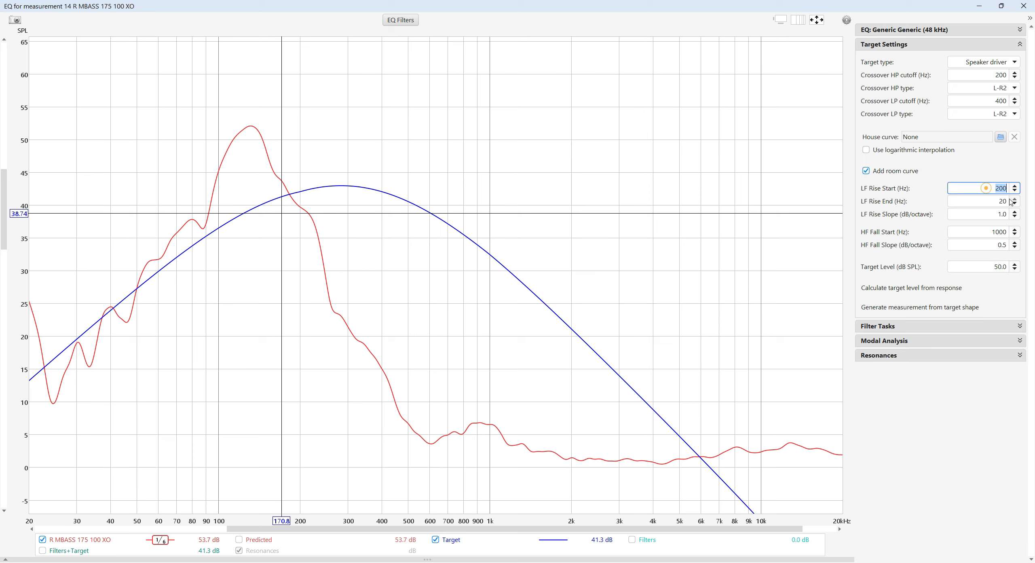
pyautogui.write('250')
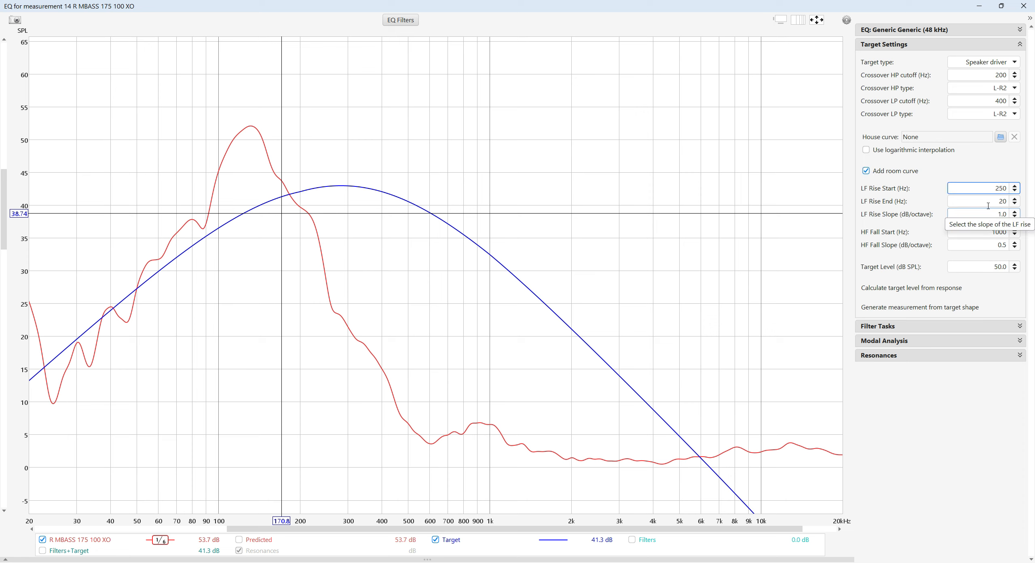
pyautogui.doubleClick(993, 212)
pyautogui.write('3')
pyautogui.doubleClick(988, 246)
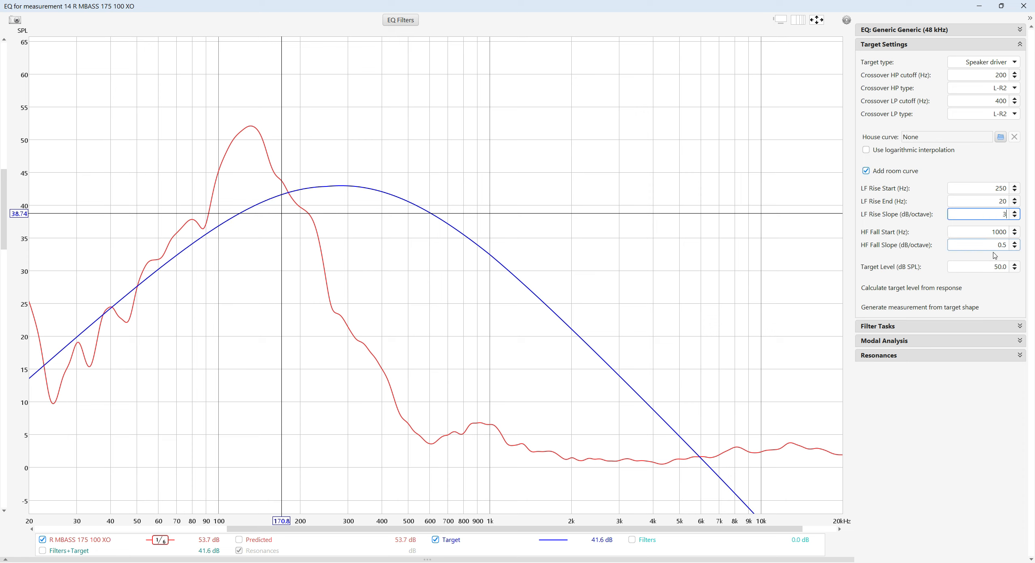
pyautogui.write('0')
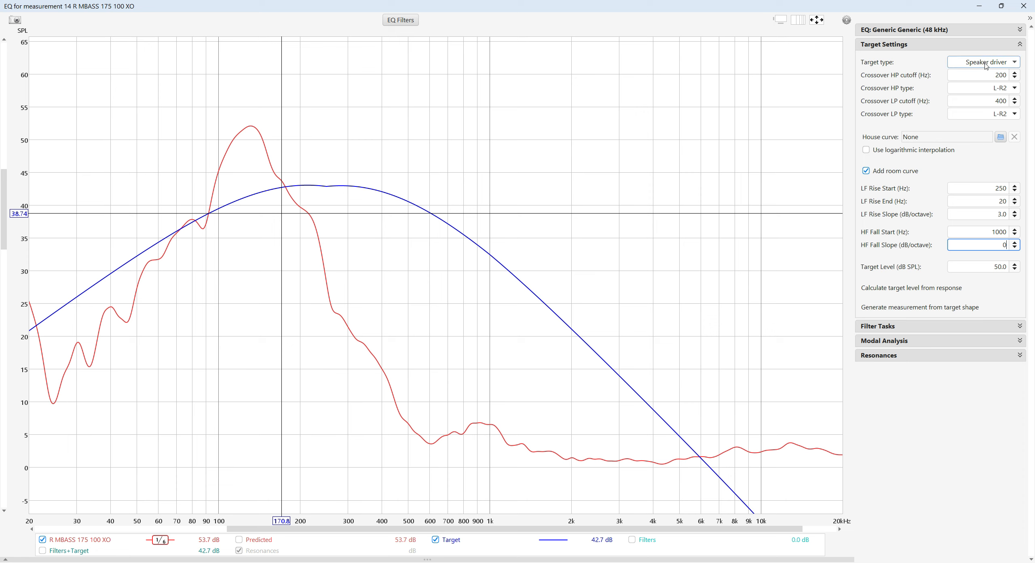
# Set the midbass target's high-pass crossover to L-R4 at 100 Hz and its low-pass crossover to L-R4 at 175 Hz
pyautogui.click(1018, 87)
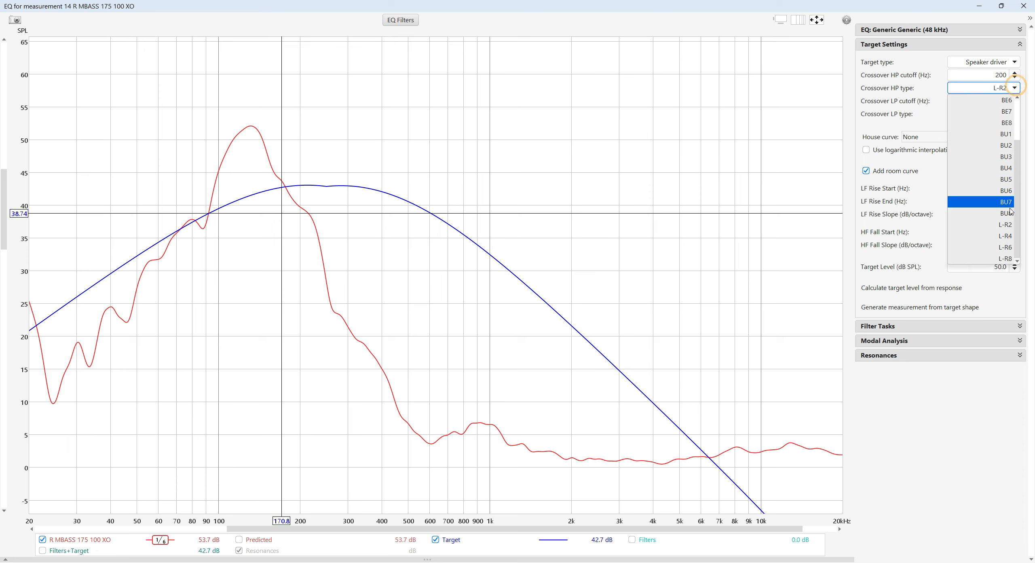
pyautogui.click(1008, 232)
pyautogui.click(1016, 114)
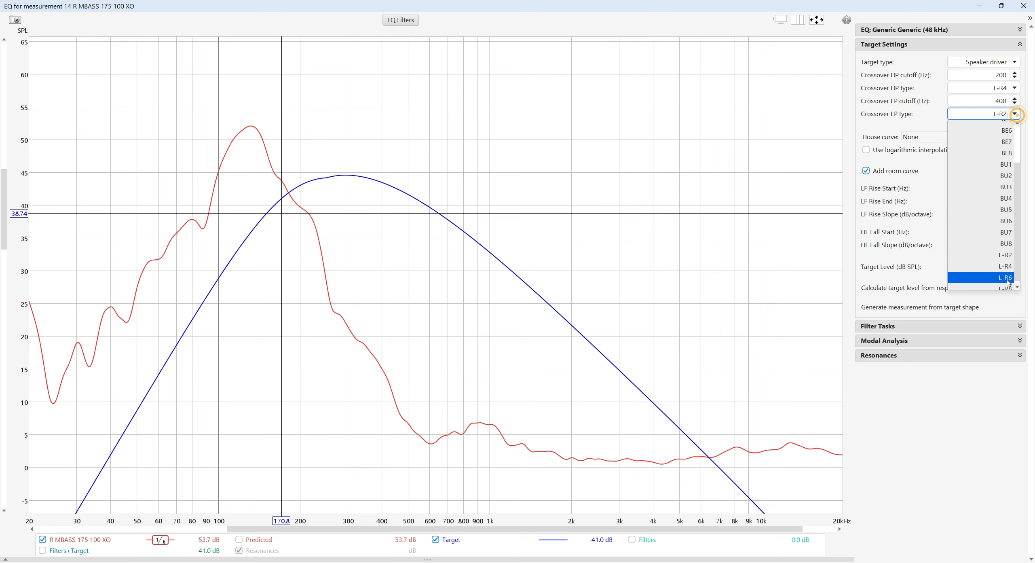
pyautogui.click(1007, 266)
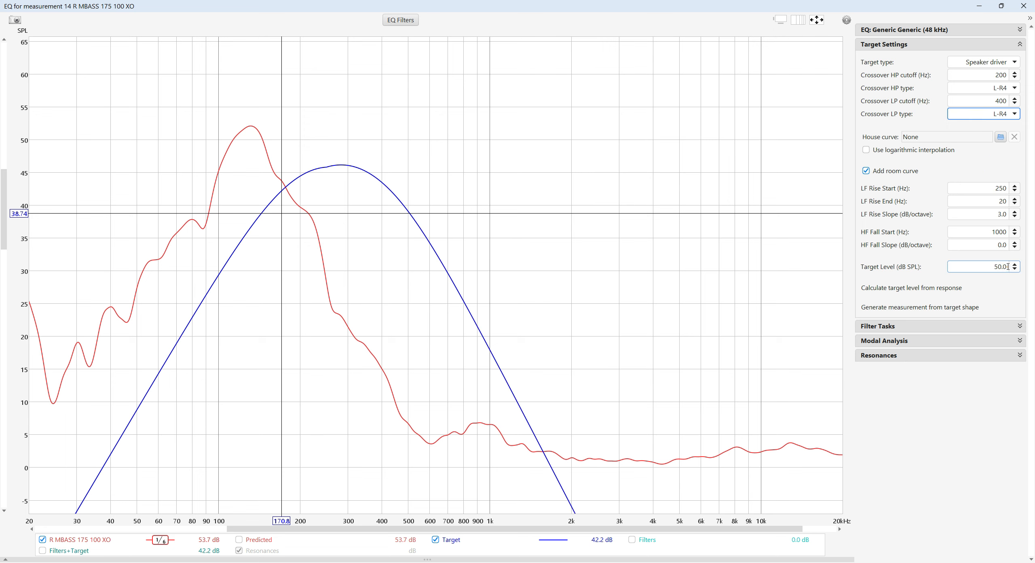
pyautogui.doubleClick(992, 78)
pyautogui.write('1')
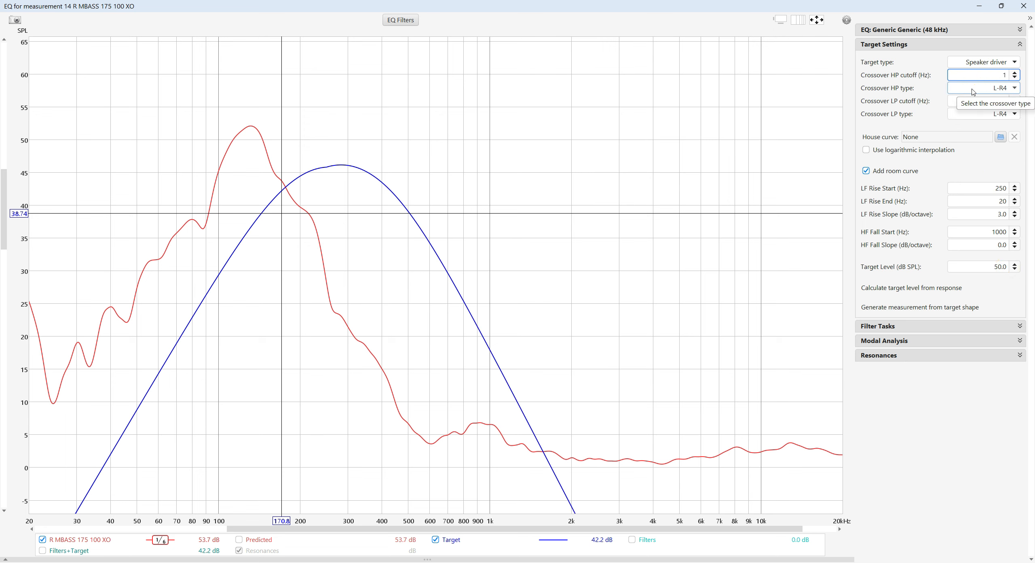
pyautogui.write('00')
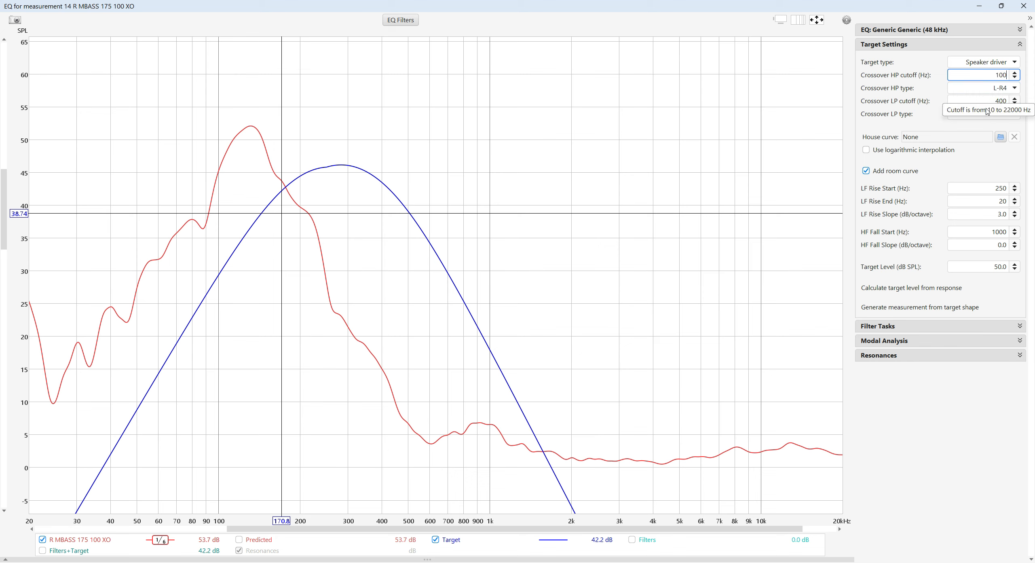
pyautogui.moveTo(1007, 102); pyautogui.dragTo(981, 100)
pyautogui.write('175')
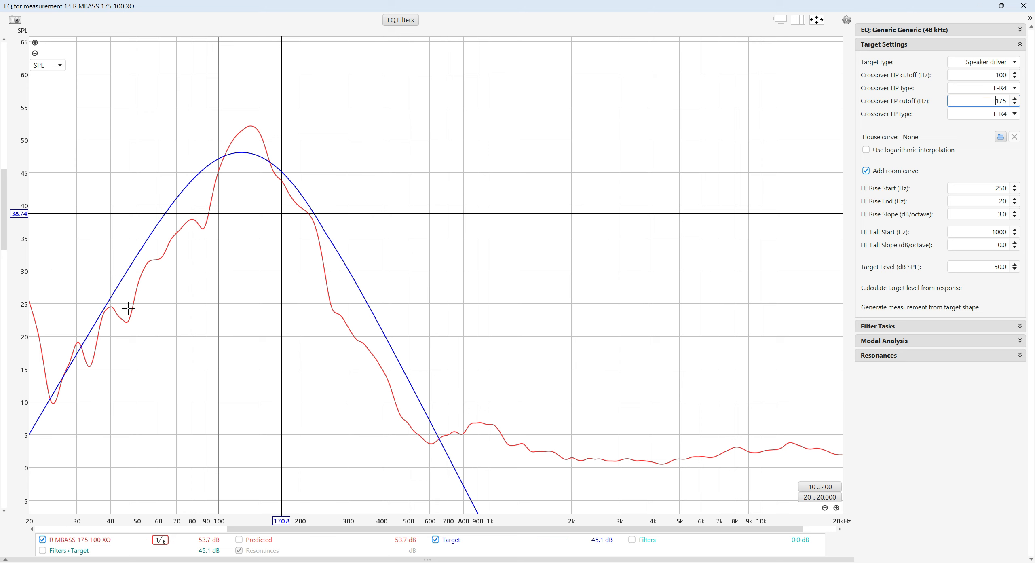
# Generate a measurement from the midbass target shape and name it MBASS HC 100 175 50DB
pyautogui.click(922, 307)
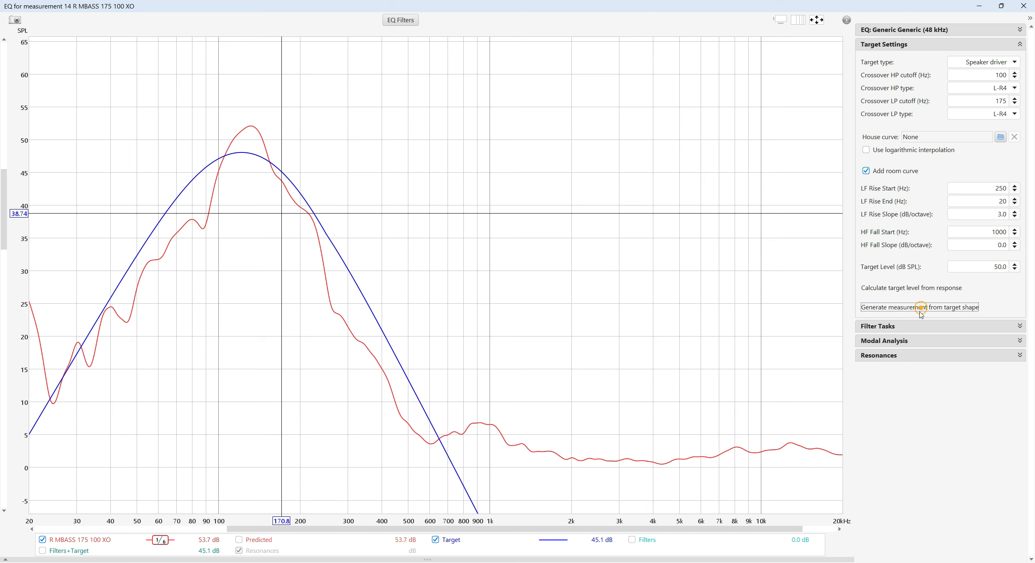
pyautogui.click(1023, 6)
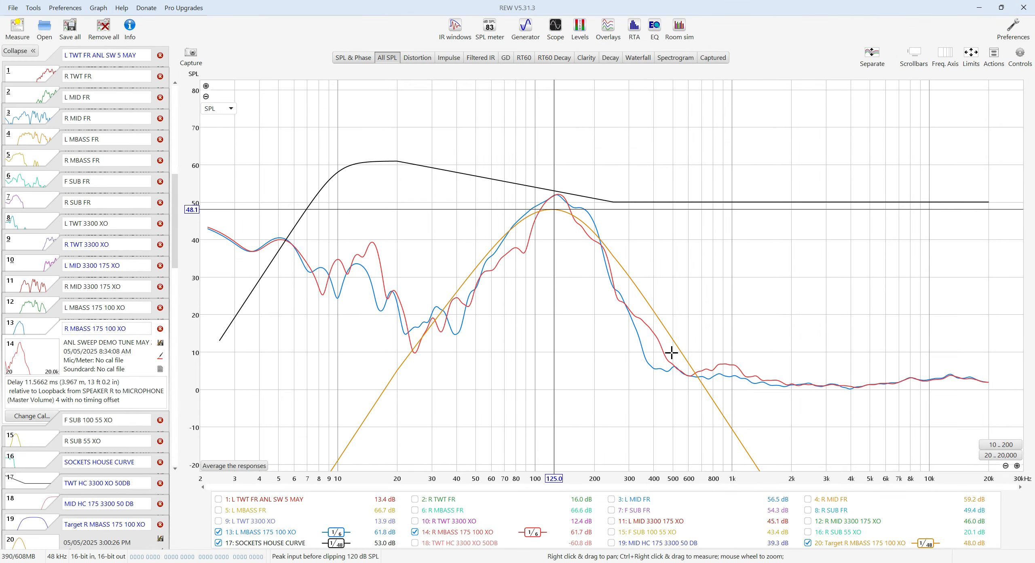
pyautogui.tripleClick(148, 528)
pyautogui.write('MBASS HC 10 175')
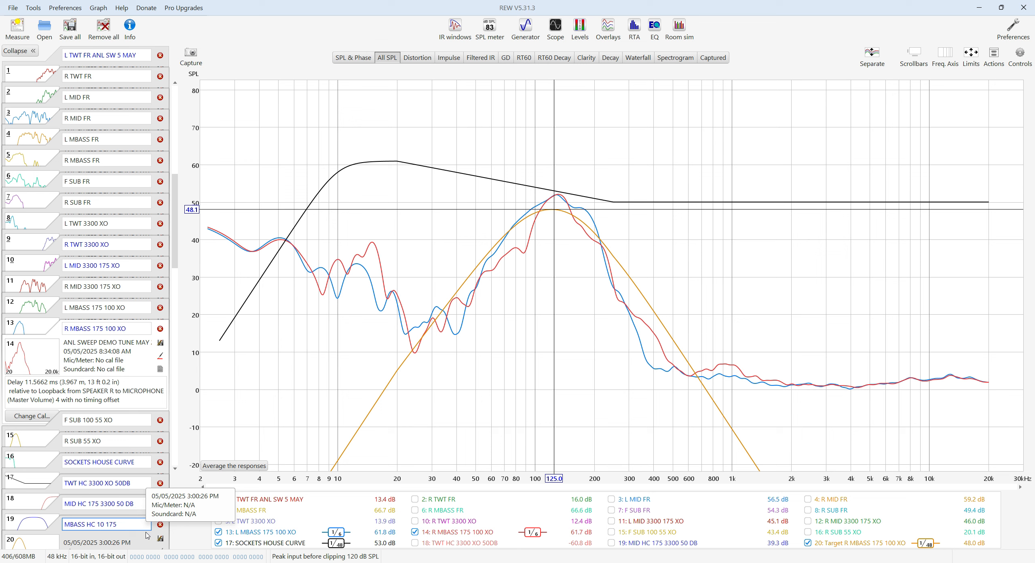
pyautogui.press('BackSpace')
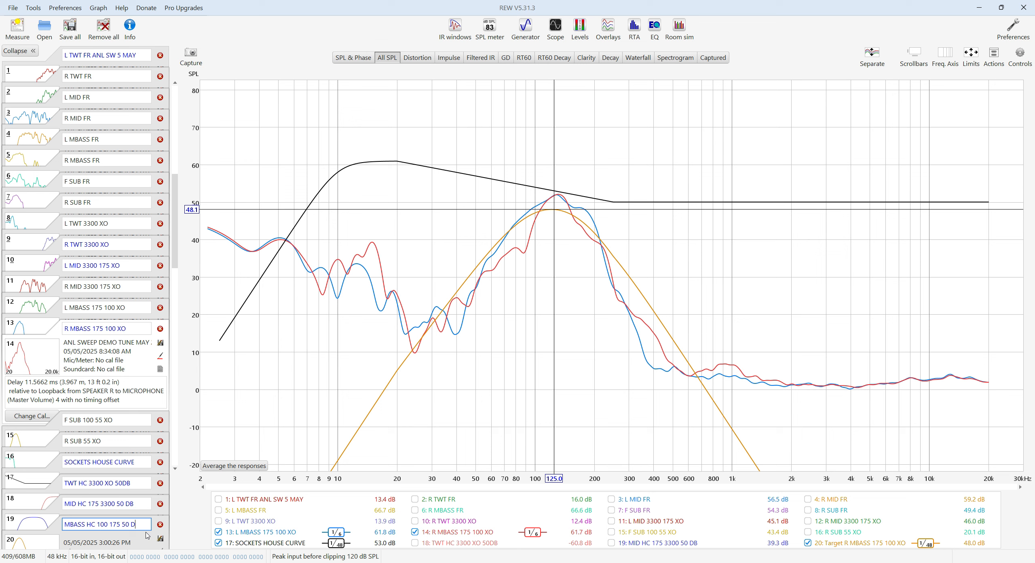
pyautogui.press('Return')
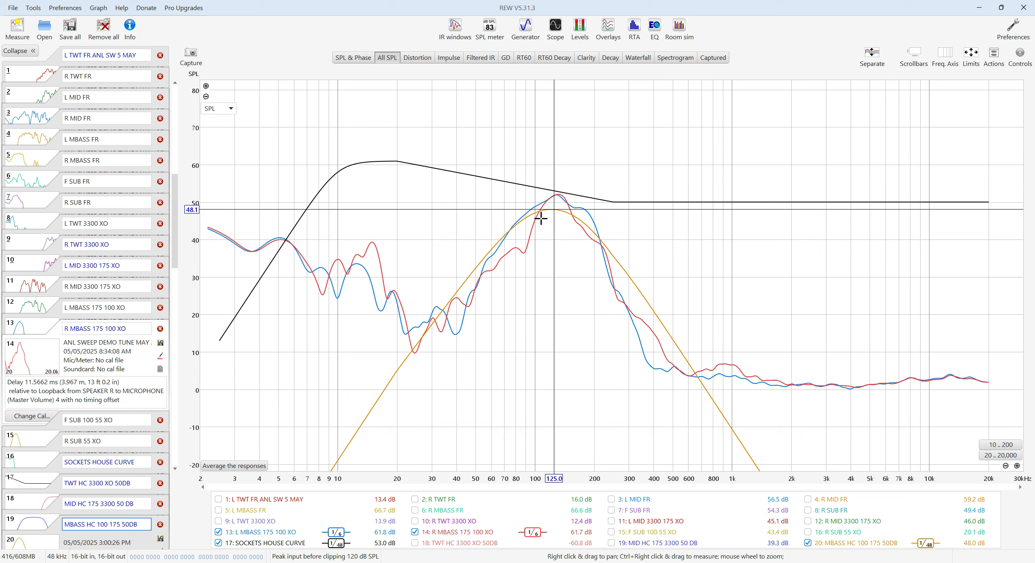
# Hide both MBASS 175 100 XO traces and compare the midbass target's peak level with the house curve near 126 Hz
pyautogui.click(446, 532)
pyautogui.click(218, 531)
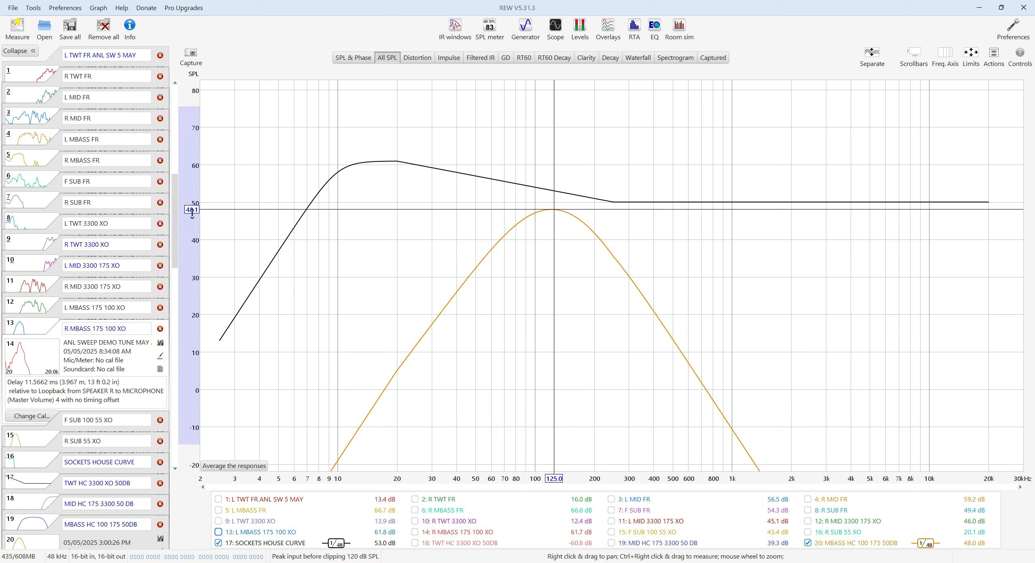
pyautogui.click(554, 204)
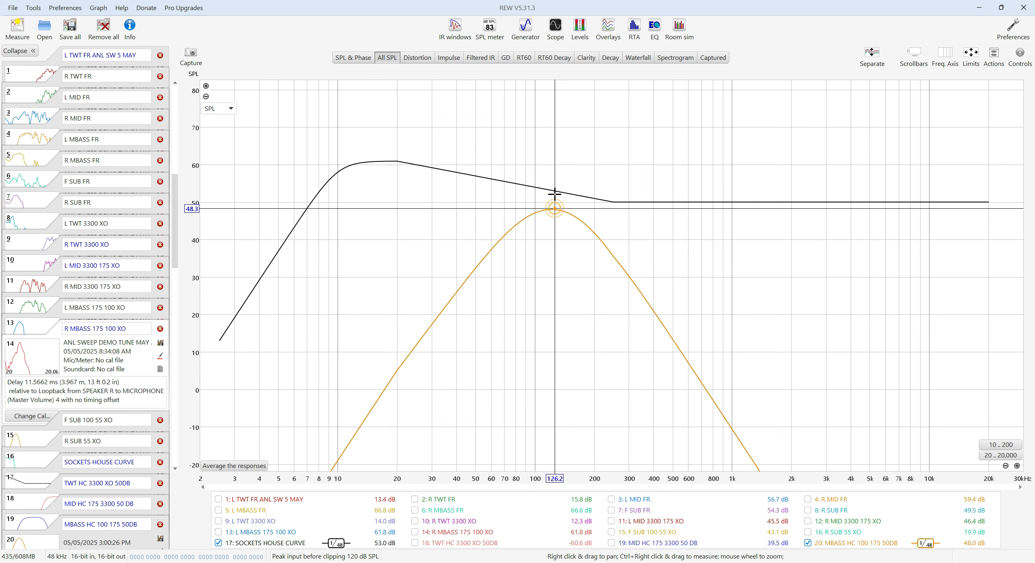
pyautogui.click(555, 191)
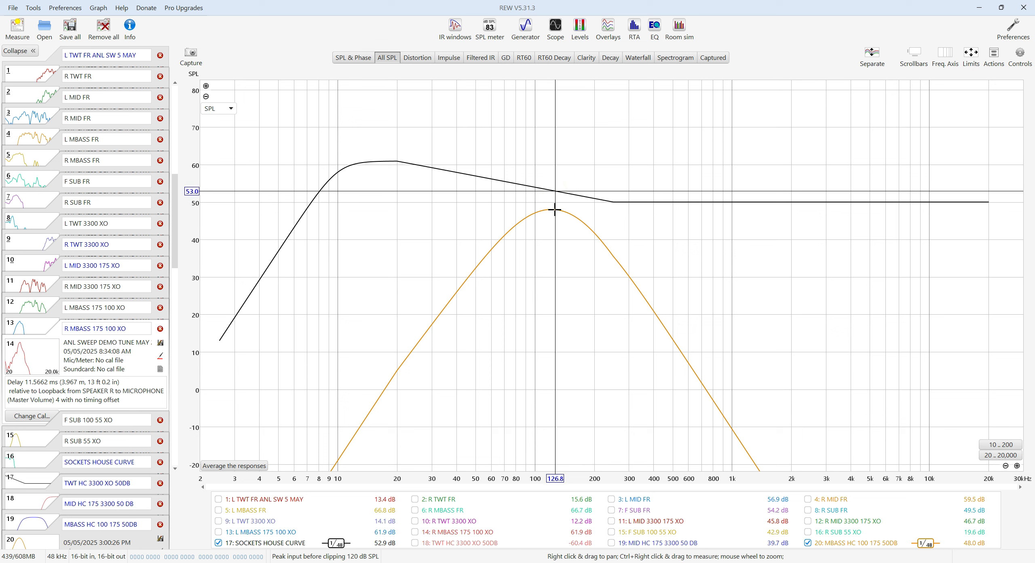
pyautogui.click(555, 209)
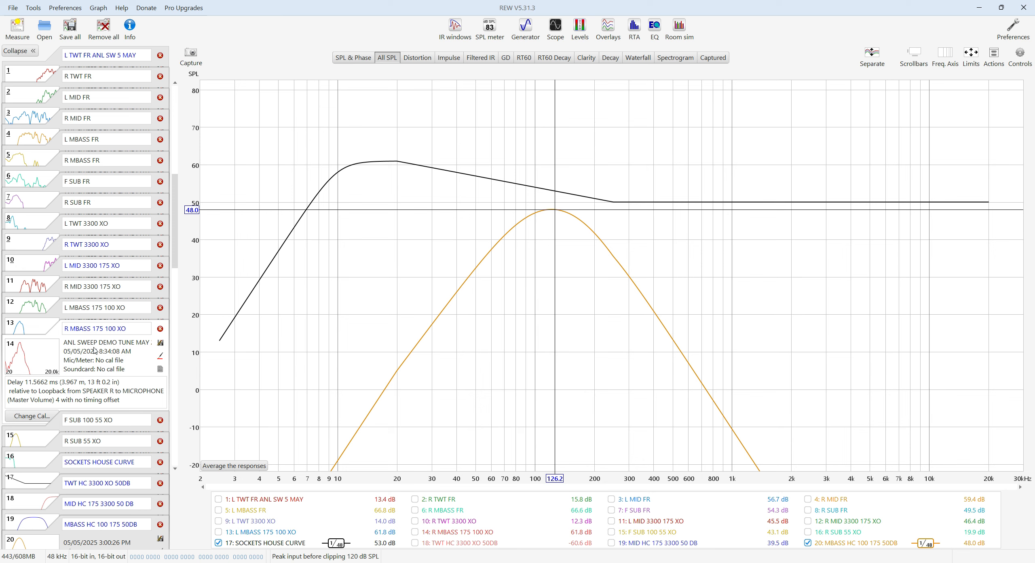
# Reopen the EQ window for R MBASS 175 100 XO, set the target level to 55 dB and generate another measurement from the target shape
pyautogui.click(655, 28)
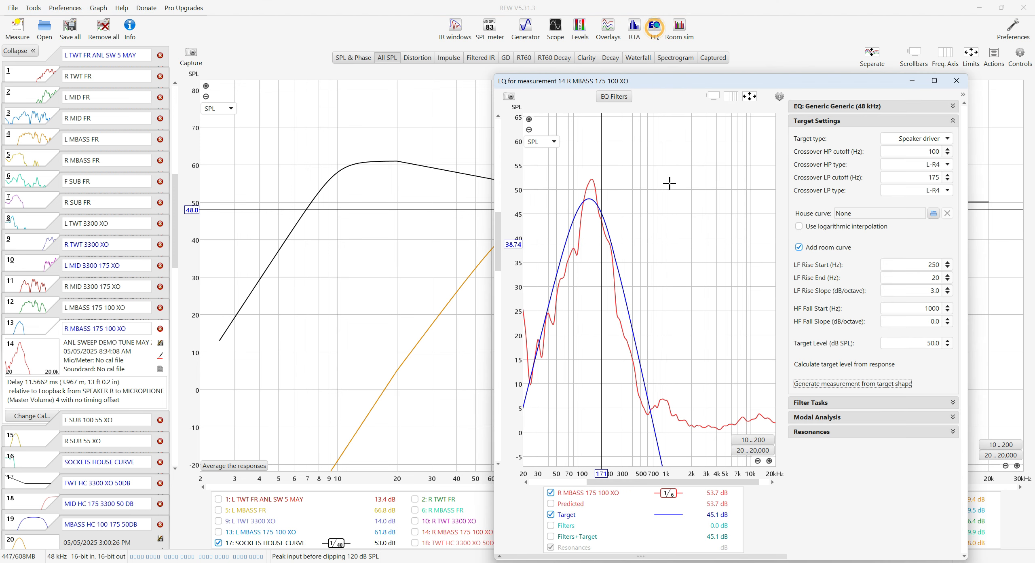
pyautogui.click(937, 342)
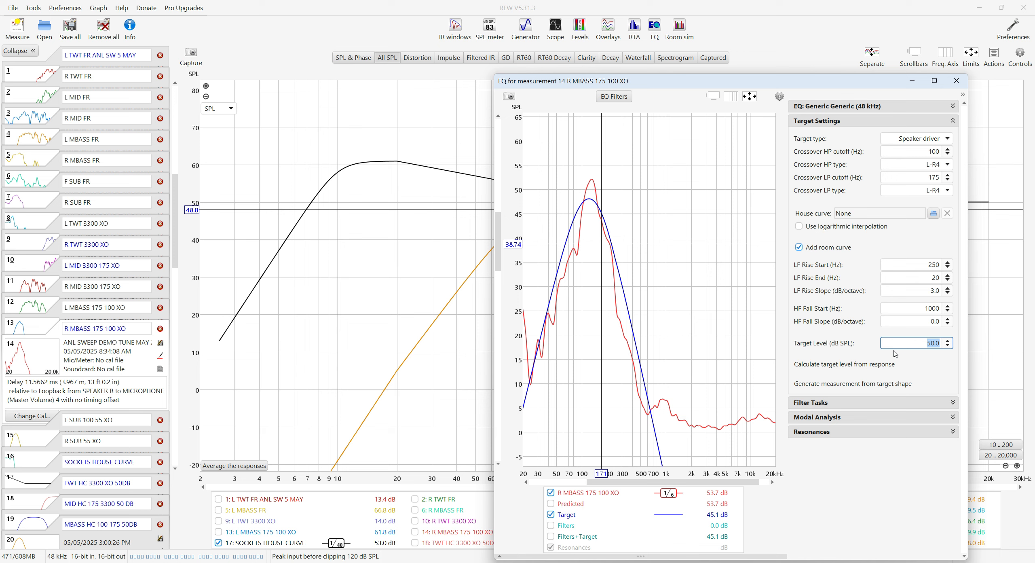
pyautogui.write('55')
pyautogui.press('Return')
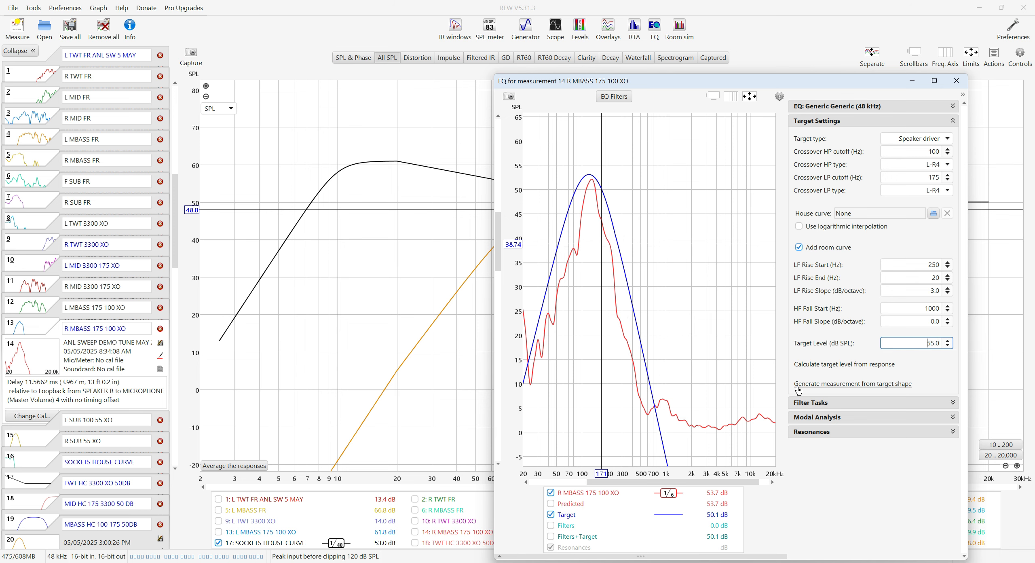
pyautogui.click(831, 383)
pyautogui.click(957, 82)
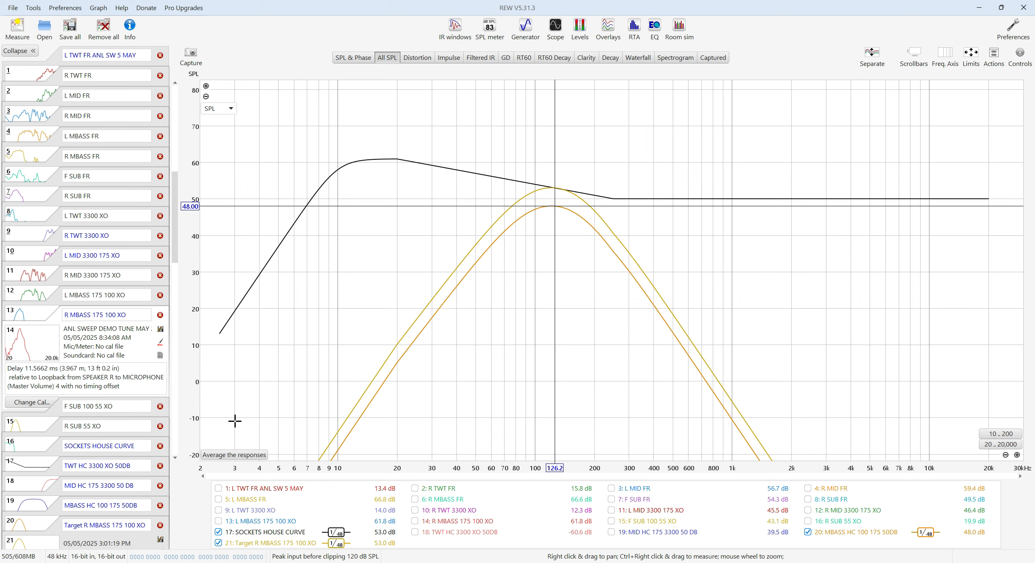
# Name the new midbass target measurement MBASS HC 100 175 55DB and delete the MBASS HC 100 175 50DB measurement
pyautogui.click(98, 525)
pyautogui.write('MBASS HC 100 175 55')
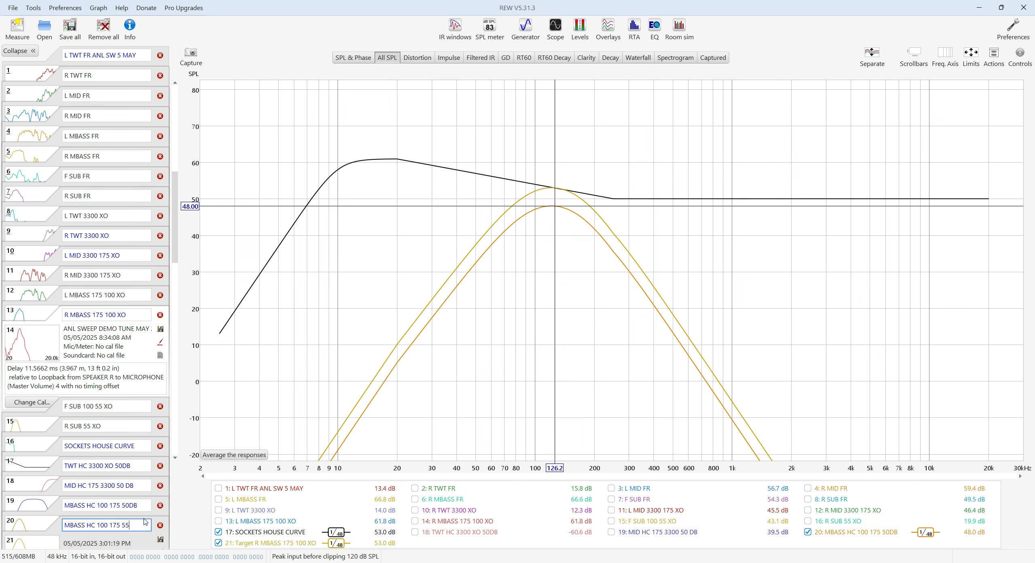
pyautogui.write('DB')
pyautogui.press('Return')
pyautogui.click(161, 506)
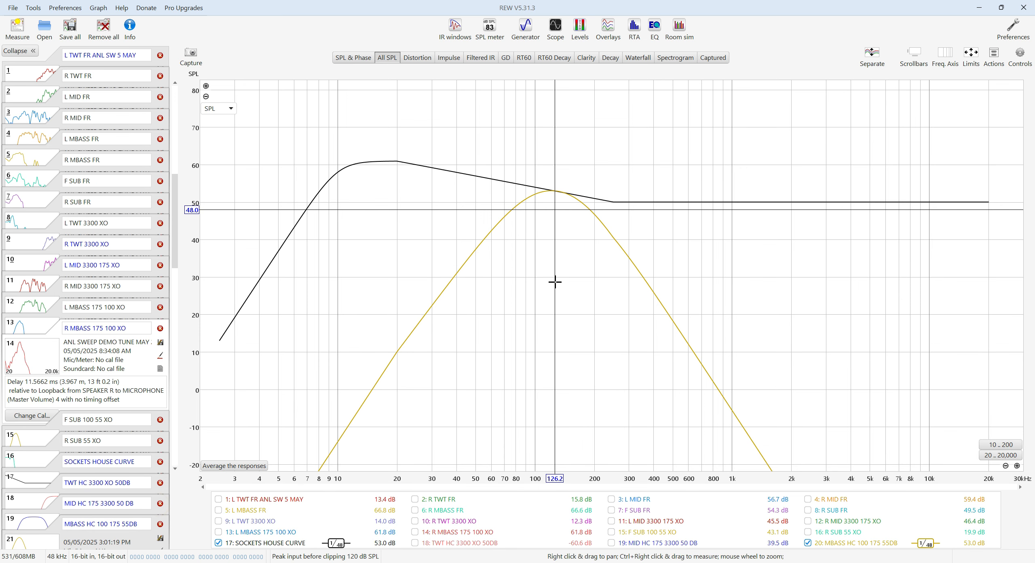
# Change the MBASS HC 100 175 55DB trace colour to blue and temporarily overlay R MBASS 175 100 XO for comparison
pyautogui.click(164, 551)
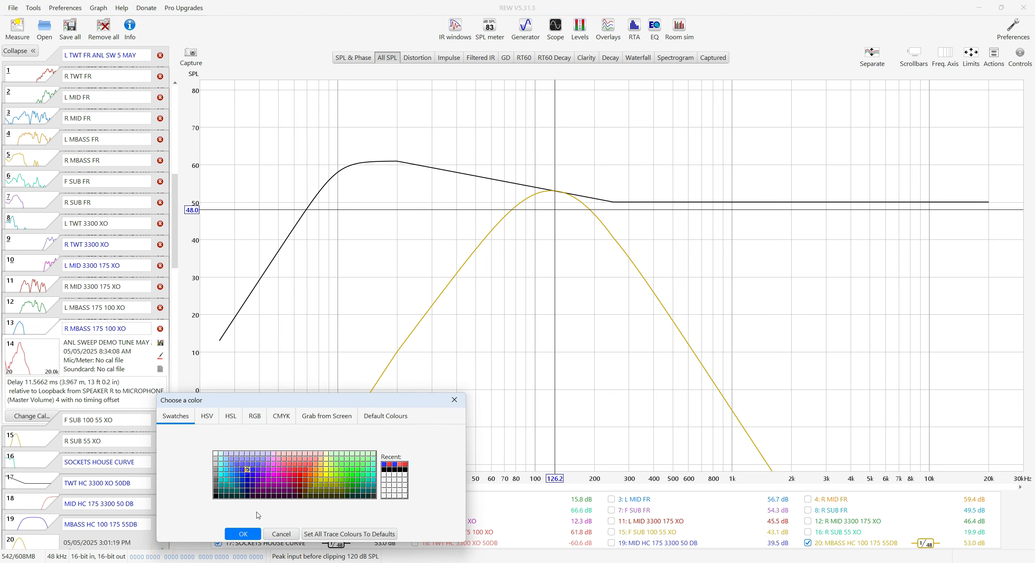
pyautogui.click(243, 534)
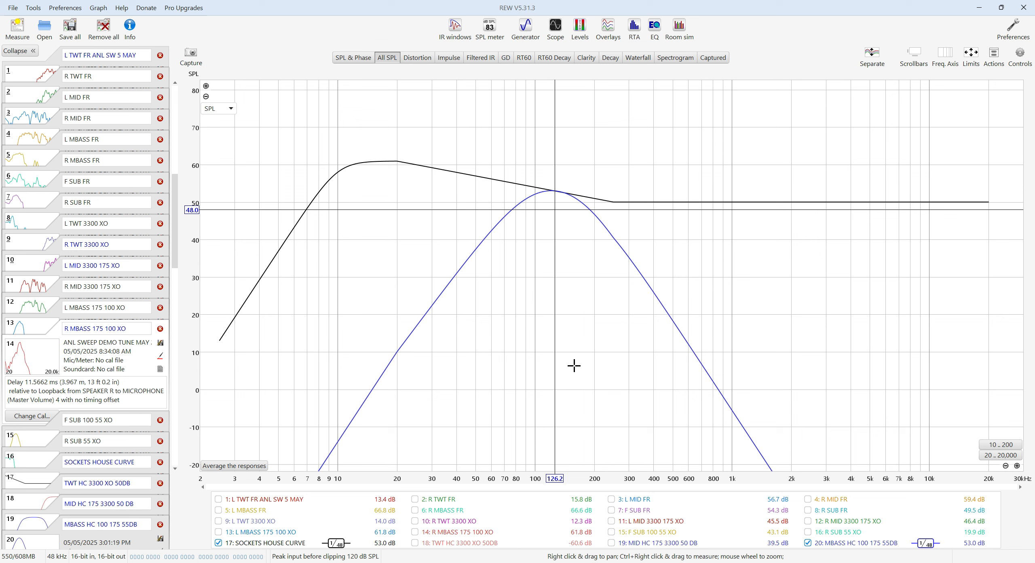
pyautogui.click(478, 531)
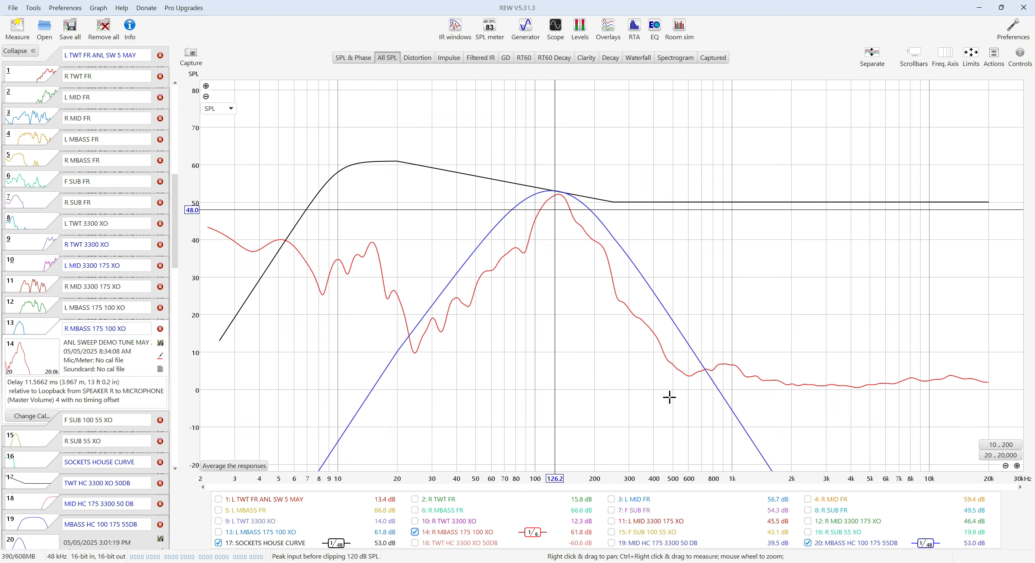
pyautogui.click(467, 538)
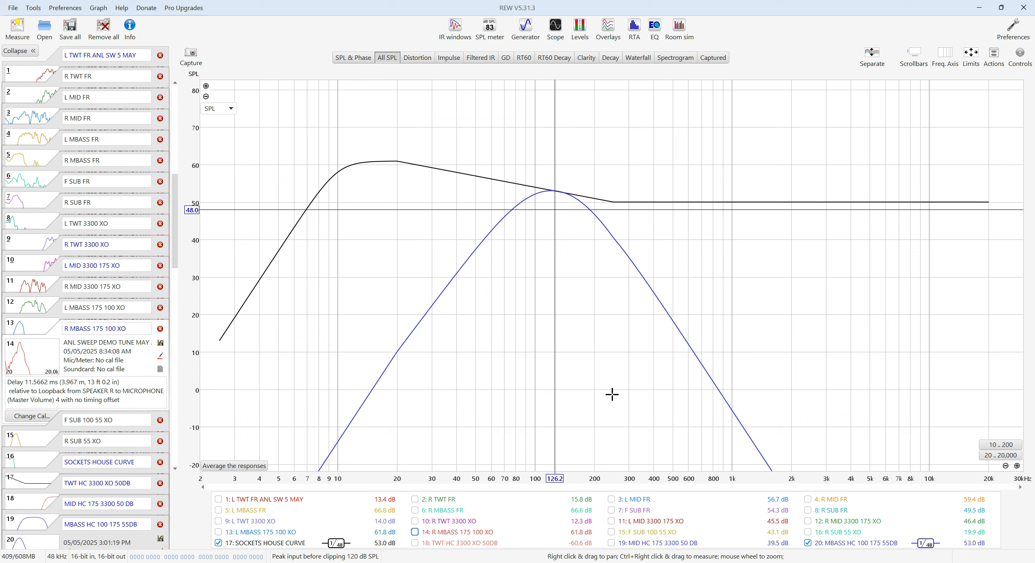
# Clear the overlay selections, keeping SOCKETS HOUSE CURVE, and show the F SUB 100 55 XO trace
pyautogui.rightClick(526, 515)
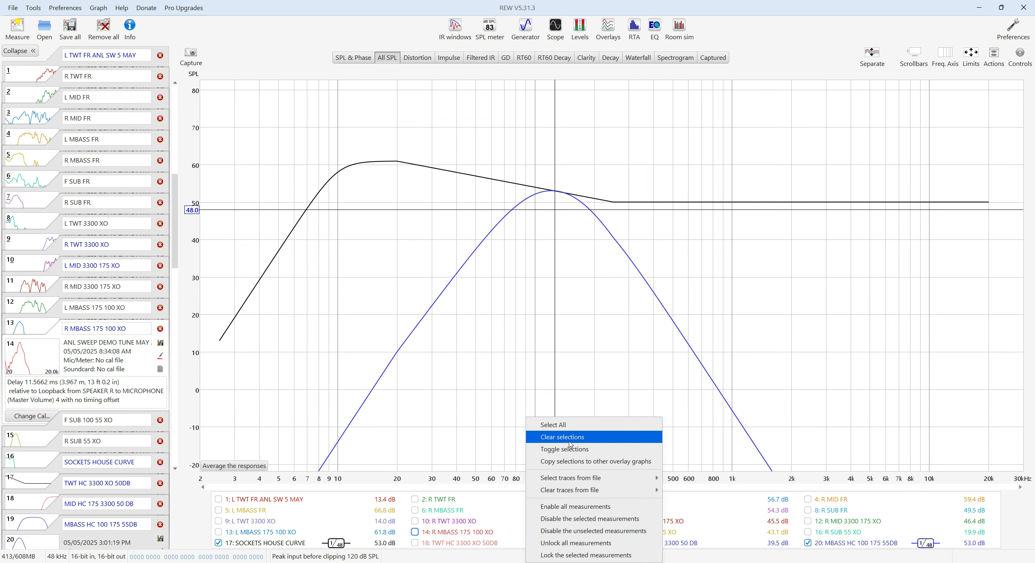
pyautogui.click(568, 440)
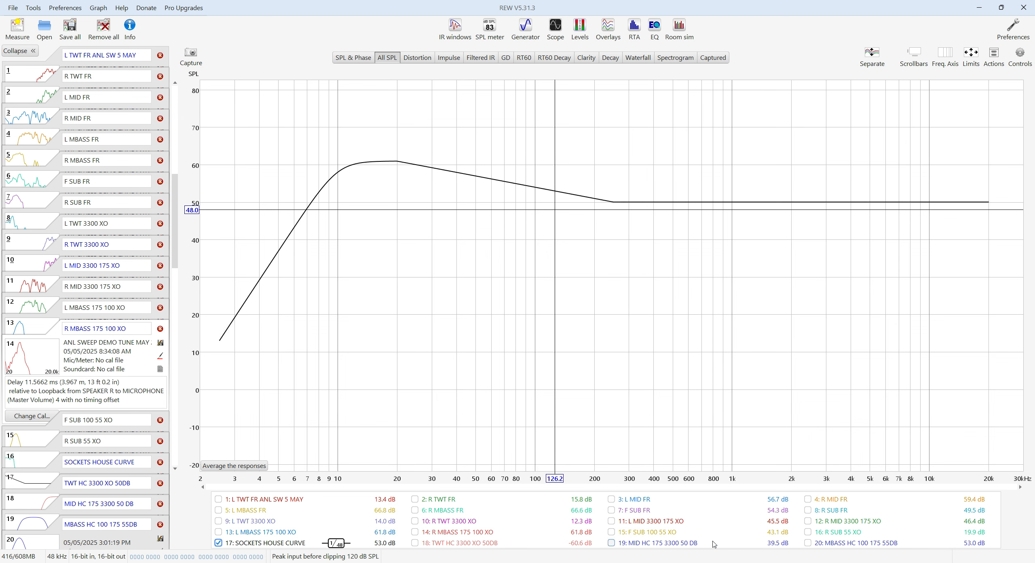
pyautogui.click(611, 531)
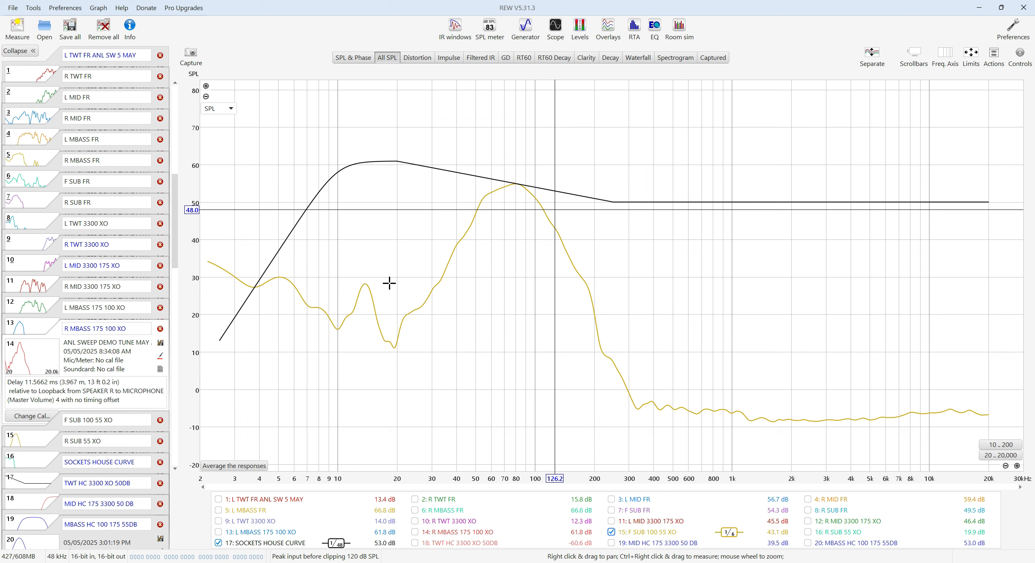
# In the EQ window for F SUB 100 55 XO, add a room curve with LF rise start 250 Hz, slope 3.0, HF fall slope 0.0 and target level 50 dB
pyautogui.click(56, 428)
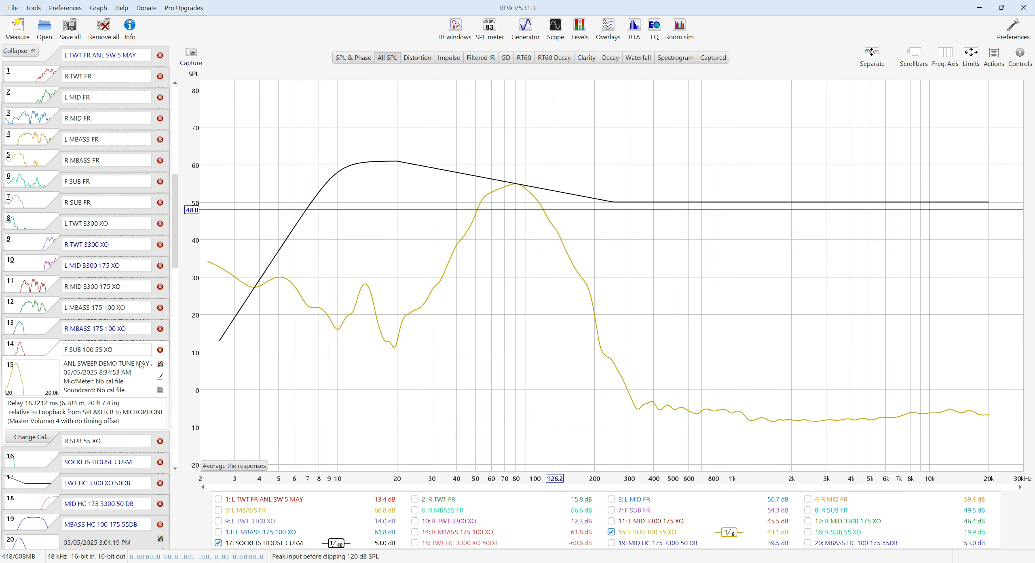
pyautogui.click(654, 29)
pyautogui.click(934, 81)
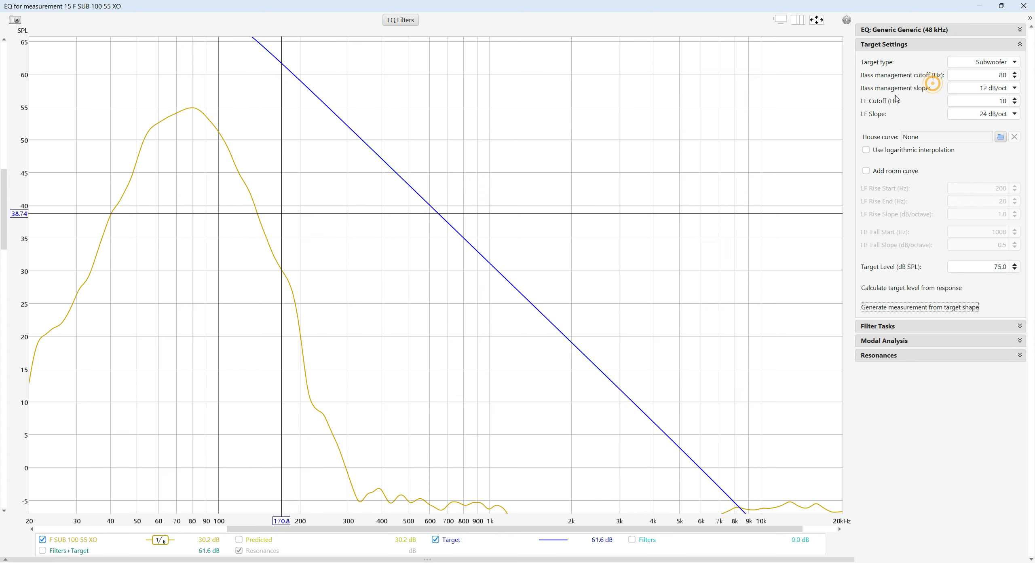
pyautogui.click(866, 171)
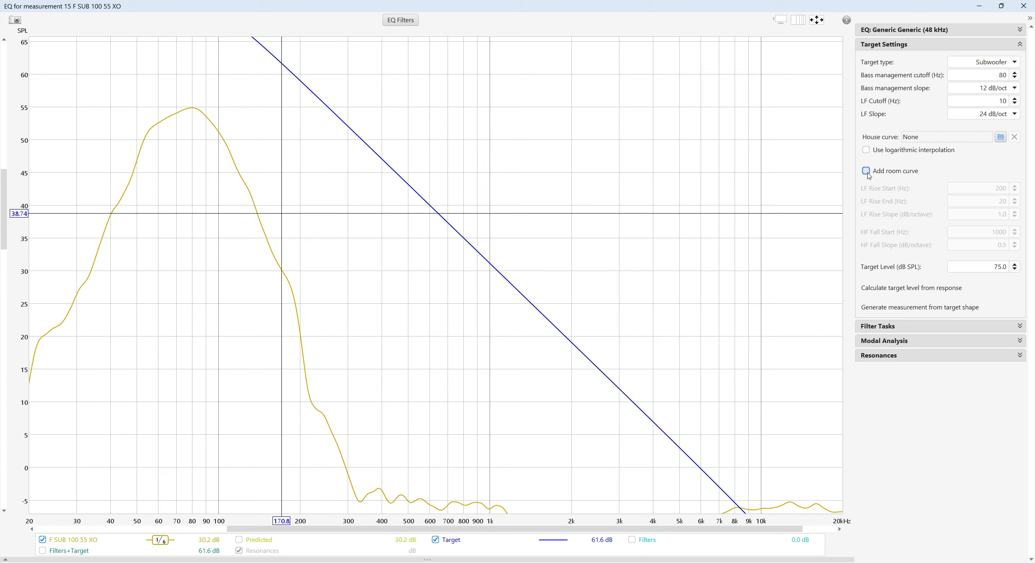
pyautogui.doubleClick(985, 188)
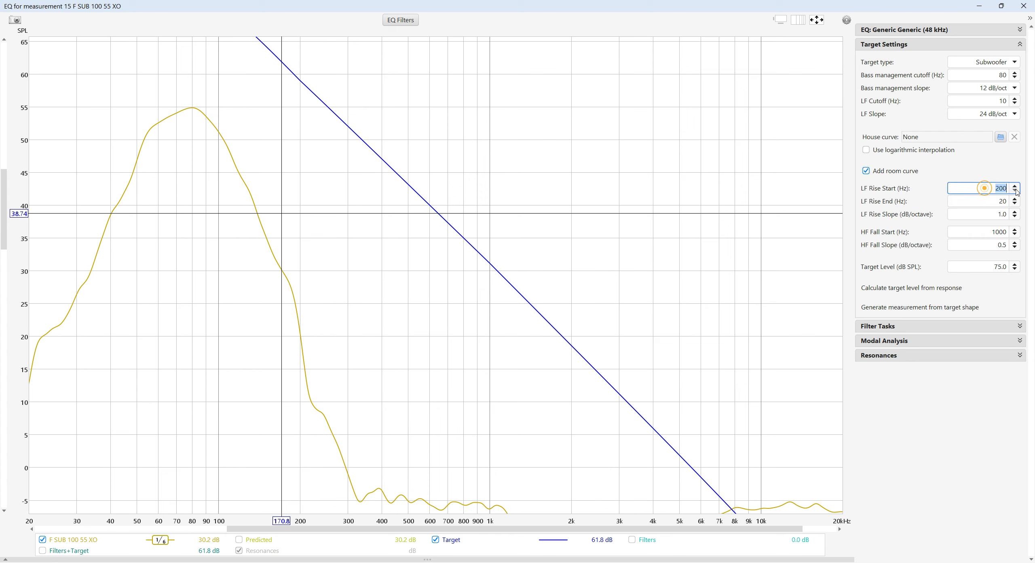
pyautogui.write('250')
pyautogui.doubleClick(995, 214)
pyautogui.write('3')
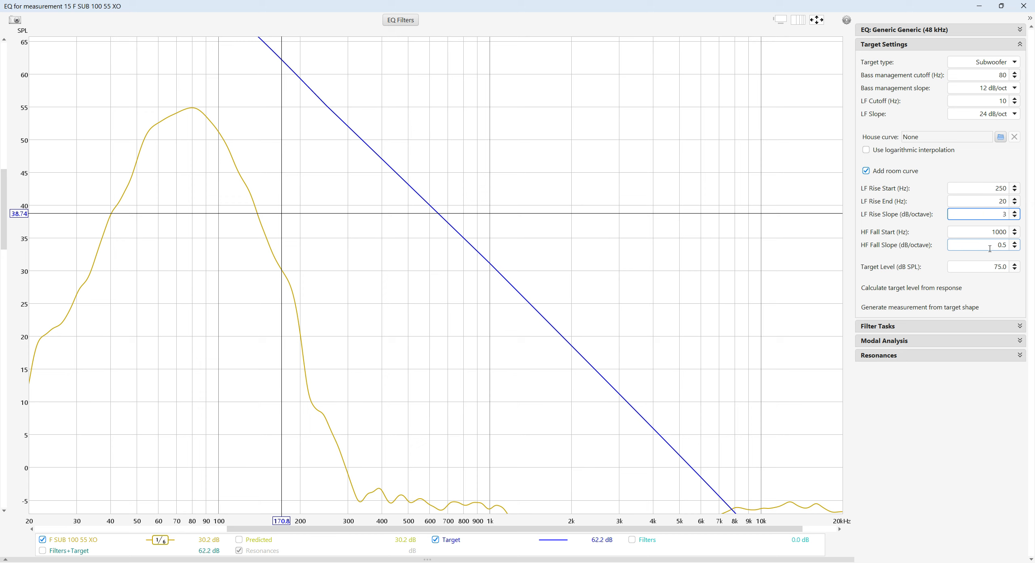
pyautogui.doubleClick(987, 245)
pyautogui.write('0')
pyautogui.doubleClick(998, 267)
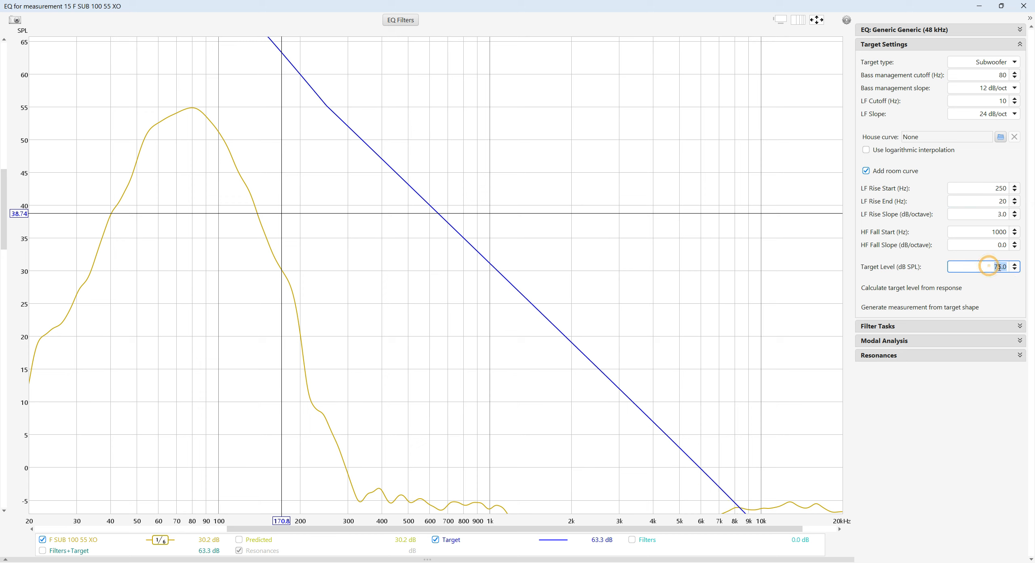
pyautogui.write('50')
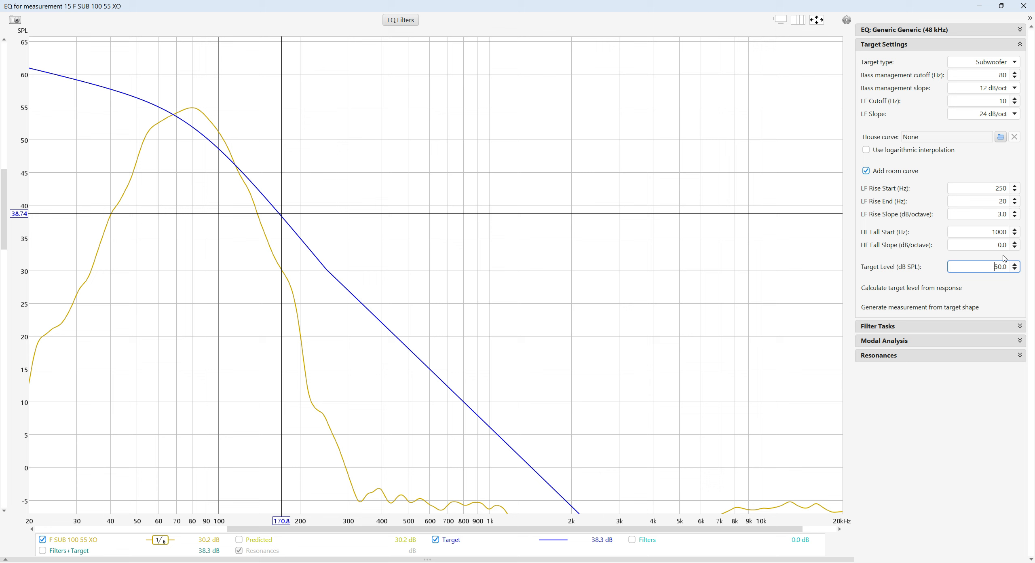
# Set the target type to Speaker driver with a 55 Hz high-pass and 100 Hz low-pass cutoff, and generate a measurement from the target shape
pyautogui.click(1014, 64)
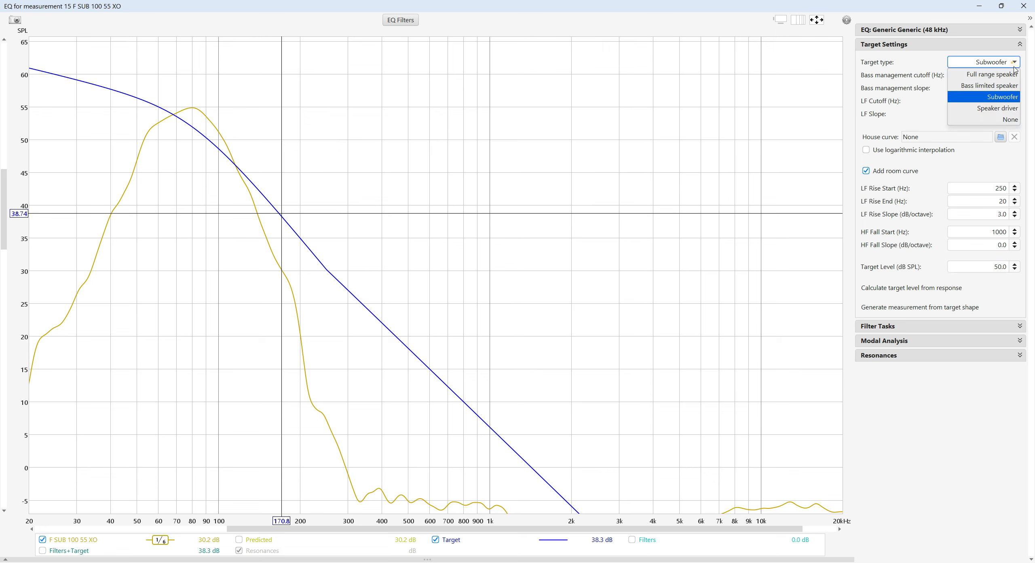
pyautogui.click(997, 108)
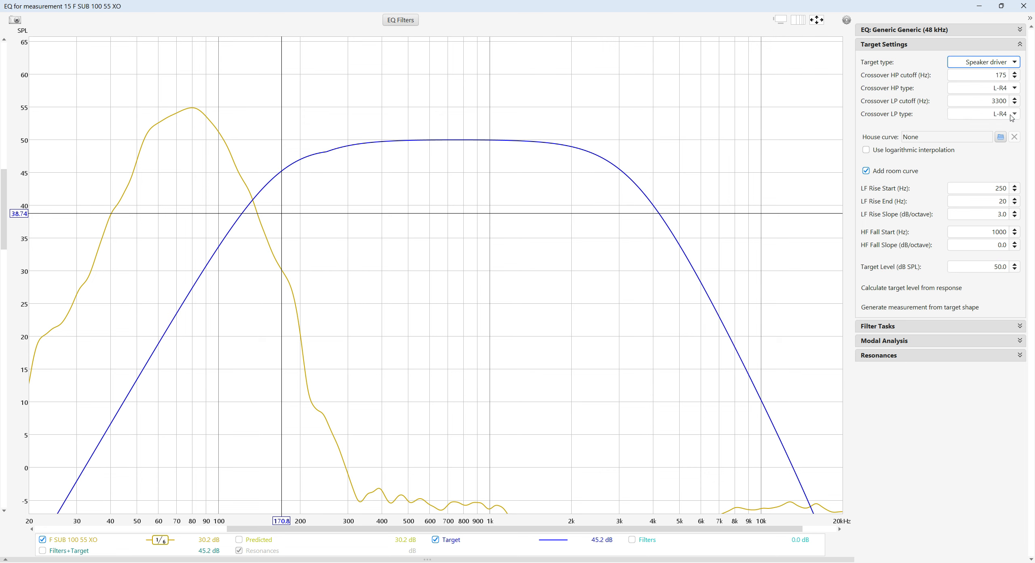
pyautogui.doubleClick(983, 75)
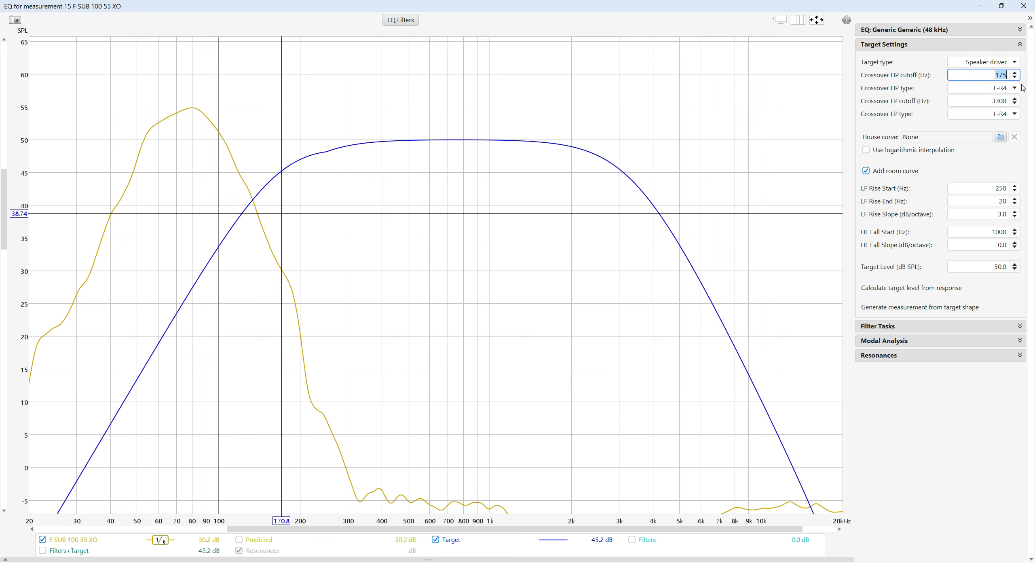
pyautogui.write('55')
pyautogui.doubleClick(991, 100)
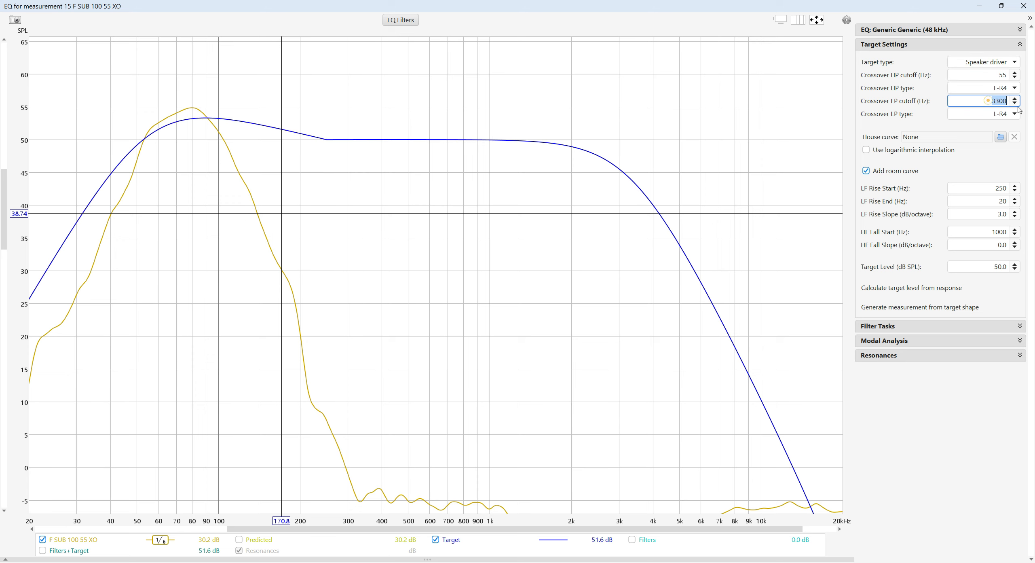
pyautogui.write('100')
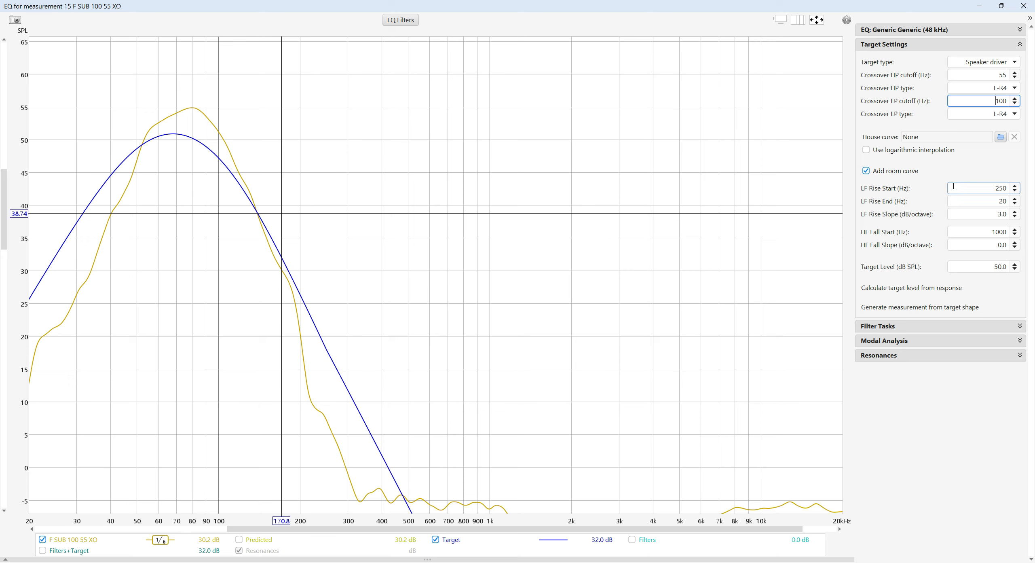
pyautogui.click(912, 307)
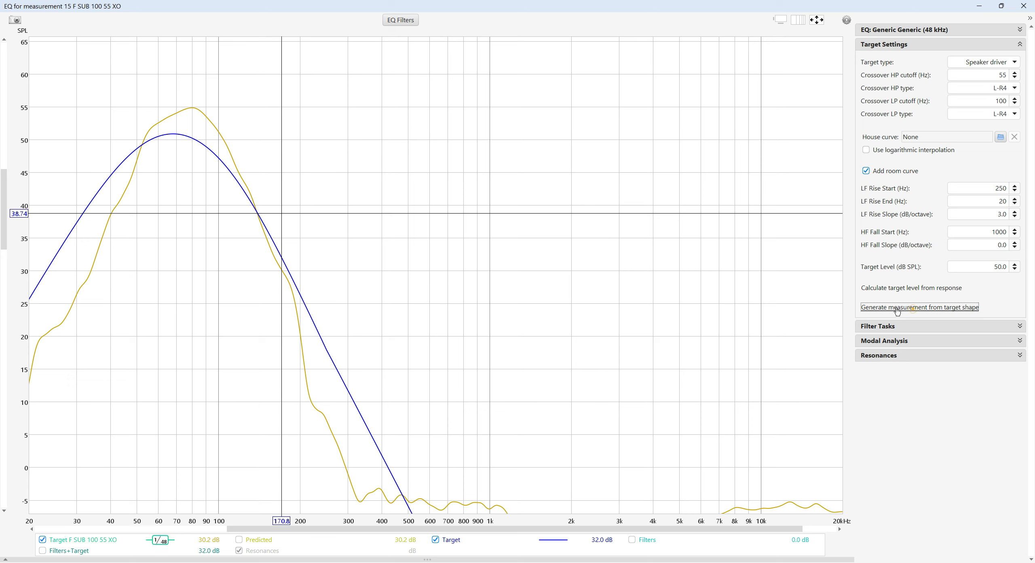
pyautogui.click(1024, 6)
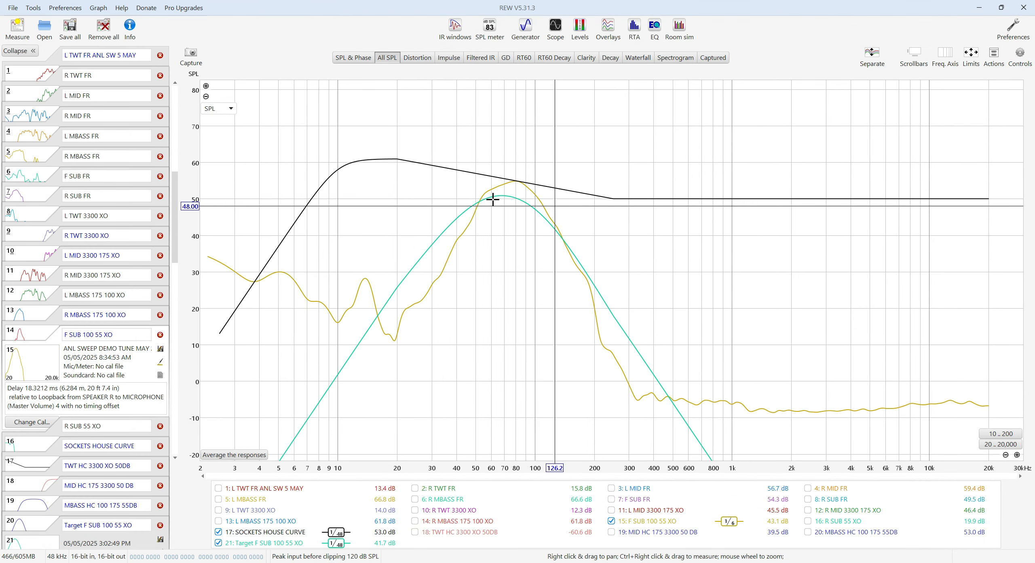
# Hide the F SUB 100 55 XO trace and compare the sub target's peak level with the house curve near 69 Hz
pyautogui.click(639, 524)
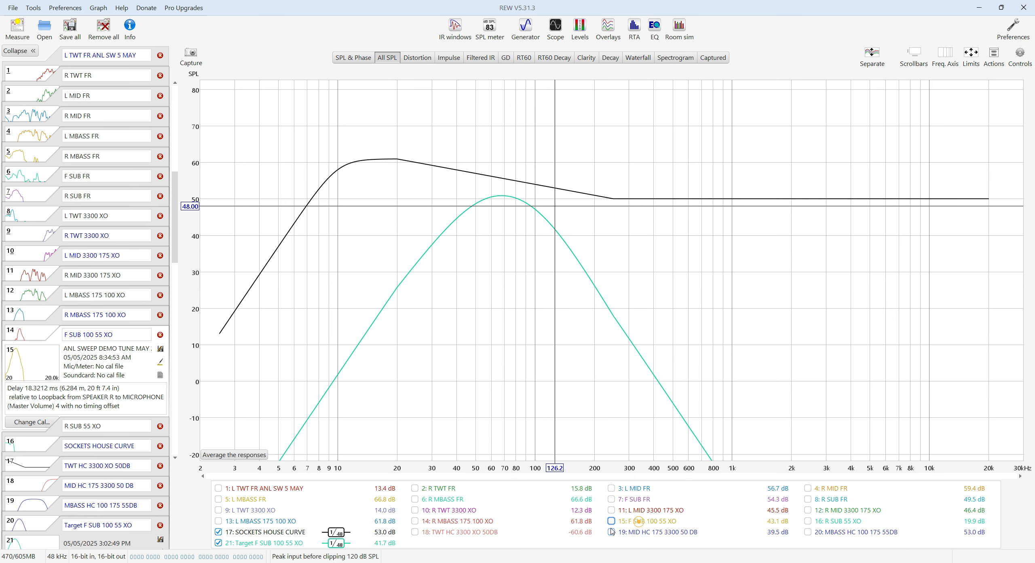
pyautogui.click(503, 195)
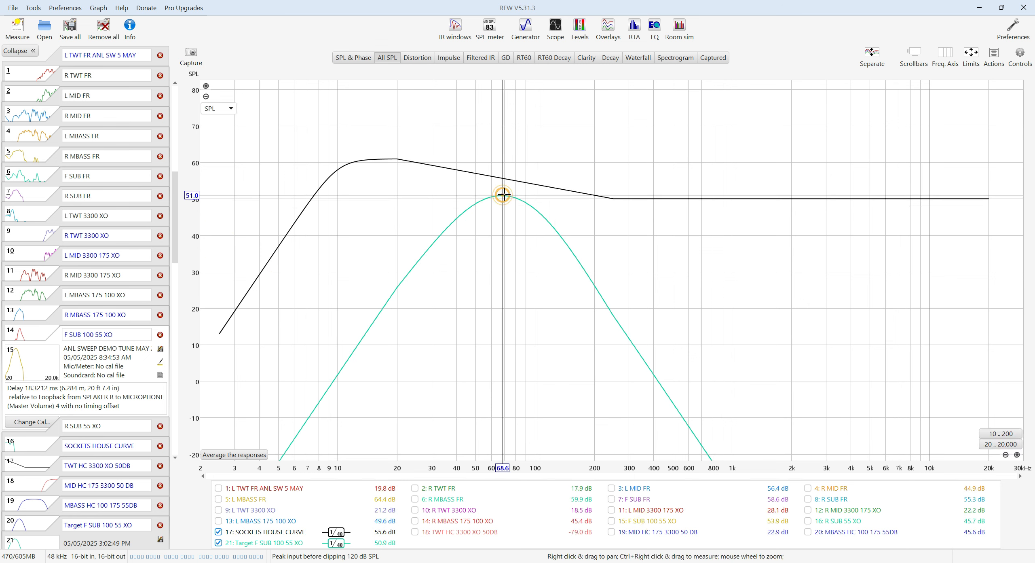
pyautogui.click(502, 178)
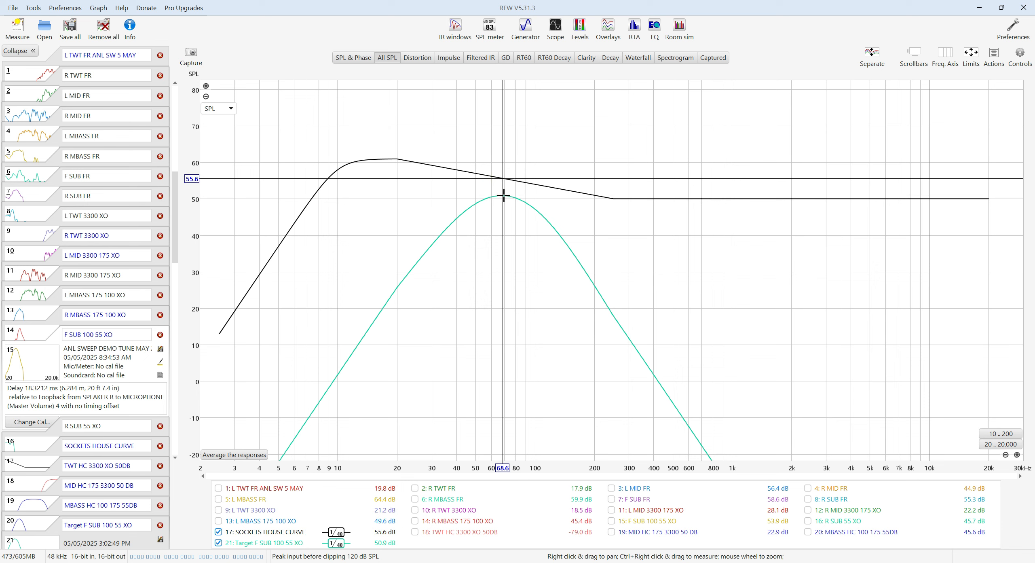
pyautogui.click(504, 196)
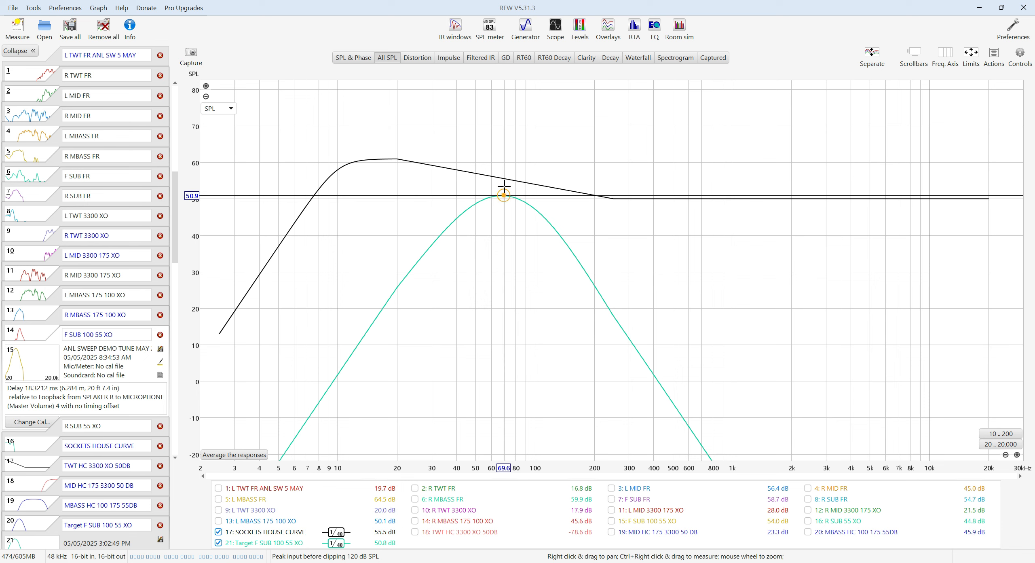
# Name the new front sub target measurement F SUB HC 55 100 50DB
pyautogui.click(993, 58)
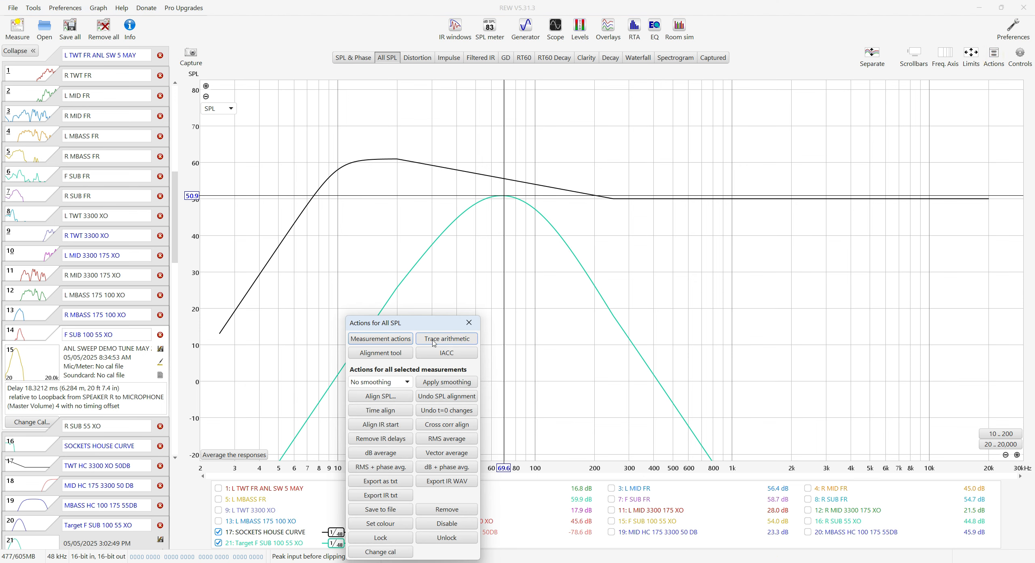
pyautogui.click(469, 323)
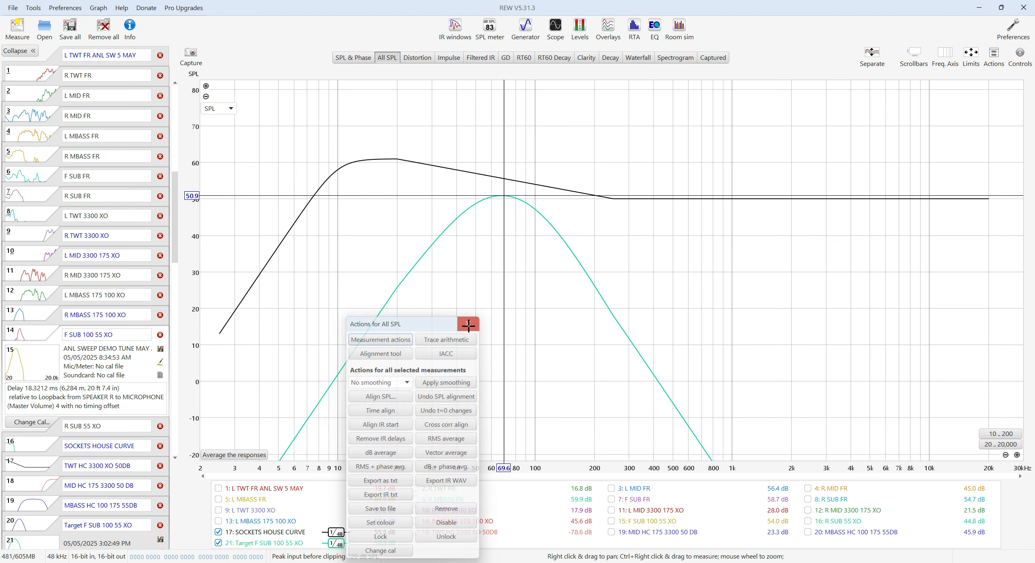
pyautogui.tripleClick(118, 526)
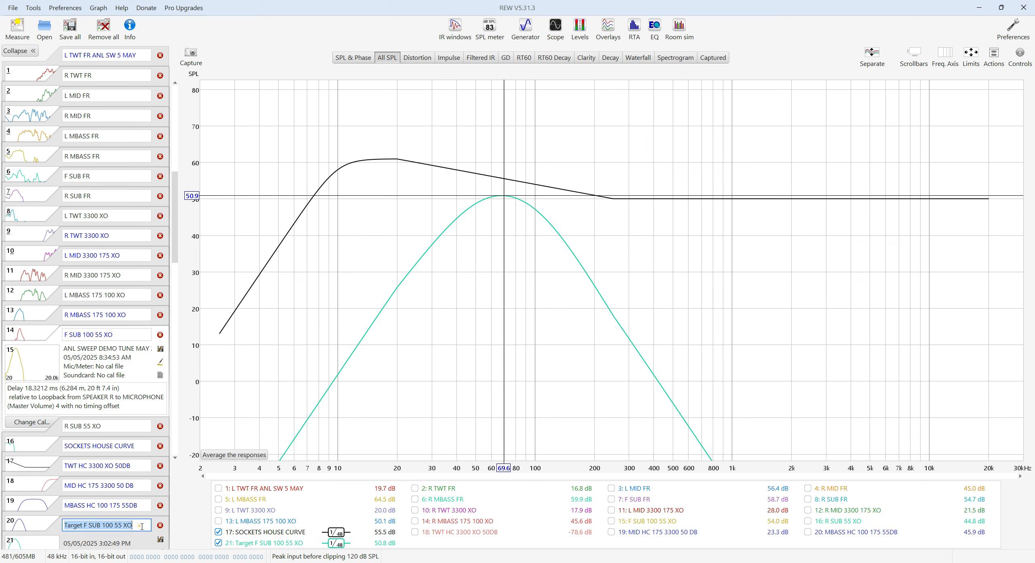
pyautogui.write('F')
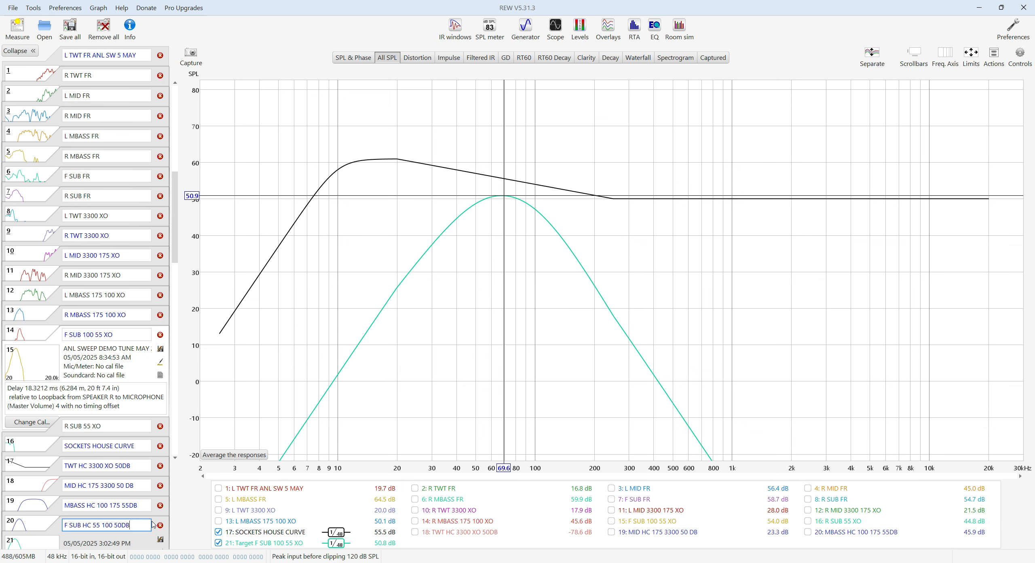
pyautogui.press('Return')
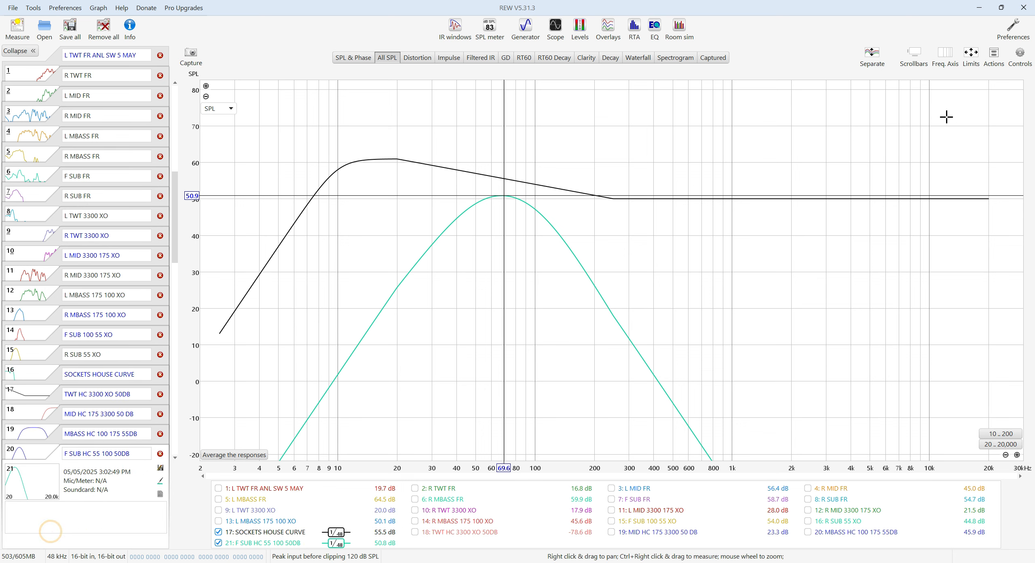
# Apply an SPL offset of 4.5 dB to F SUB HC 55 100 50DB to bring its peak up to the house curve
pyautogui.click(994, 56)
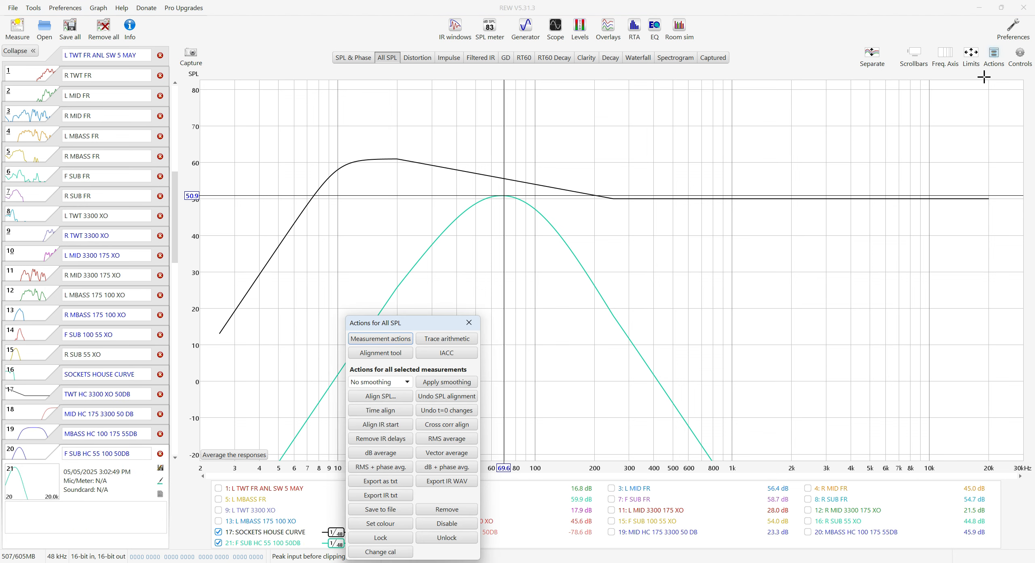
pyautogui.click(381, 339)
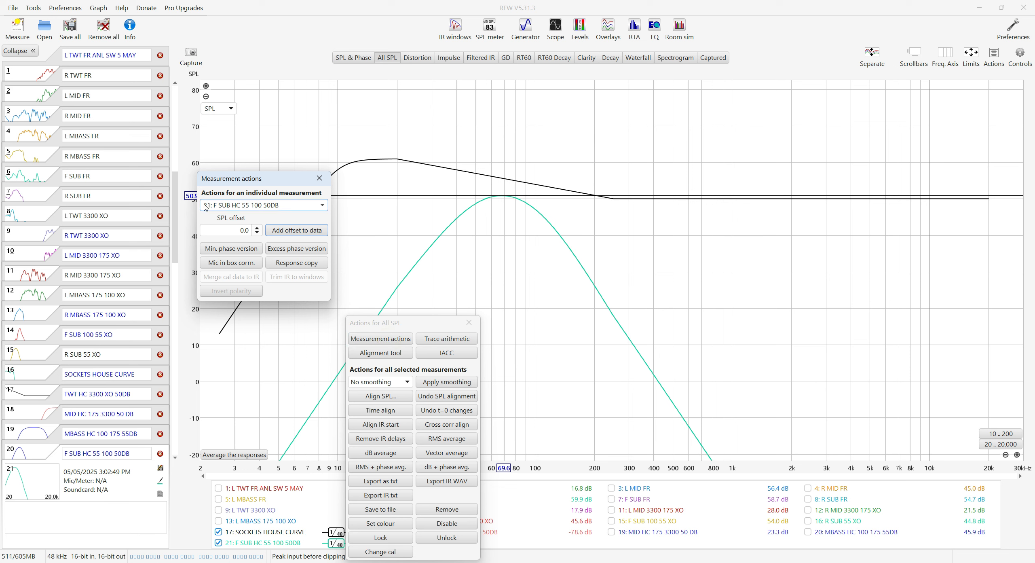
pyautogui.click(261, 228)
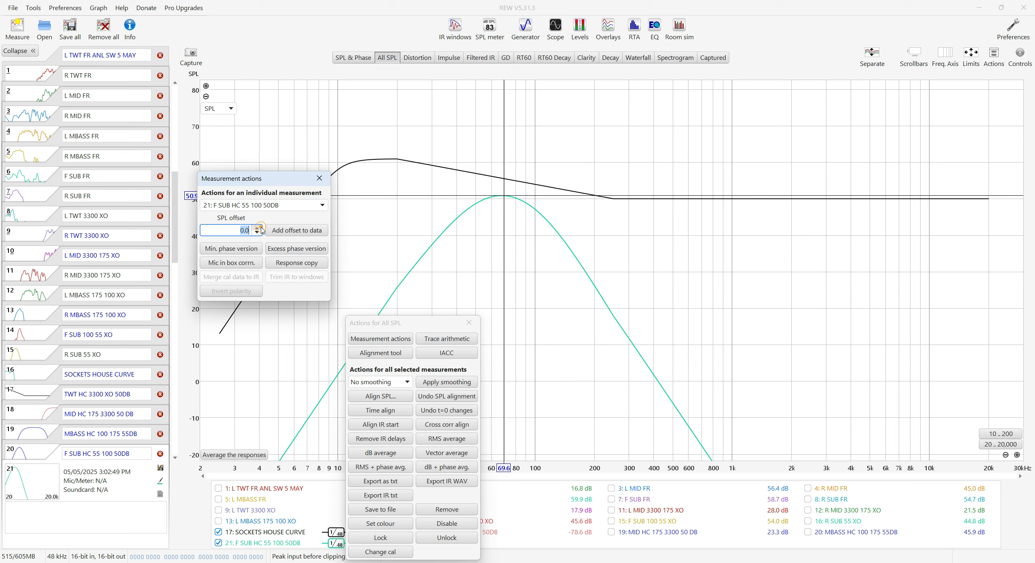
pyautogui.click(261, 228)
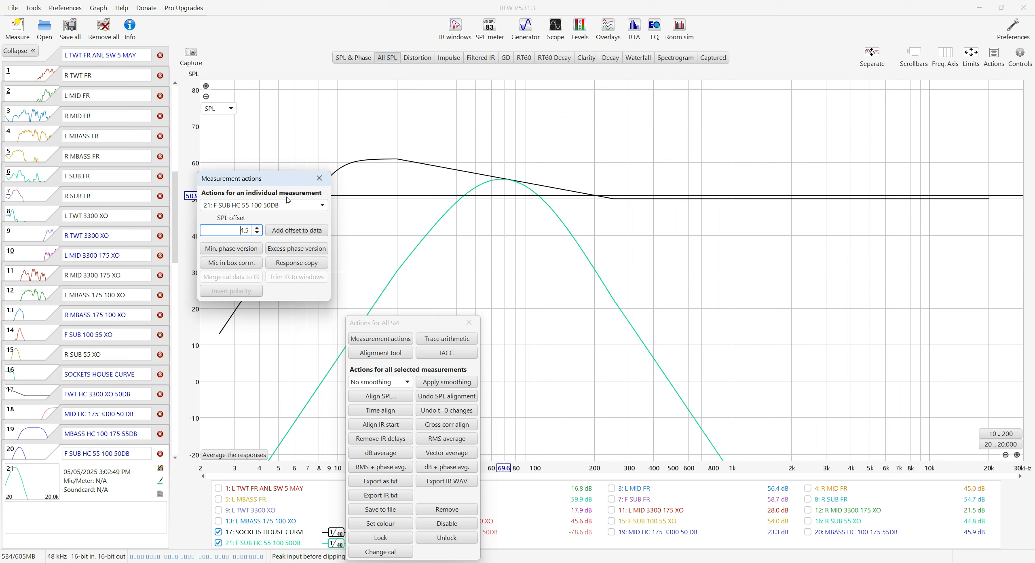
pyautogui.click(469, 322)
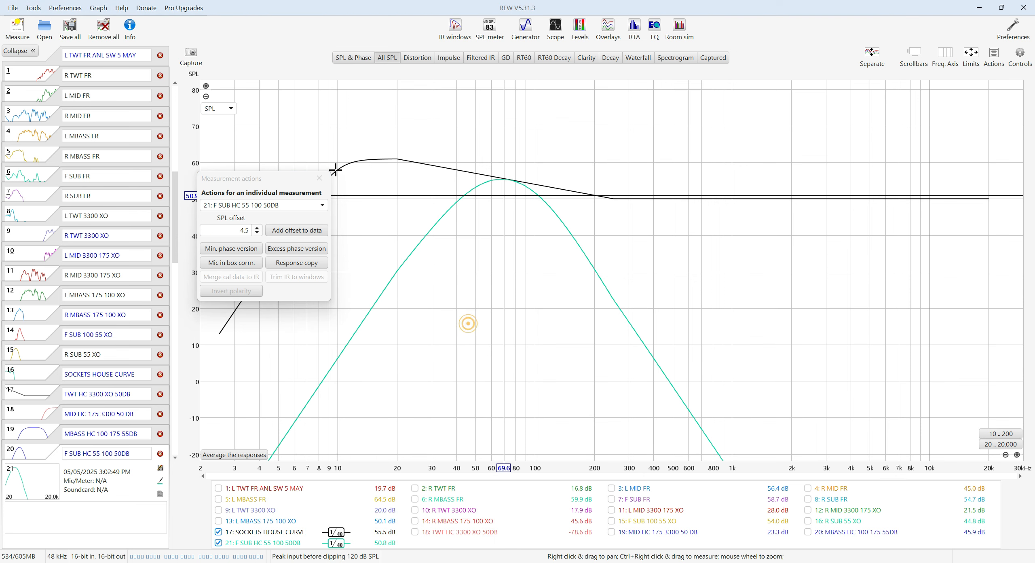
pyautogui.click(323, 178)
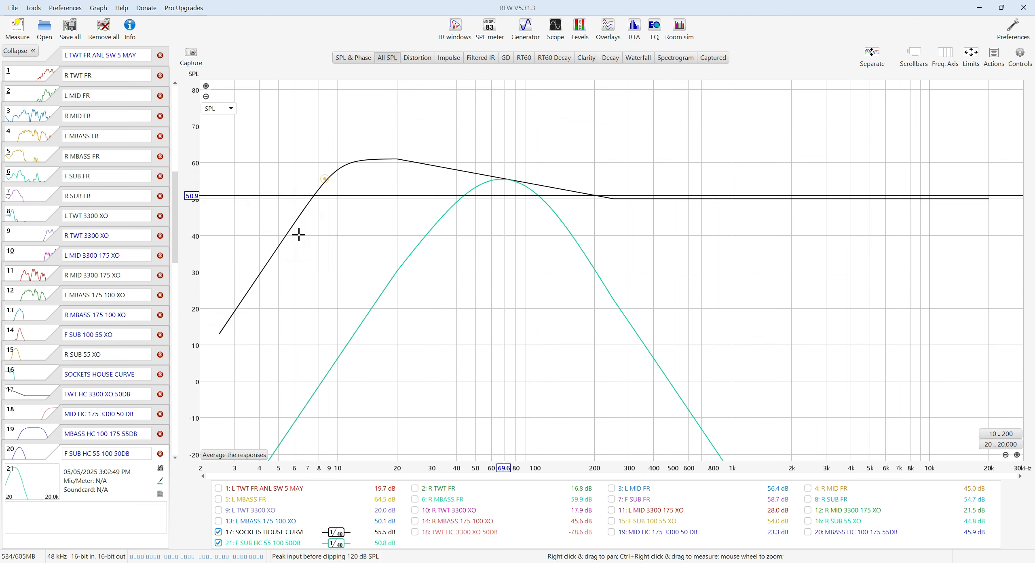
# Set the target level of F SUB 100 55 XO to 54.5 dB and generate a measurement from its target shape
pyautogui.click(57, 348)
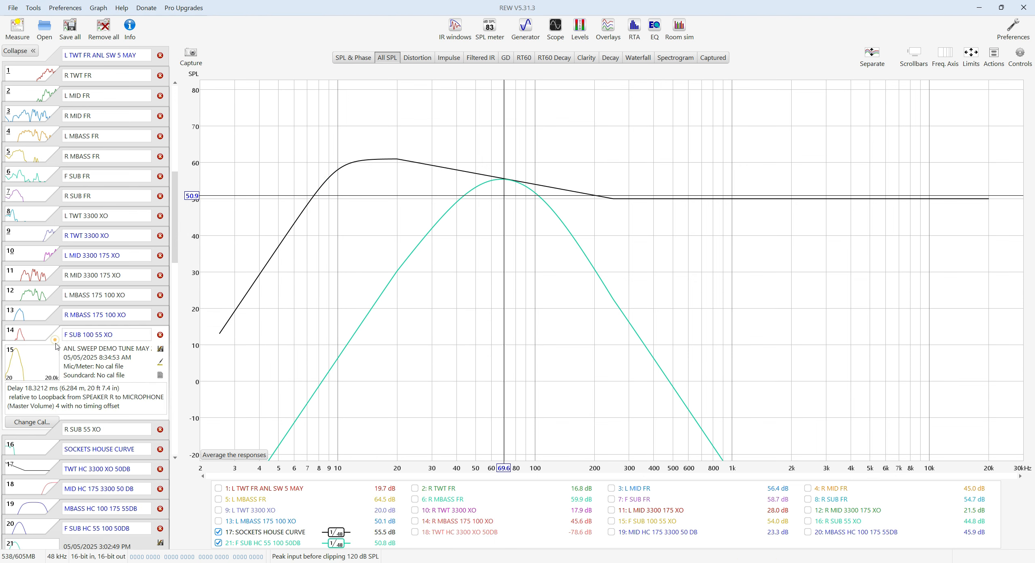
pyautogui.click(655, 27)
pyautogui.moveTo(922, 343); pyautogui.dragTo(948, 346)
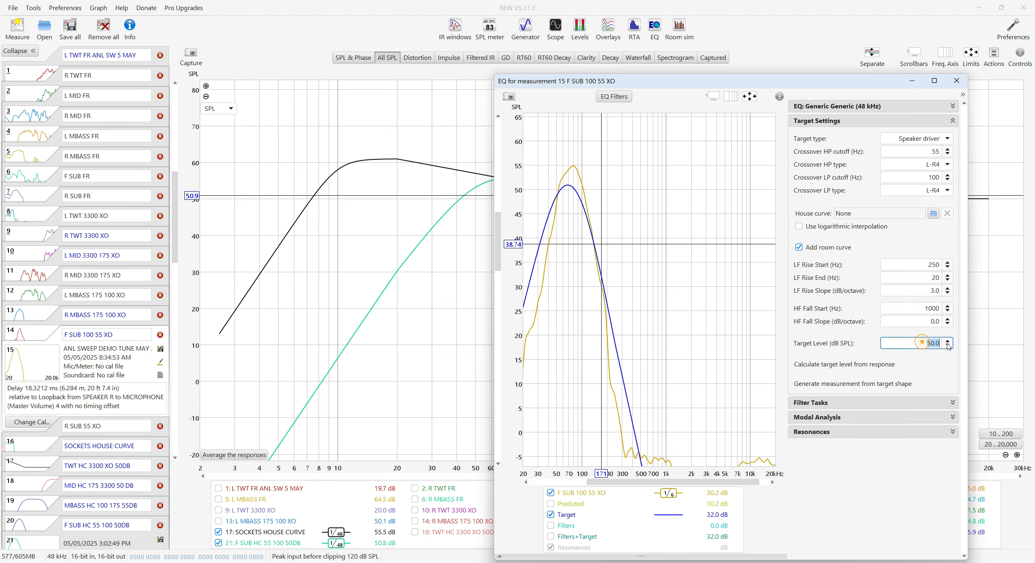
pyautogui.write('54')
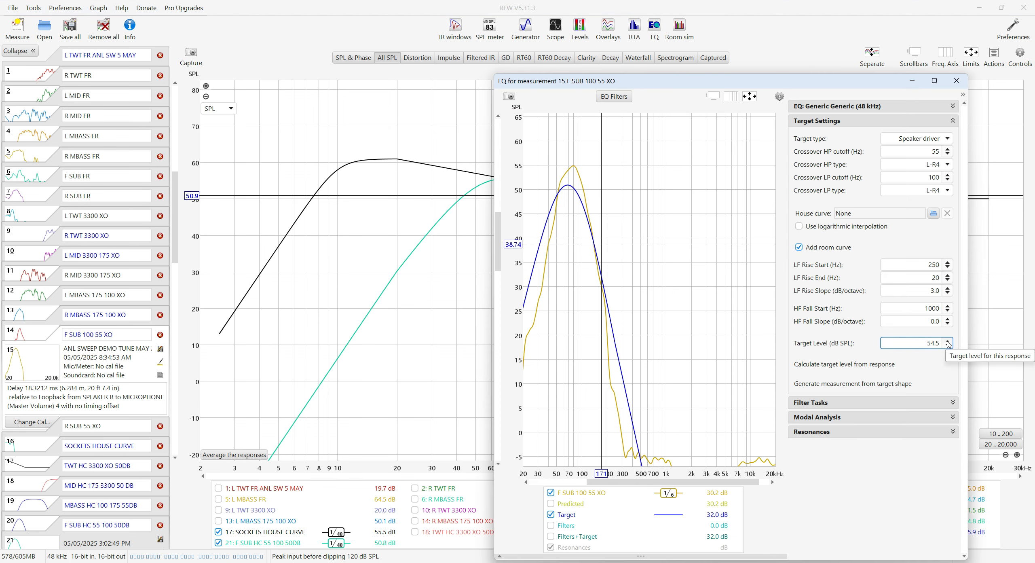
pyautogui.press('Return')
pyautogui.click(877, 383)
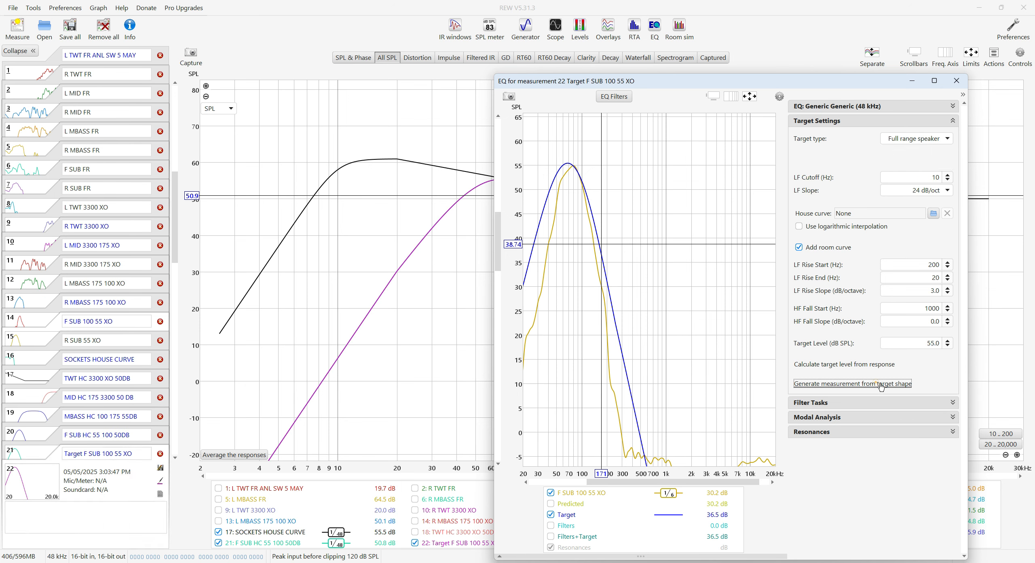
pyautogui.click(963, 83)
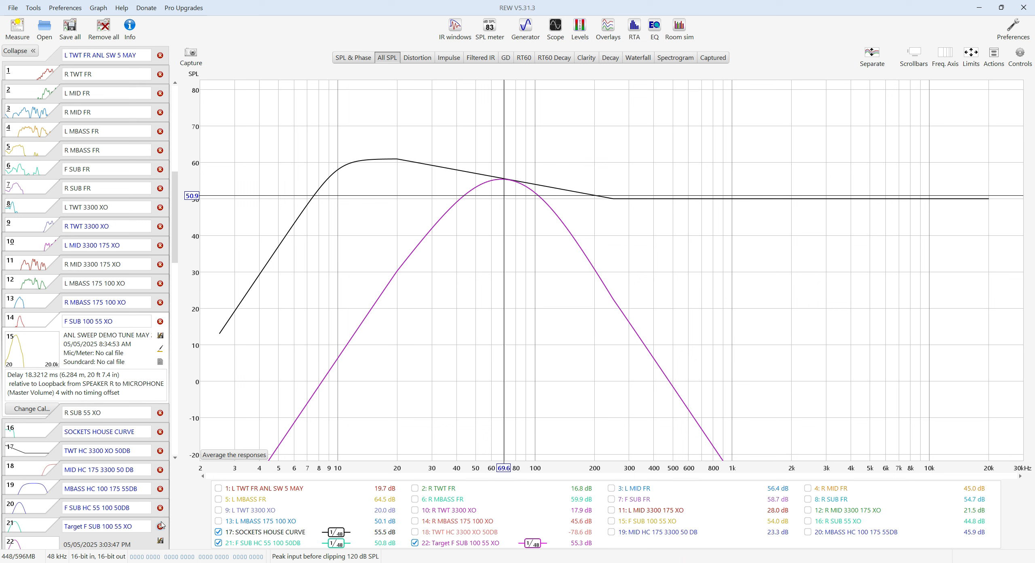
# Rename the generated front sub target F SUB HC 55 100 54.5DB and delete the offset F SUB HC 55 100 50DB measurement
pyautogui.click(116, 526)
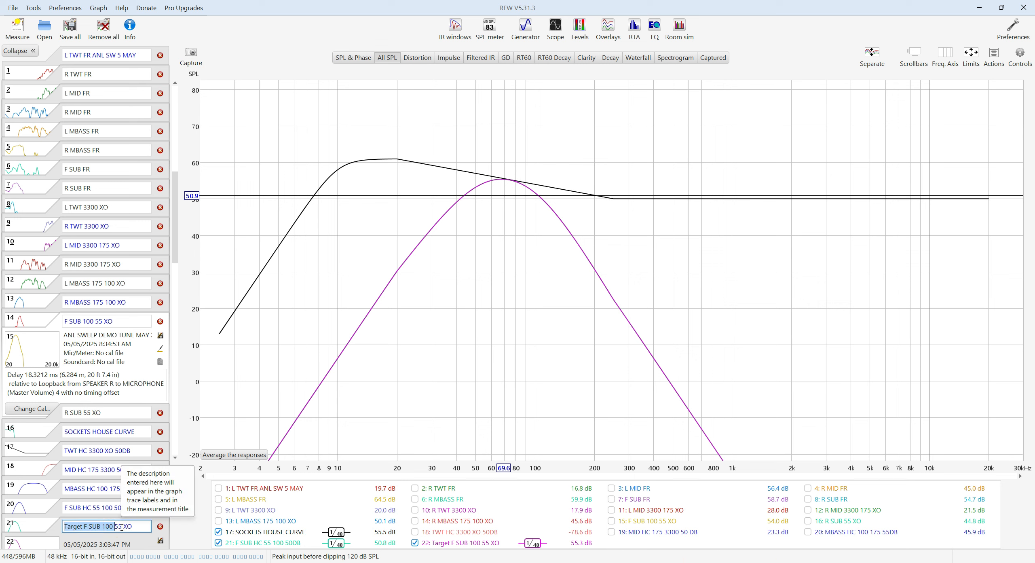
pyautogui.press('Delete')
pyautogui.press('Delete')
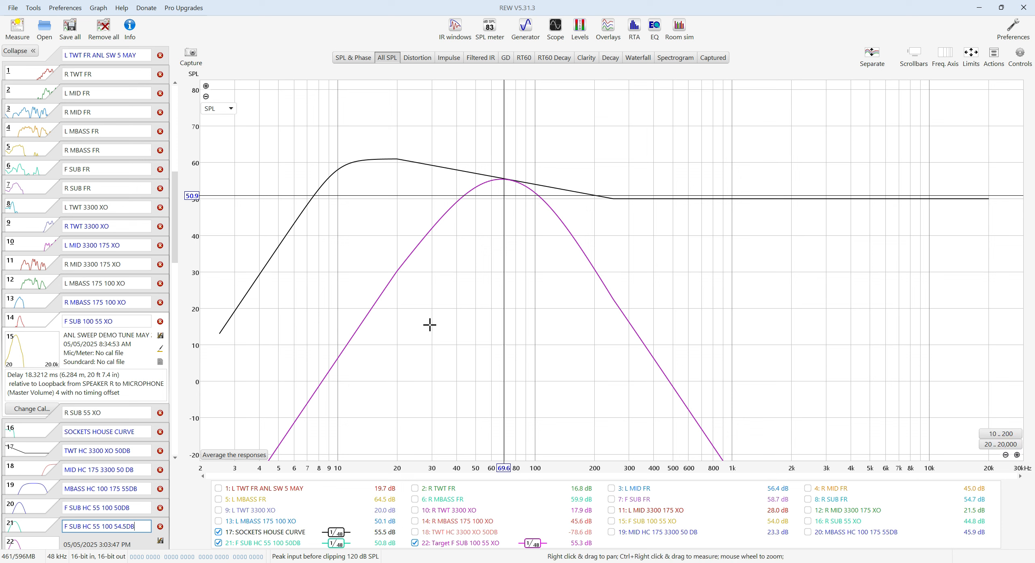
pyautogui.click(163, 511)
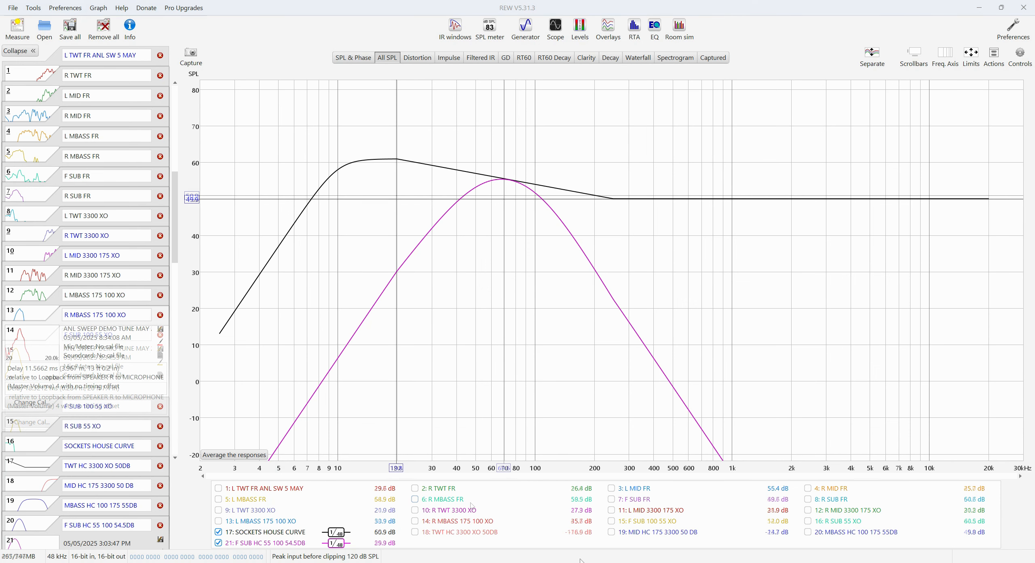
# Clear the displayed traces and show only SOCKETS HOUSE CURVE and R SUB 55 XO on the All SPL graph
pyautogui.rightClick(528, 515)
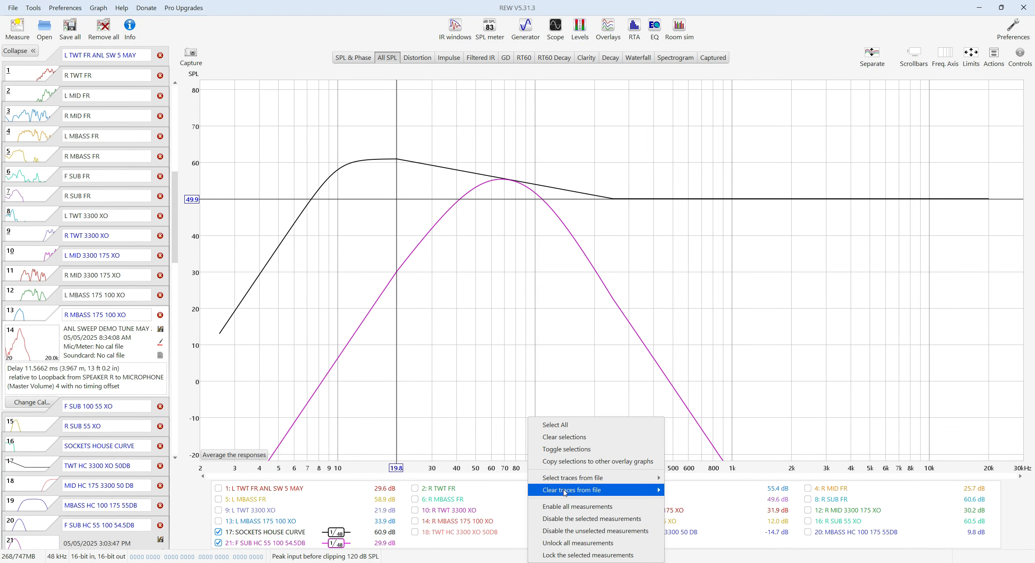
pyautogui.click(563, 449)
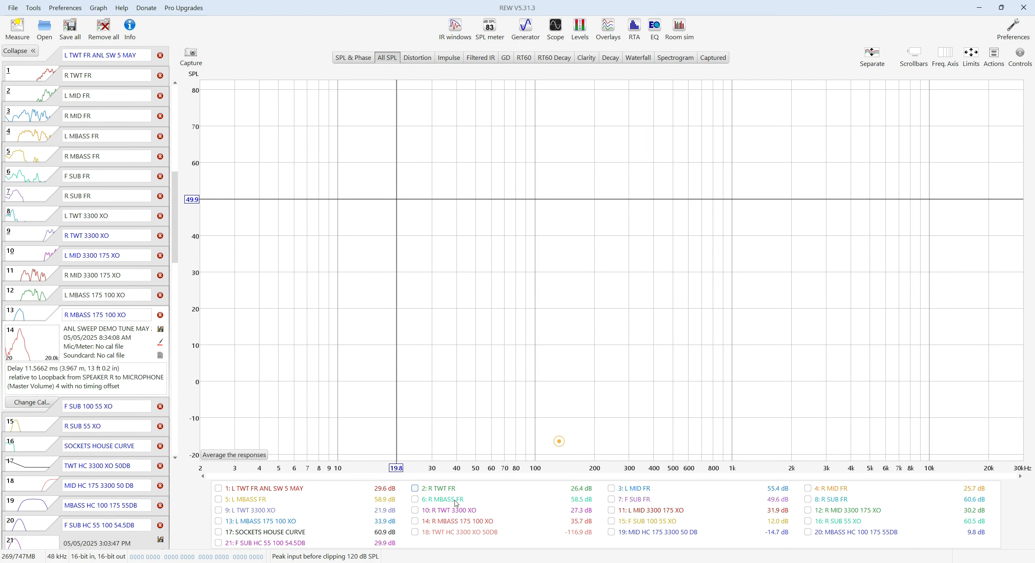
pyautogui.click(258, 532)
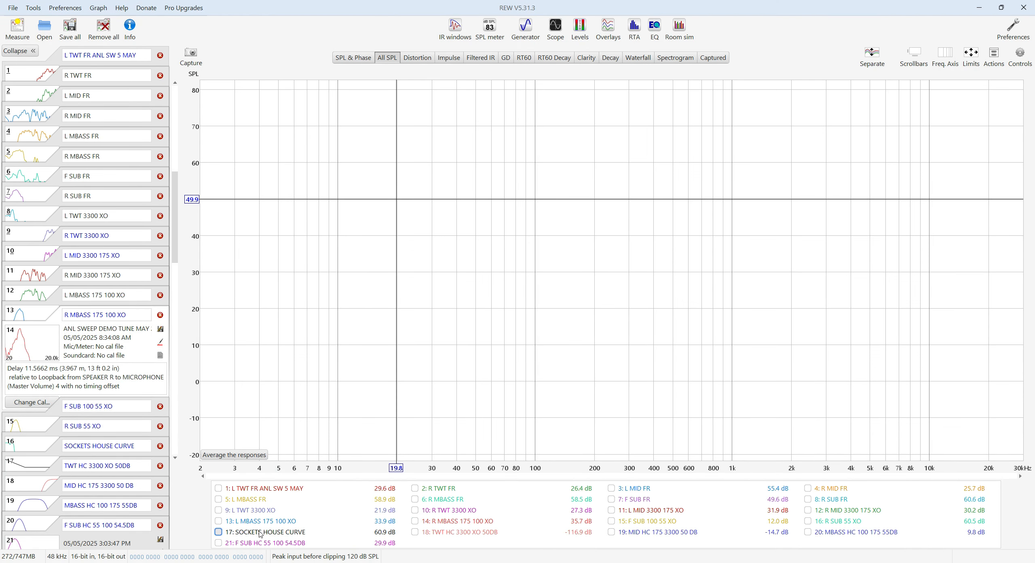
pyautogui.click(834, 521)
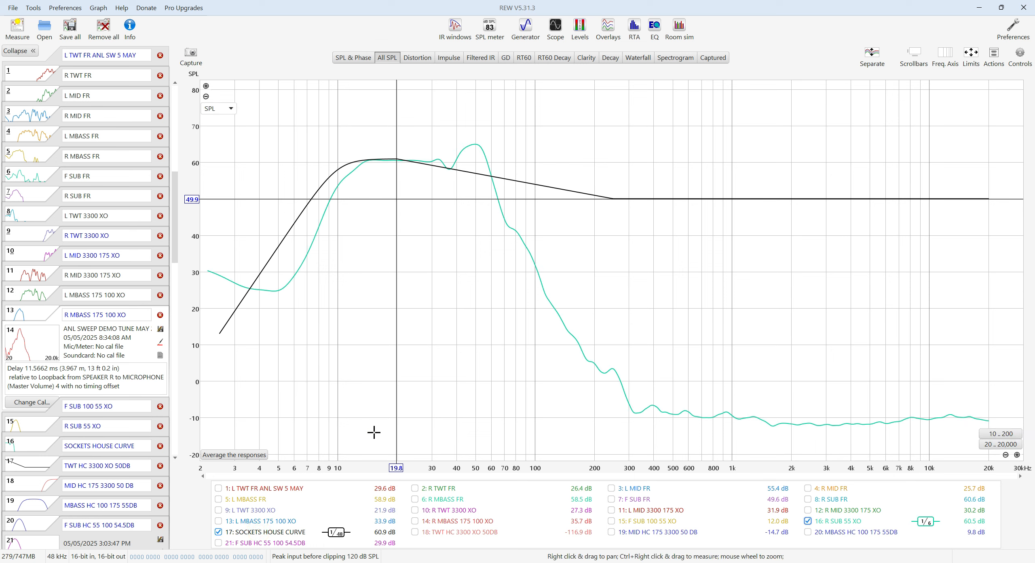
# Add a room curve to the R SUB 55 XO EQ target with LF rise start 250 Hz, LF rise slope 3 dB/octave and HF fall slope 0
pyautogui.click(51, 438)
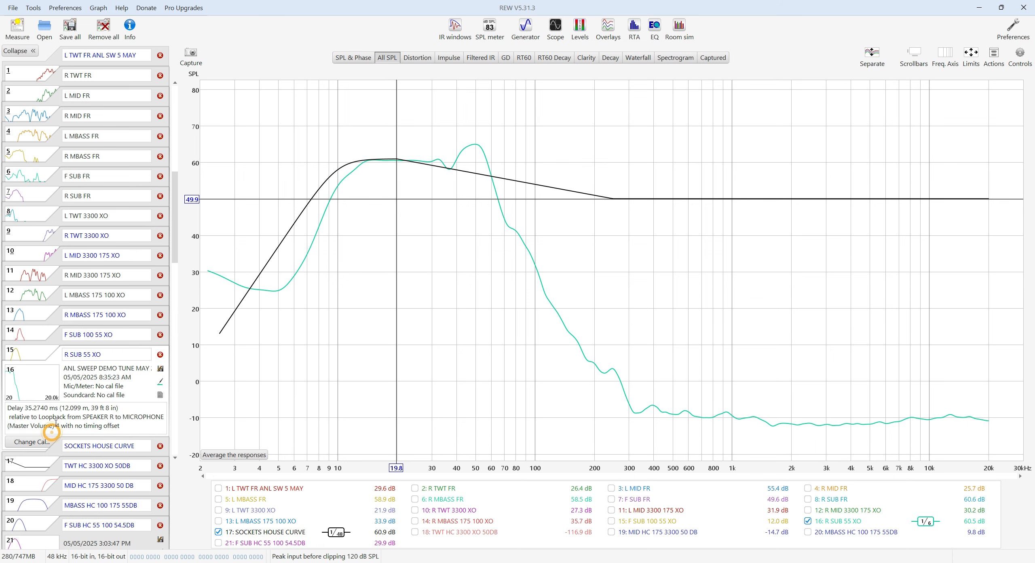
pyautogui.click(652, 33)
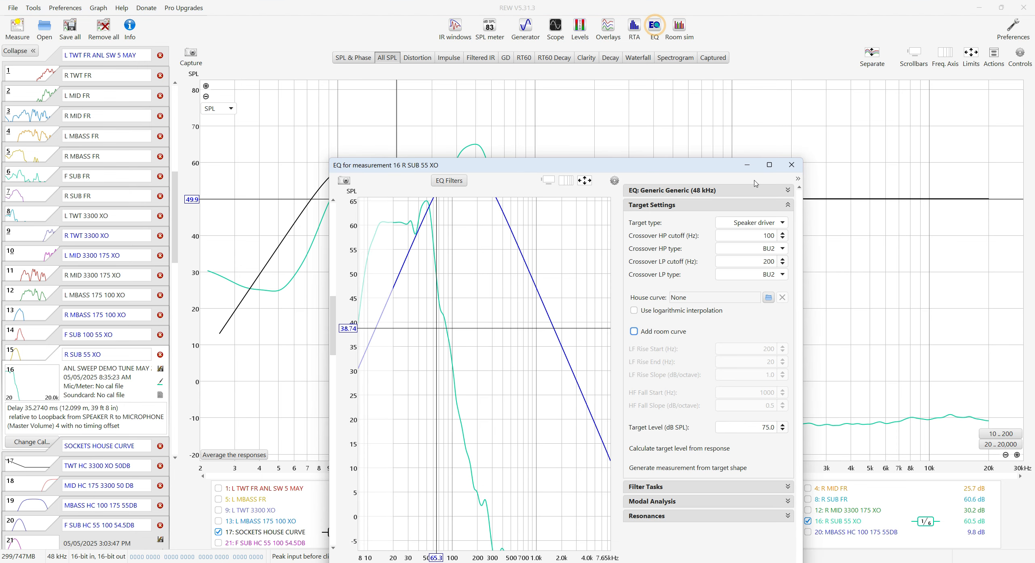
pyautogui.click(772, 161)
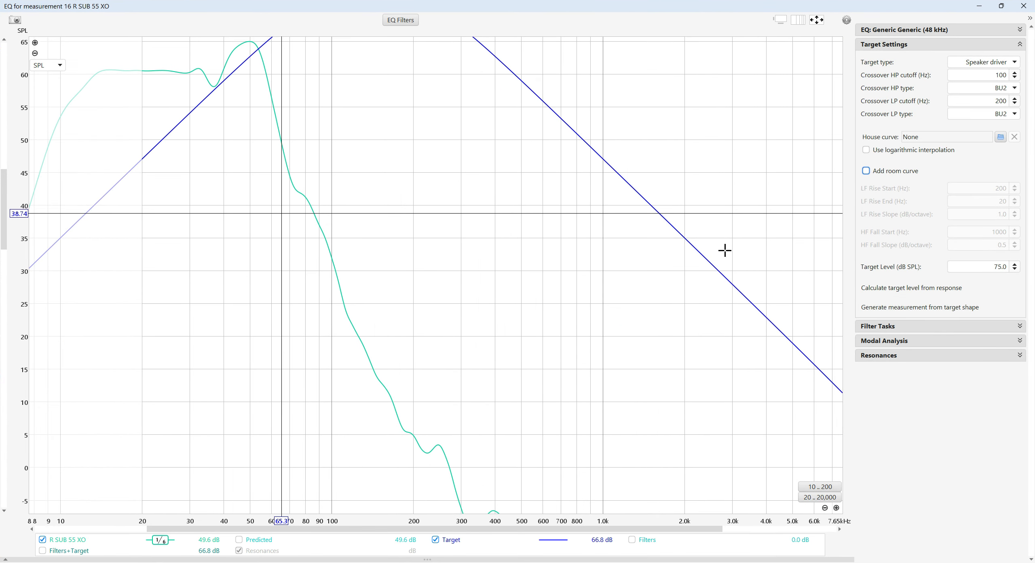
pyautogui.click(866, 171)
pyautogui.click(987, 188)
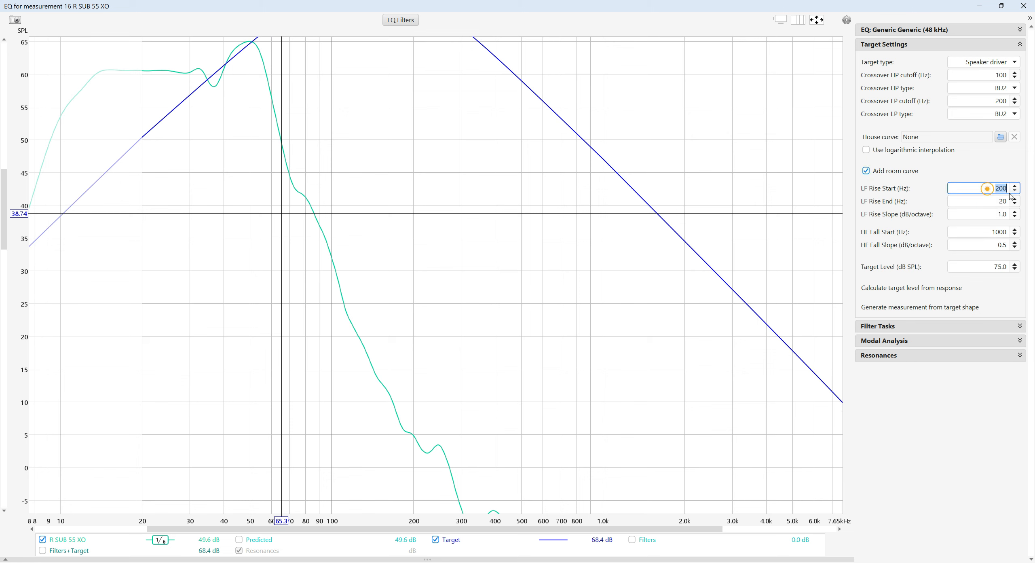
pyautogui.write('250')
pyautogui.click(986, 214)
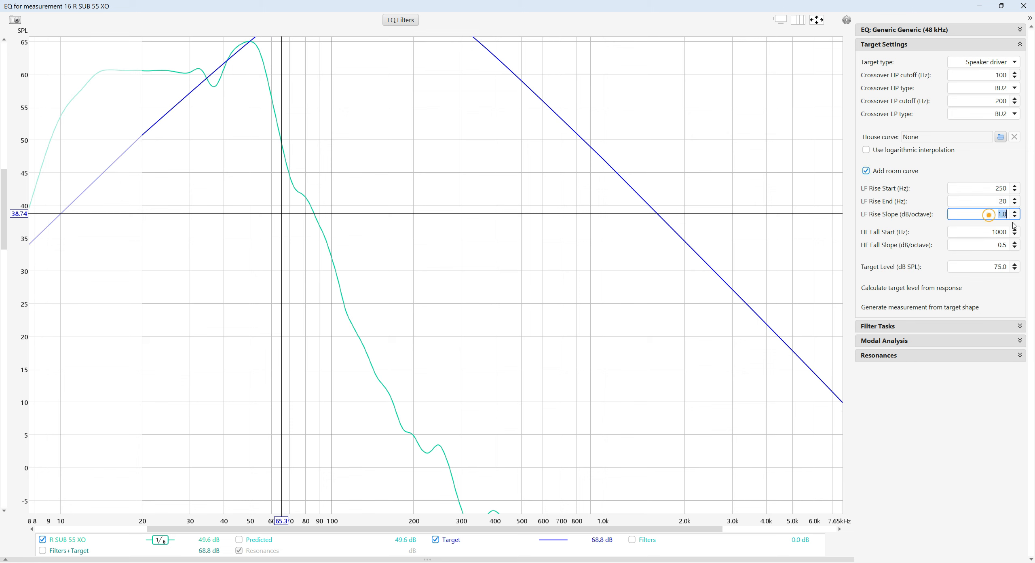
pyautogui.write('3')
pyautogui.click(991, 243)
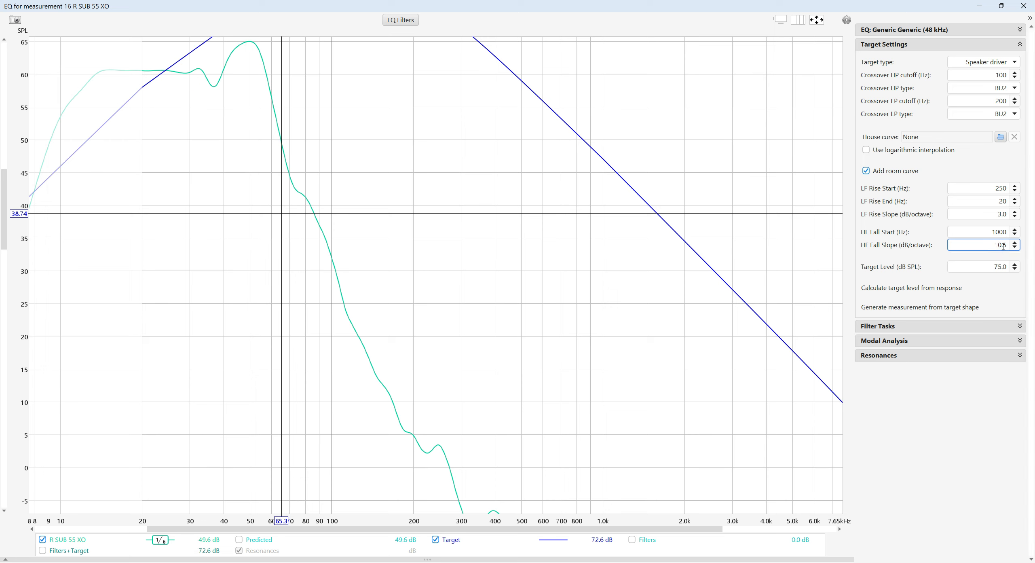
pyautogui.doubleClick(991, 242)
pyautogui.write('0')
# Set the rear sub's target level to 50 dB SPL
pyautogui.click(994, 266)
pyautogui.doubleClick(995, 266)
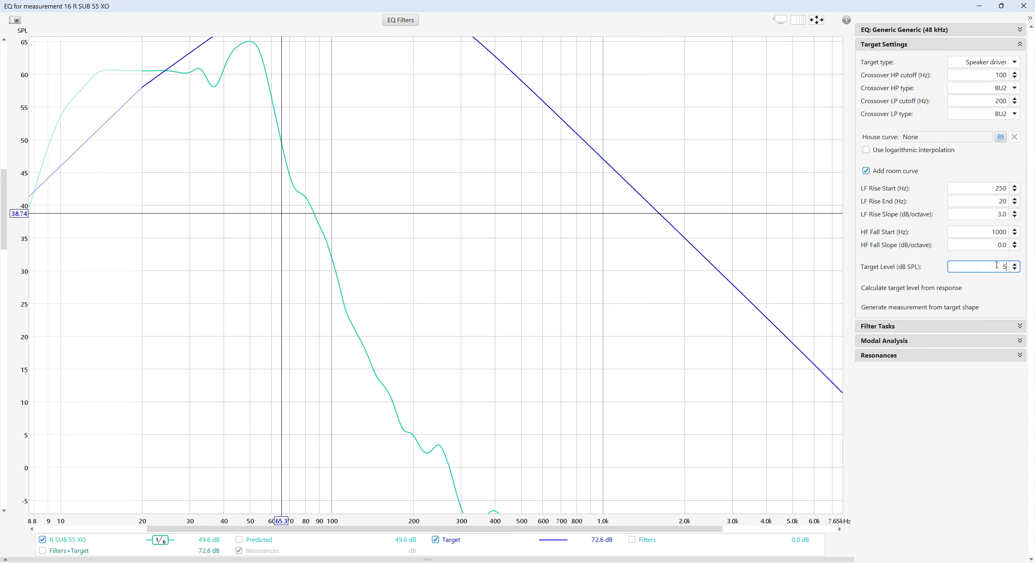
pyautogui.write('50')
pyautogui.press('Return')
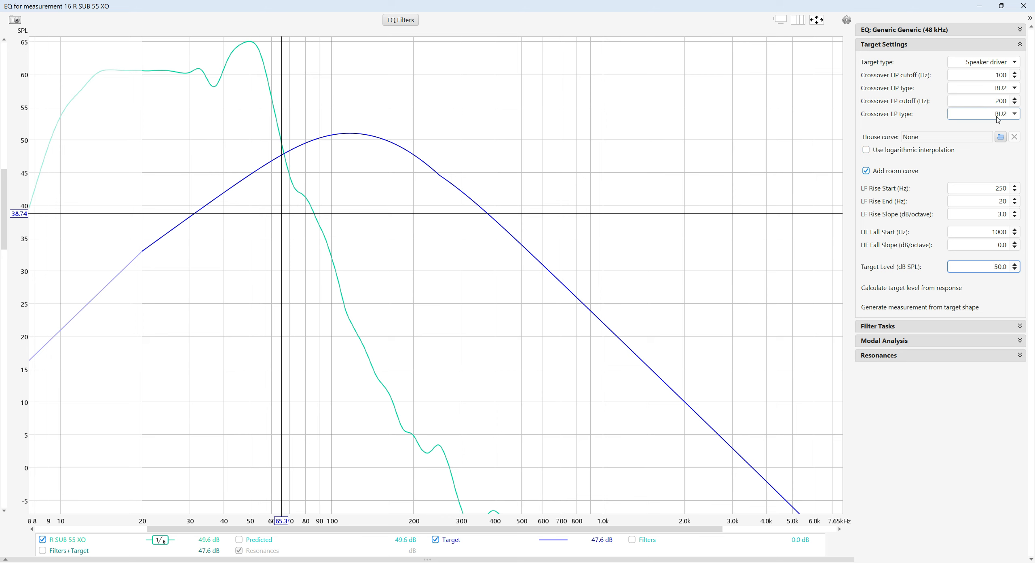
# Set the rear sub target's crossover to no high-pass and an L-R4 low-pass with a 55 Hz cutoff
pyautogui.click(1015, 89)
pyautogui.click(1008, 101)
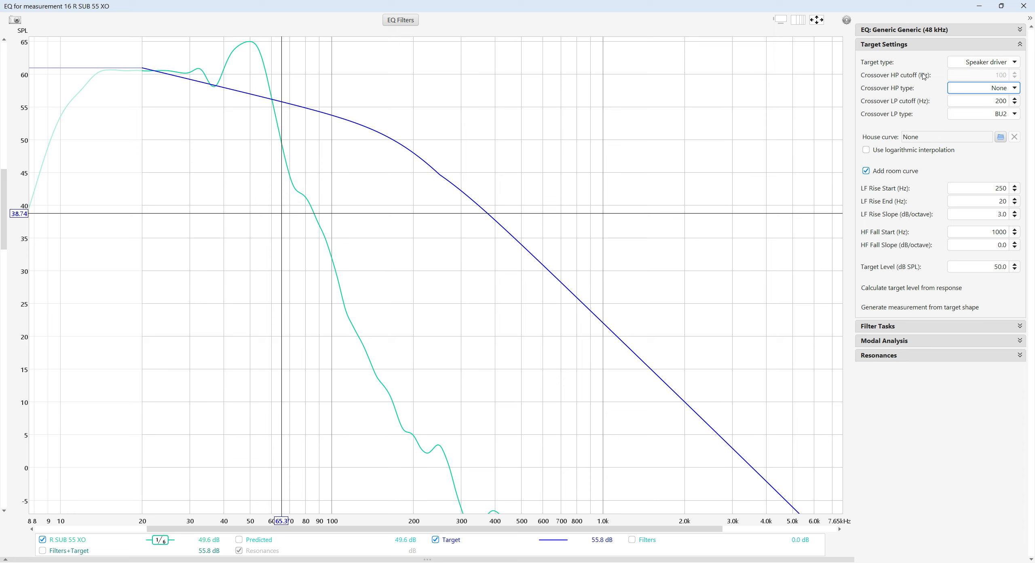
pyautogui.click(1018, 117)
pyautogui.click(1012, 266)
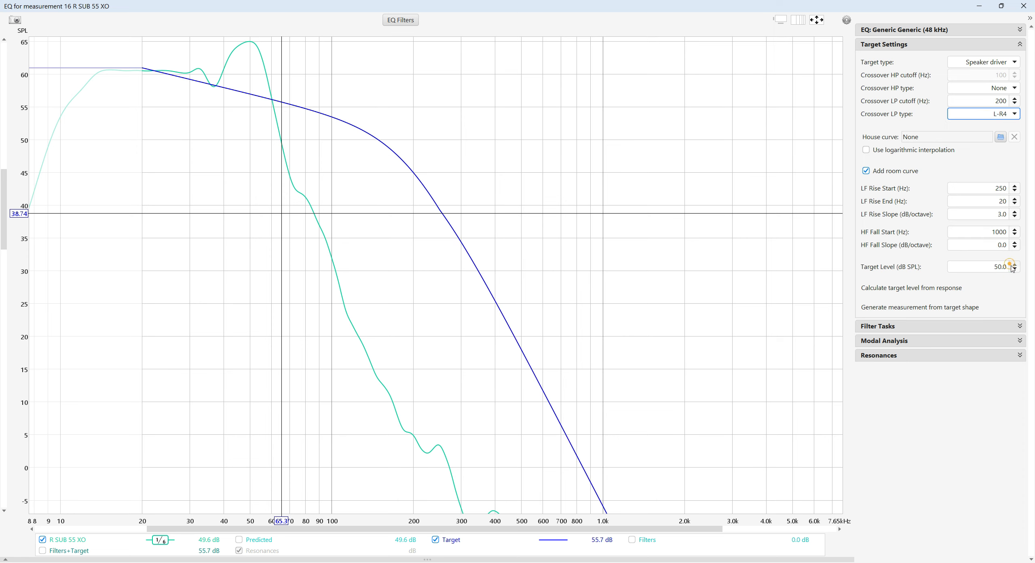
pyautogui.doubleClick(993, 100)
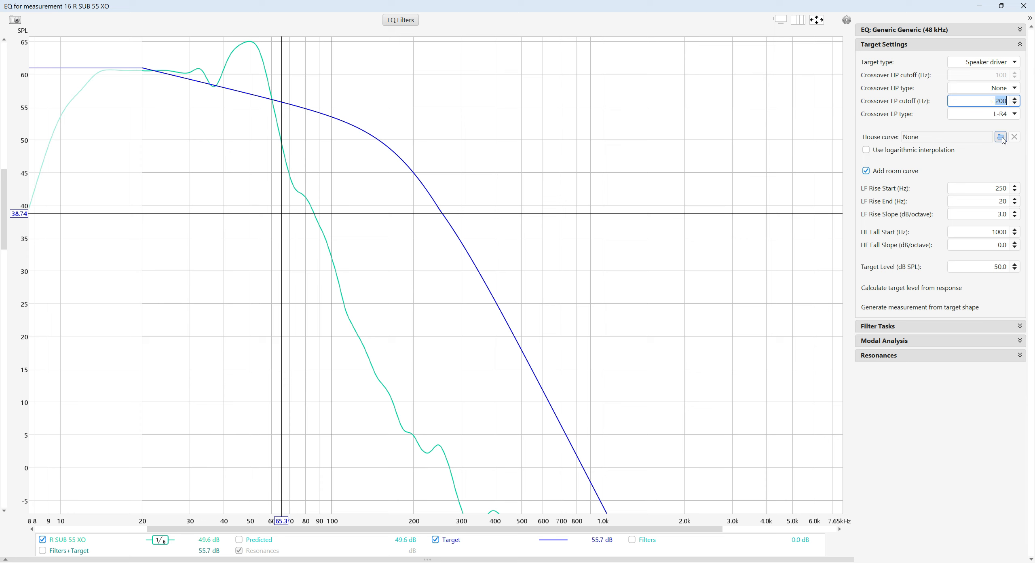
pyautogui.write('55')
pyautogui.press('Return')
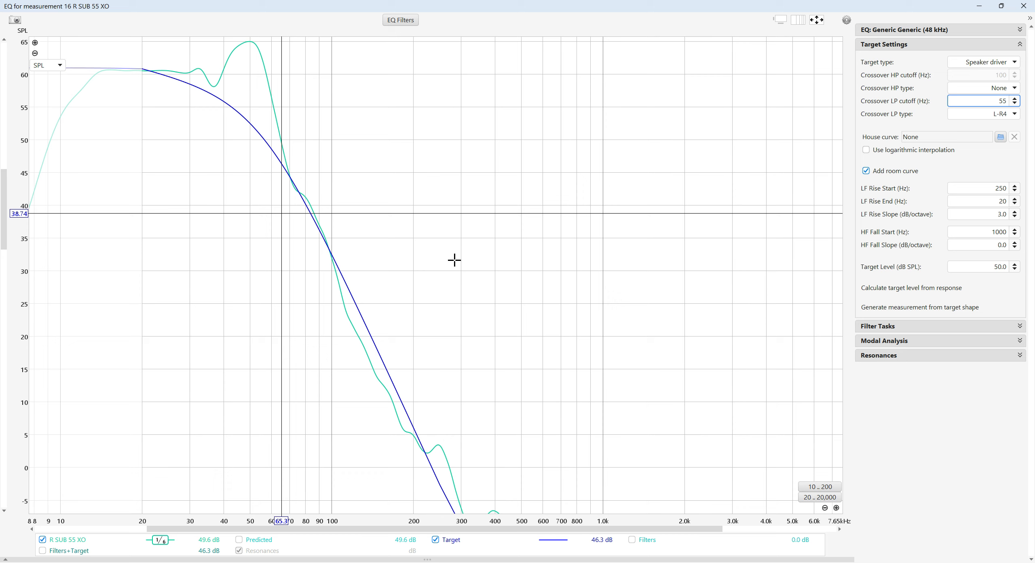
# Generate a measurement from the rear sub's target shape and name it R SUB HX 55XO 50DB
pyautogui.click(873, 307)
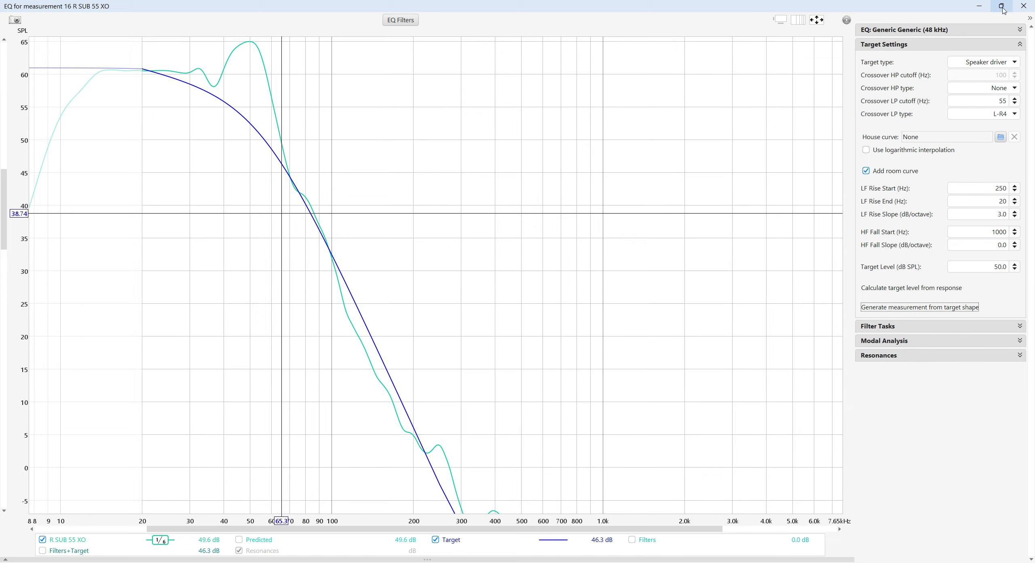
pyautogui.click(1023, 6)
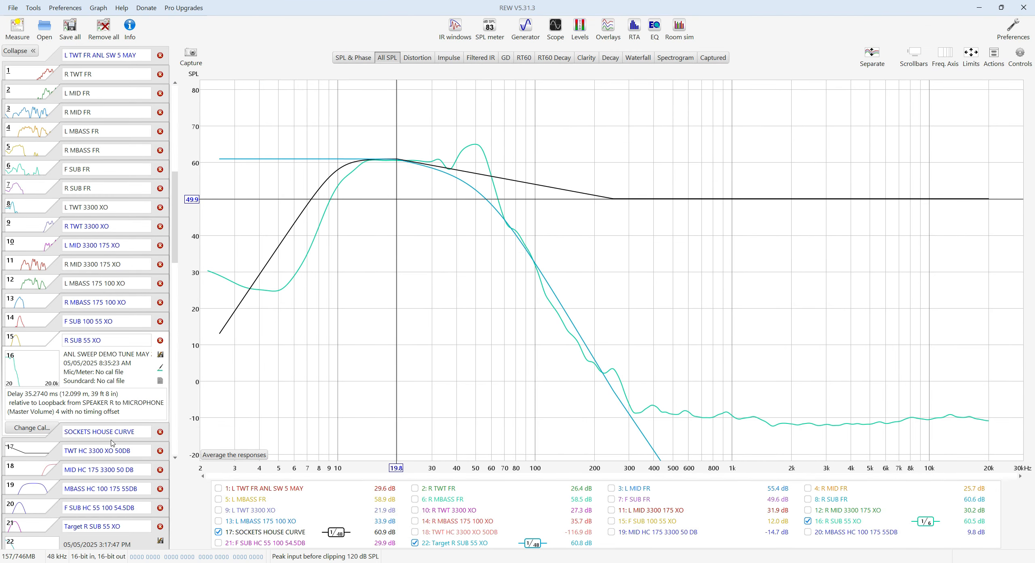
pyautogui.click(142, 532)
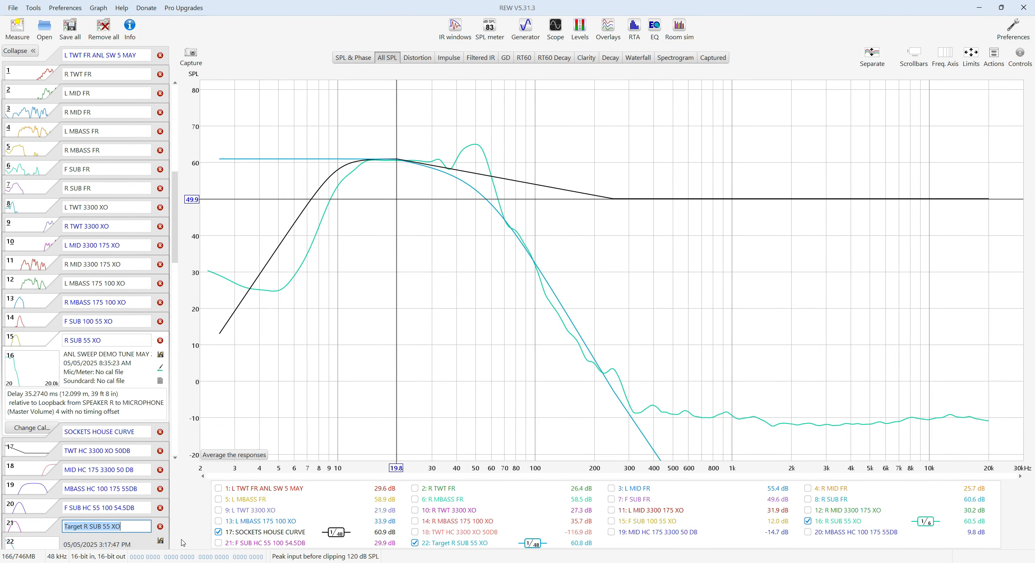
pyautogui.write('R')
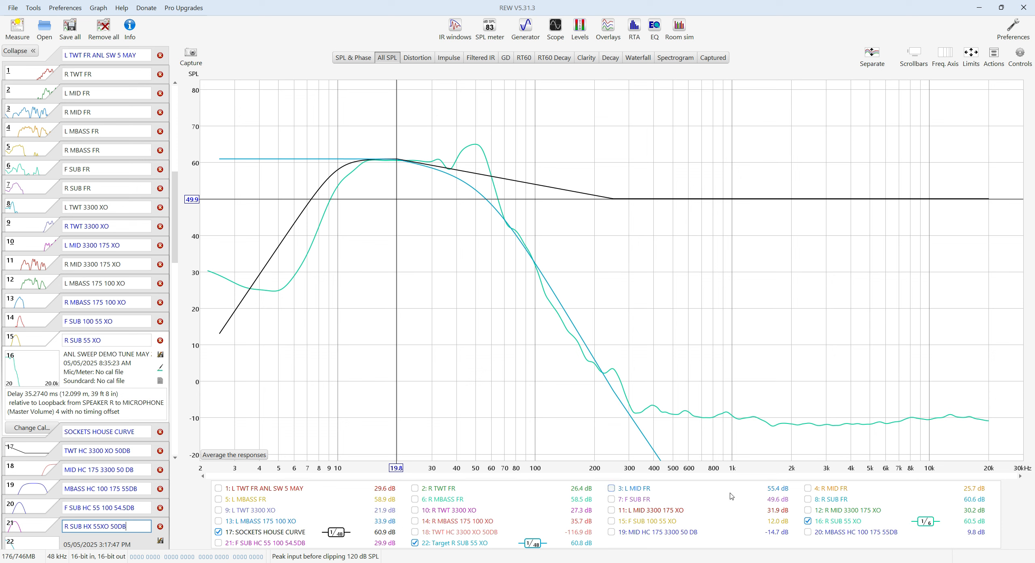
# Hide the R SUB 55 XO trace and correct the new rear sub target's name to R SUB HC 55XO 50DB
pyautogui.click(807, 520)
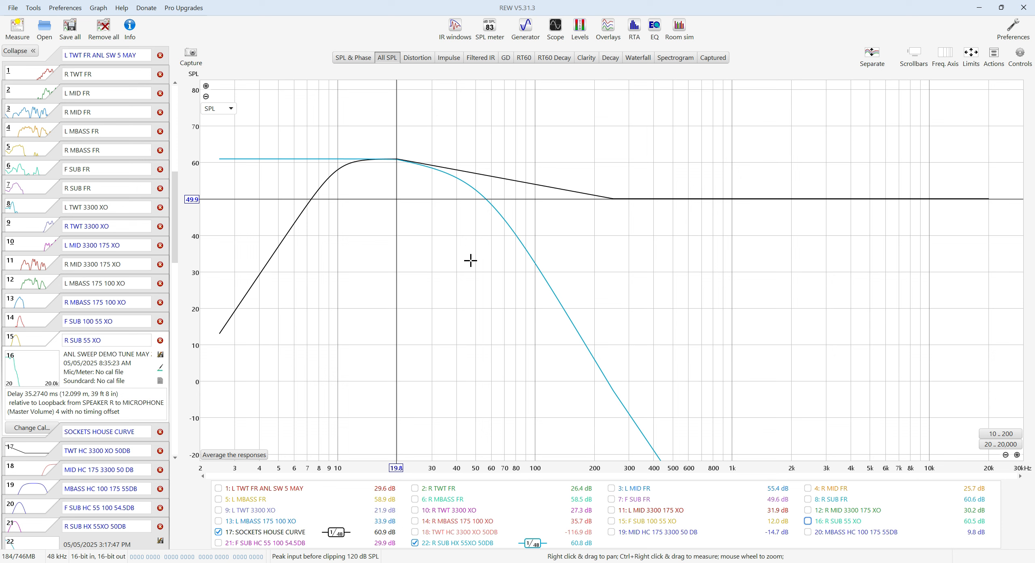
pyautogui.click(94, 527)
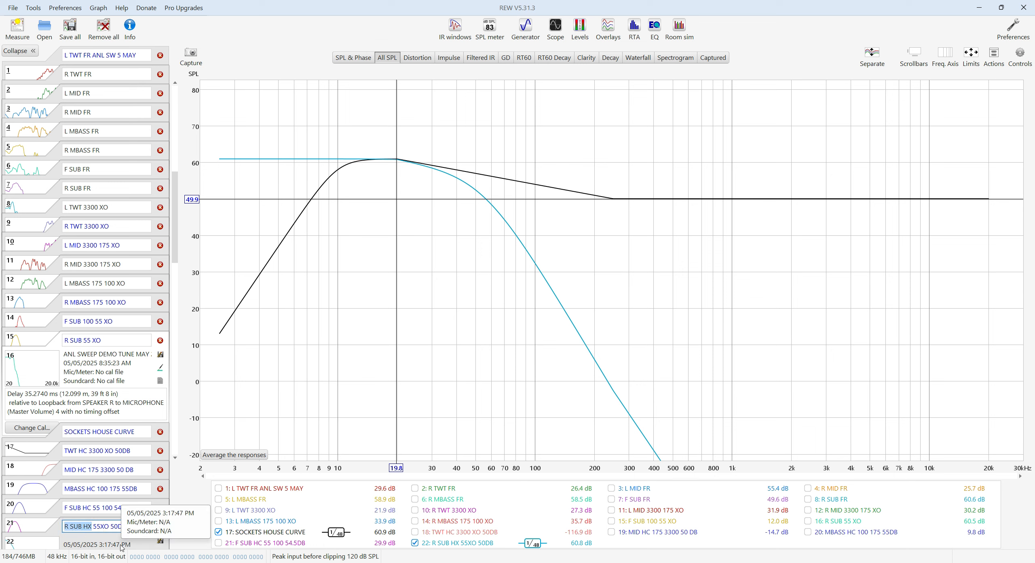
pyautogui.click(92, 527)
pyautogui.press('BackSpace')
pyautogui.write('C')
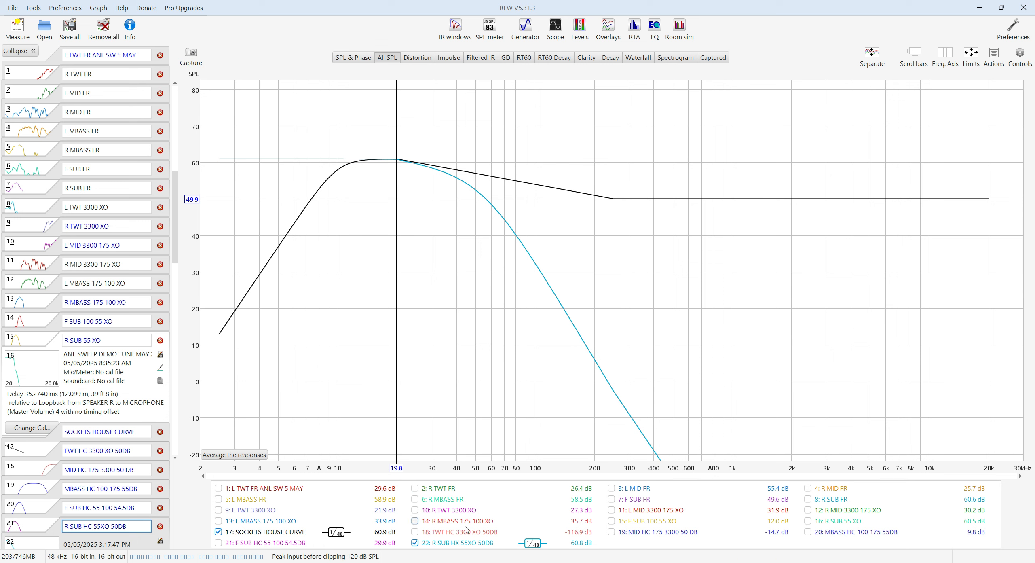
# Temporarily overlay F SUB HC 55 100 54.5DB and MBASS HC 100 175 55DB to compare their levels with the rear sub target and house curve
pyautogui.click(218, 543)
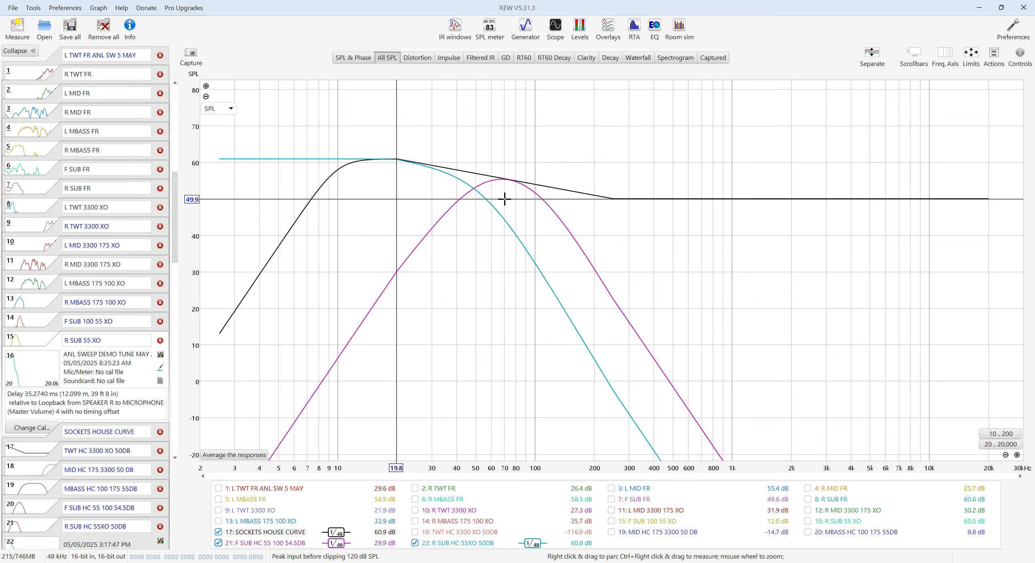
pyautogui.click(808, 532)
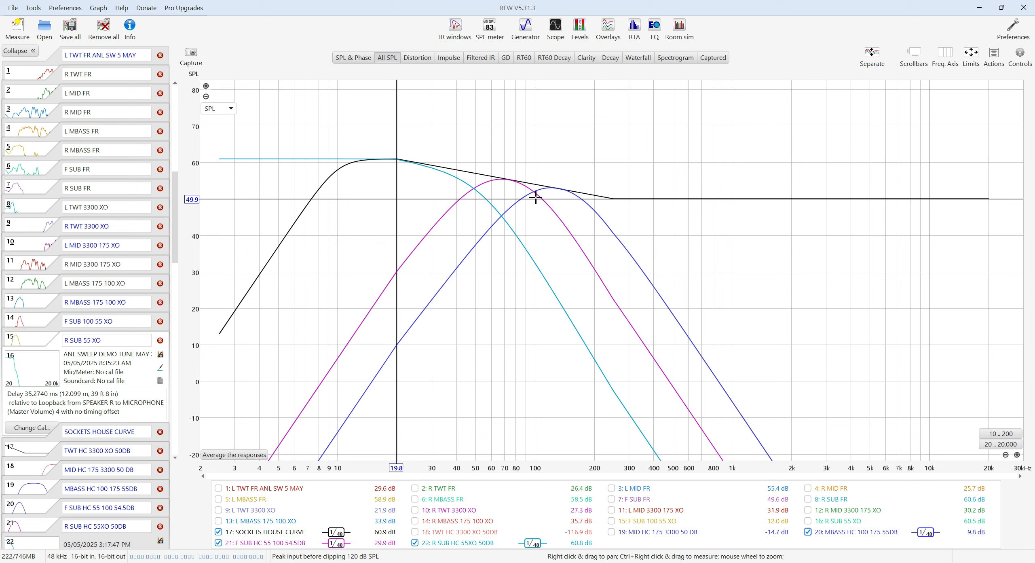
pyautogui.click(267, 546)
pyautogui.click(849, 536)
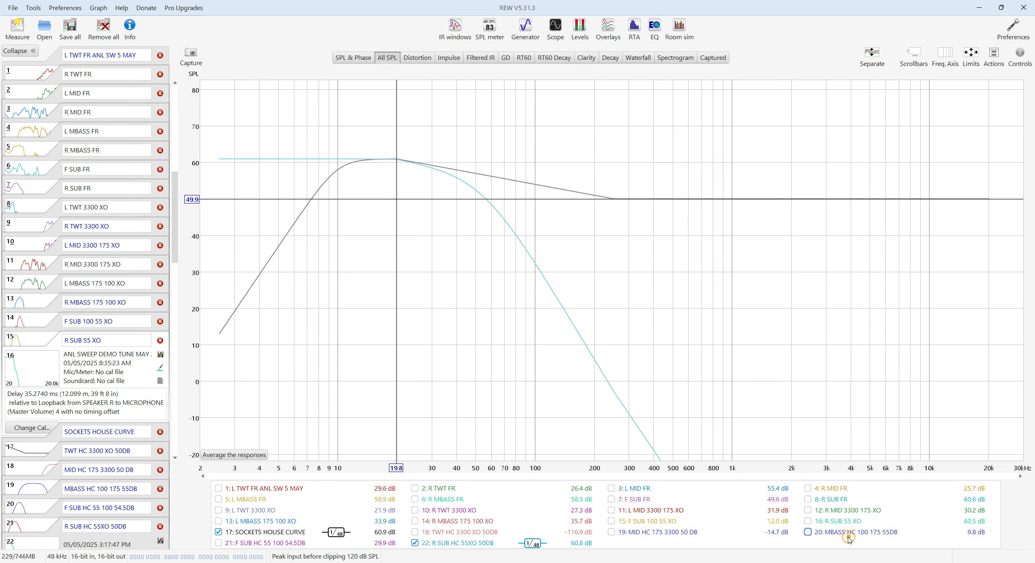
# Set the LF rise slope to 0 dB/octave in the R SUB 55 XO target settings to show the target without bass rise
pyautogui.click(655, 30)
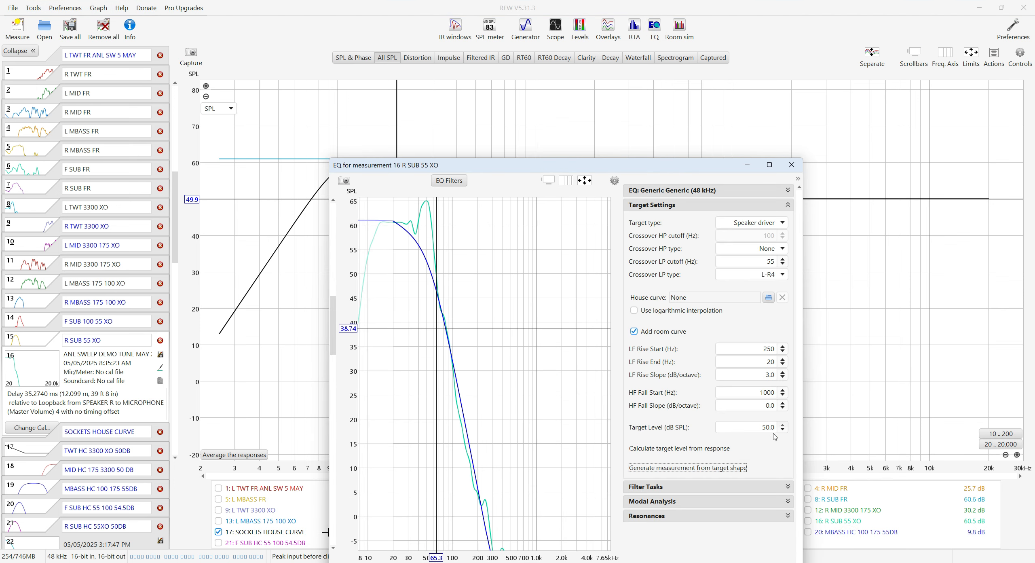
pyautogui.click(769, 164)
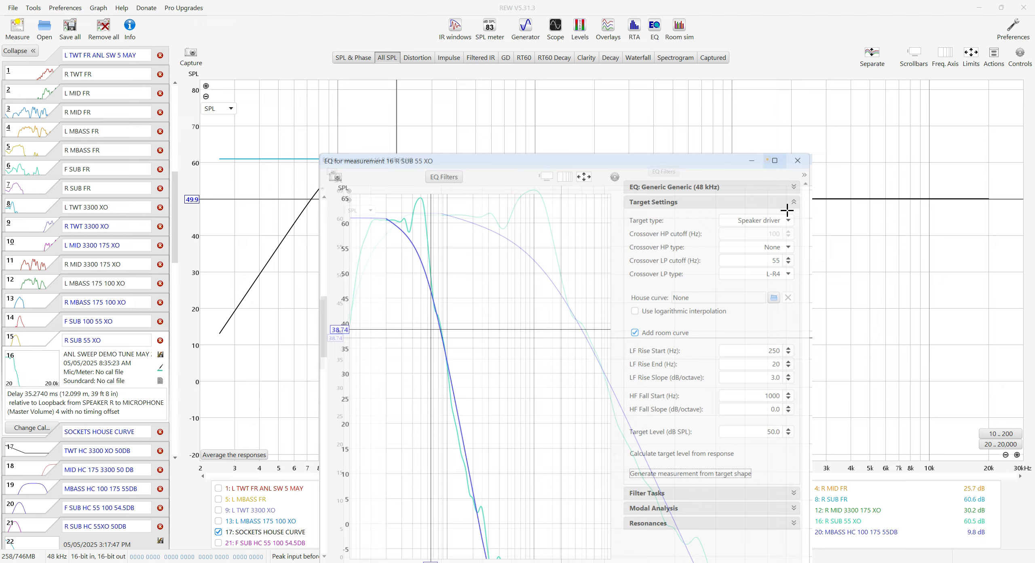
pyautogui.click(994, 214)
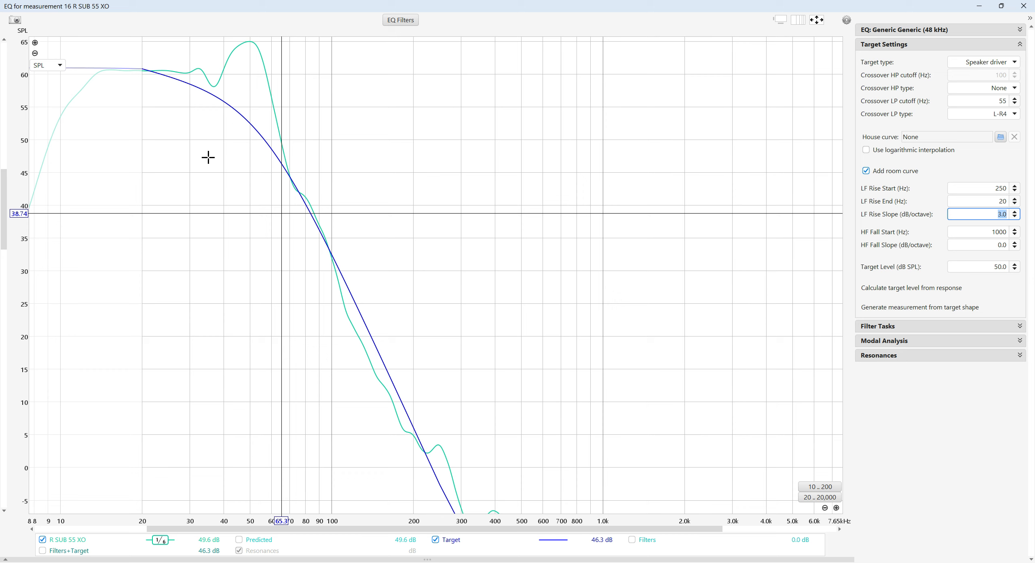
pyautogui.write('0')
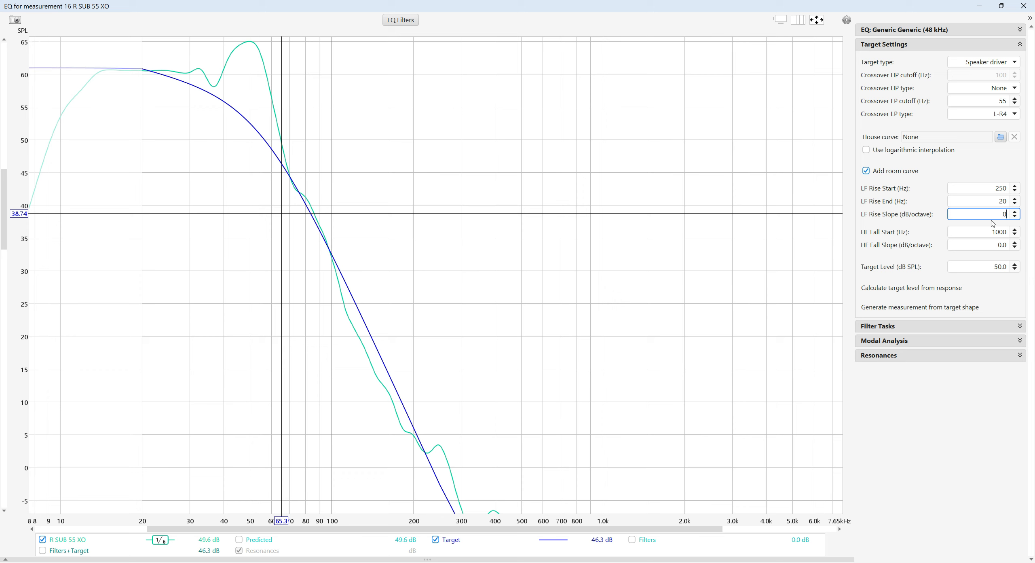
pyautogui.press('Return')
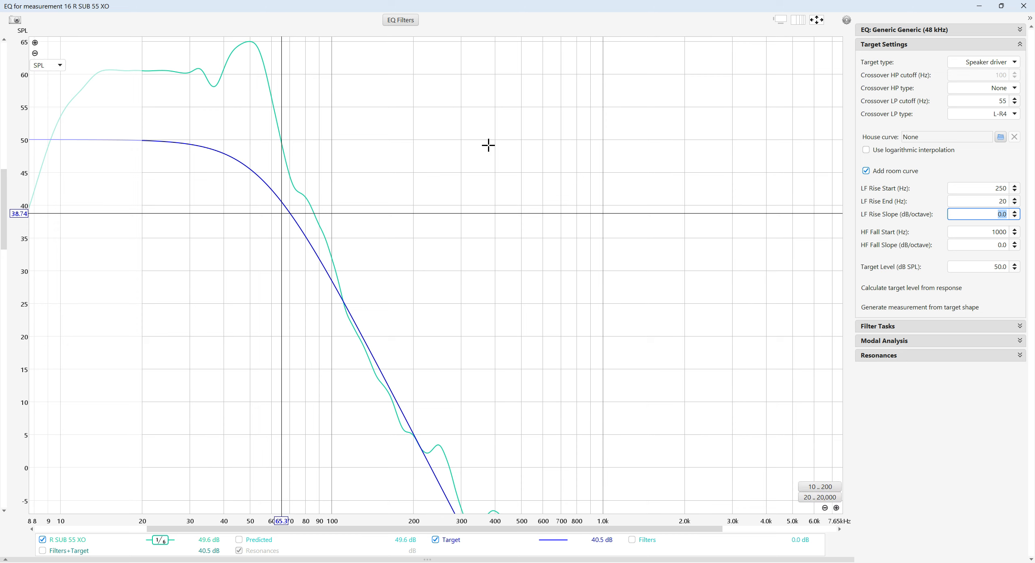
# Restore the R SUB 55 XO target's LF rise slope to 3 dB/octave and close its EQ window
pyautogui.write('3')
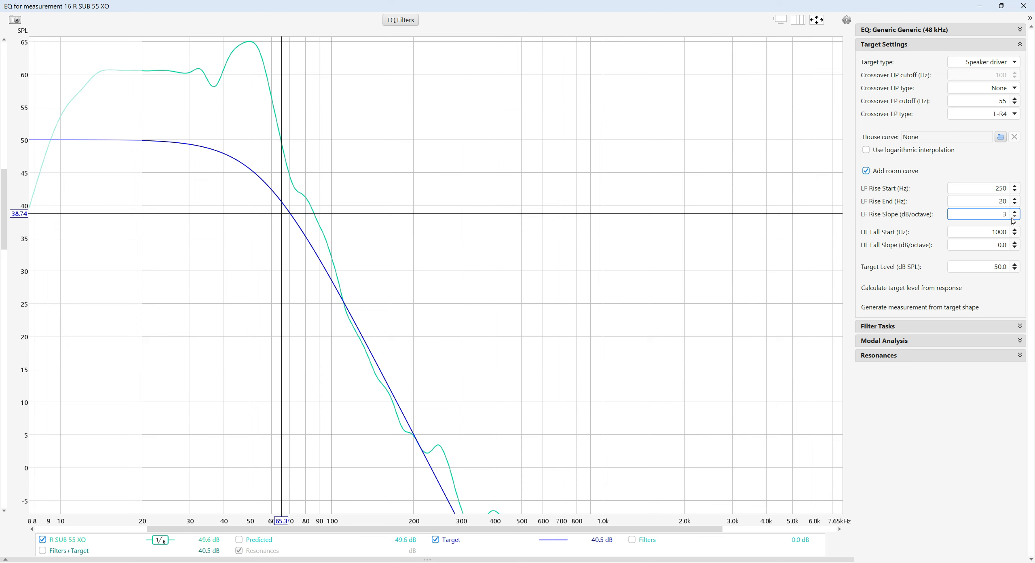
pyautogui.press('Return')
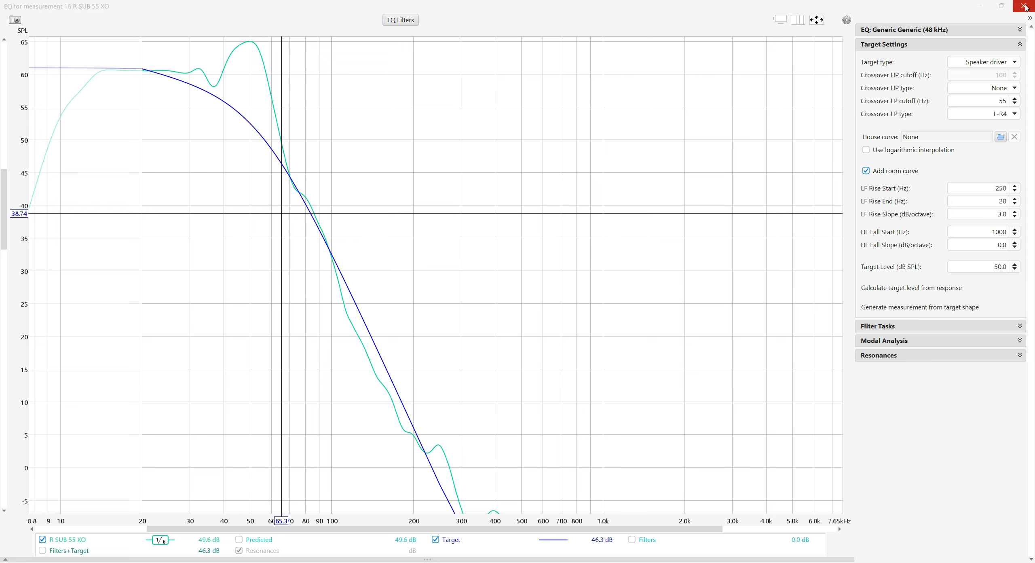
pyautogui.click(1024, 6)
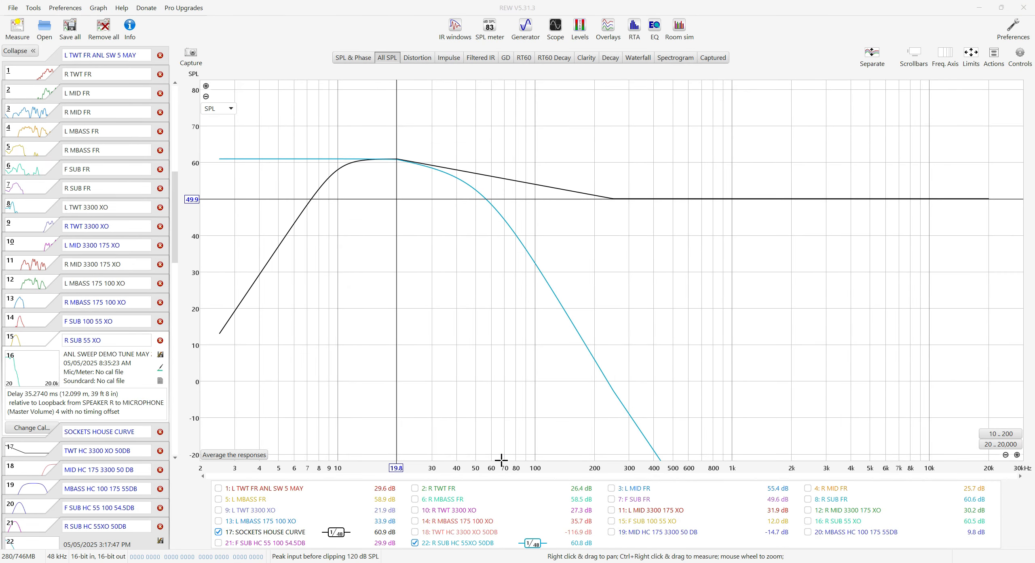
# Overlay the front sub, midbass, midrange and tweeter HC targets with the rear sub target and SOCKETS HOUSE CURVE
pyautogui.click(251, 545)
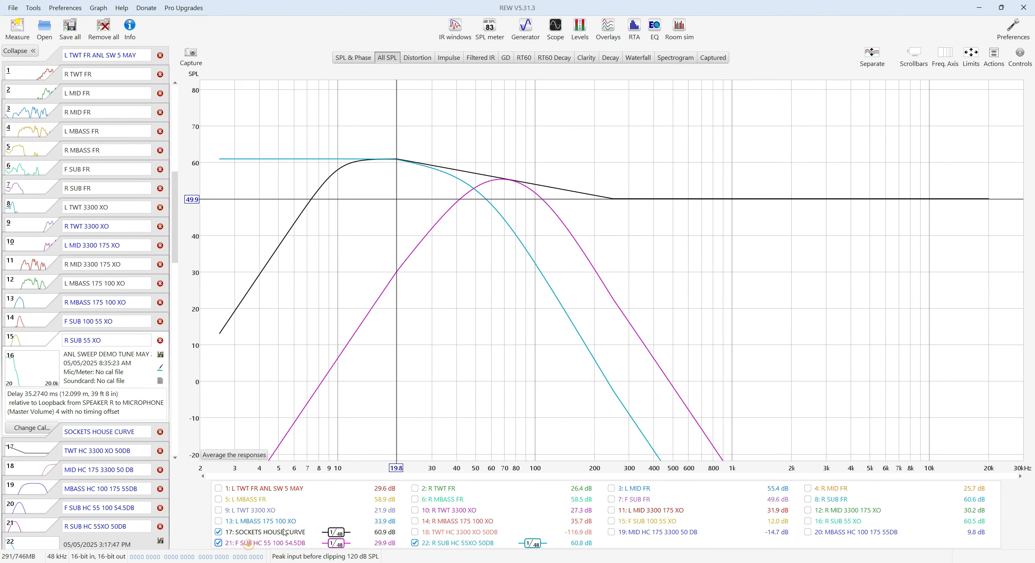
pyautogui.click(832, 532)
pyautogui.click(656, 532)
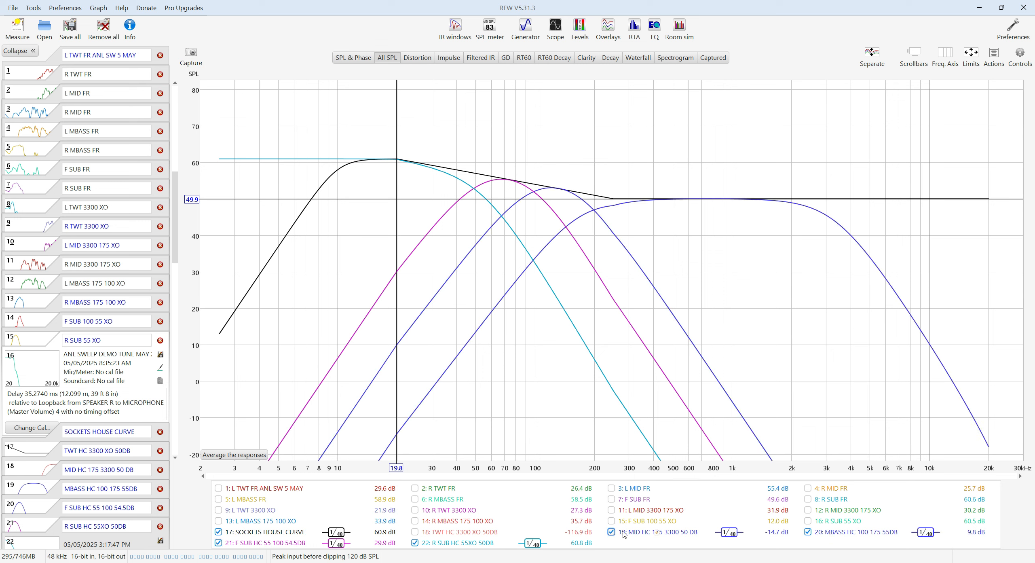
pyautogui.click(463, 534)
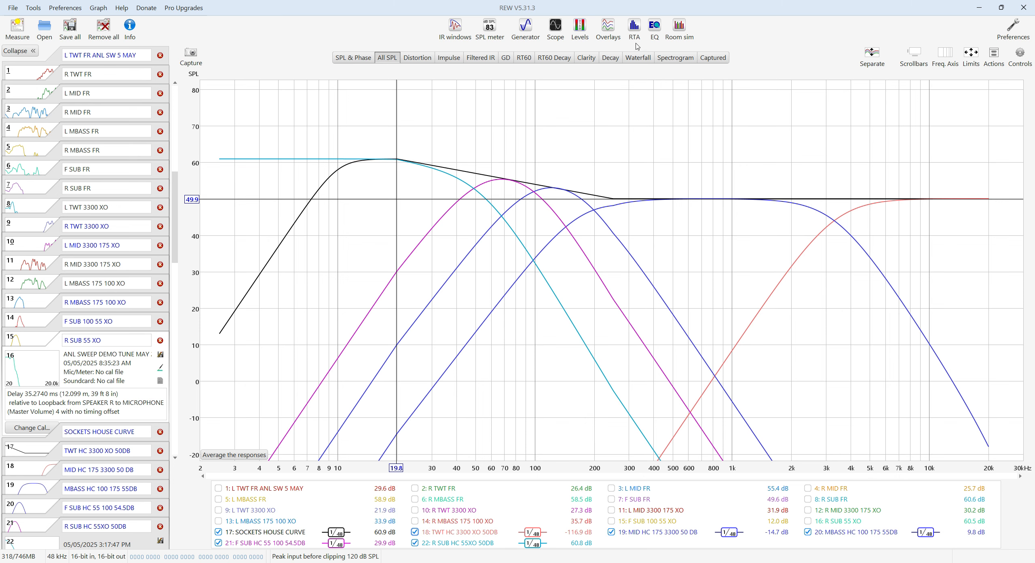
# Set the filter match range for R SUB 55 XO to 600 to 8,000 Hz to show how it dims the traces outside it
pyautogui.click(652, 32)
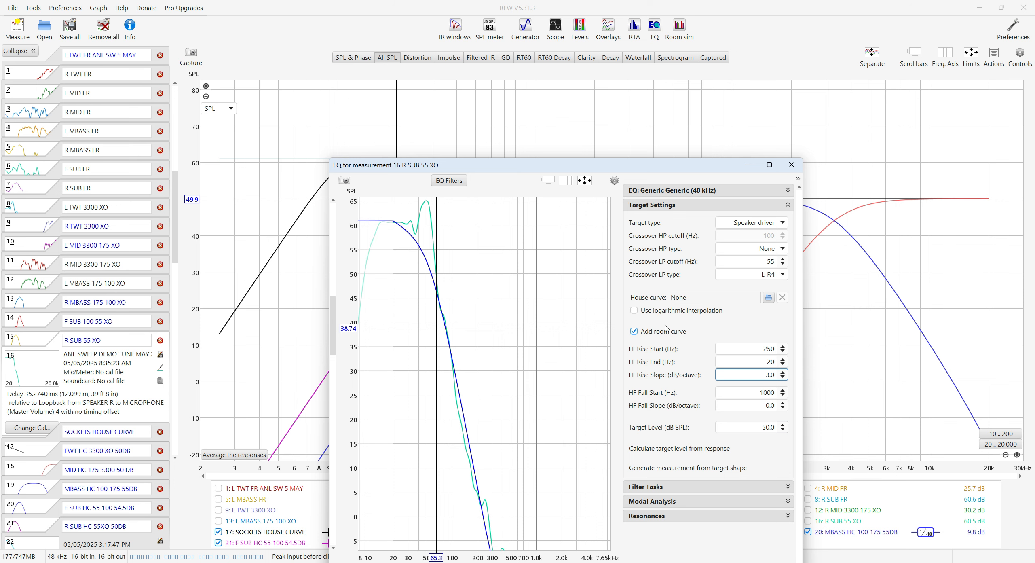
pyautogui.click(792, 165)
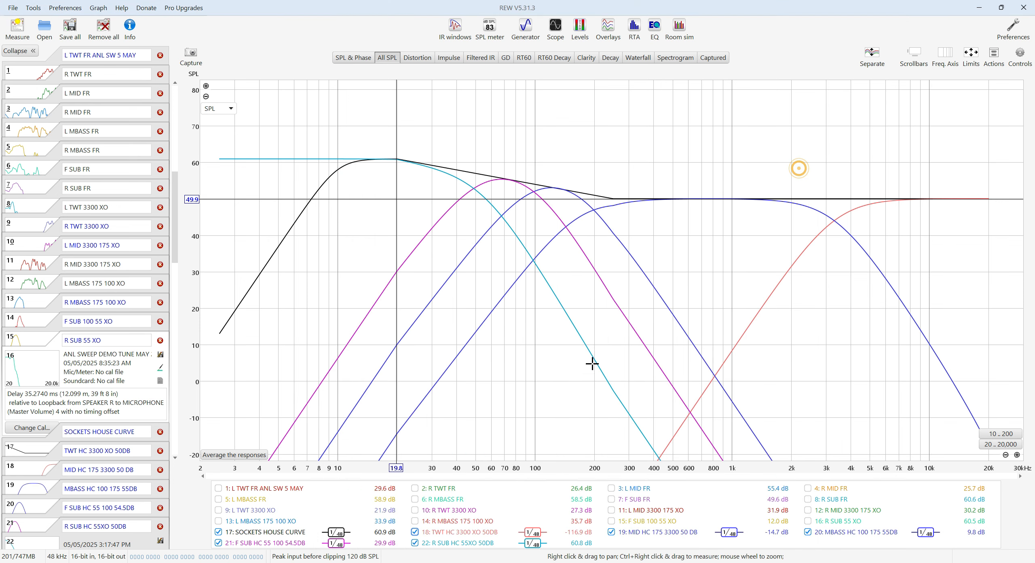
pyautogui.click(655, 26)
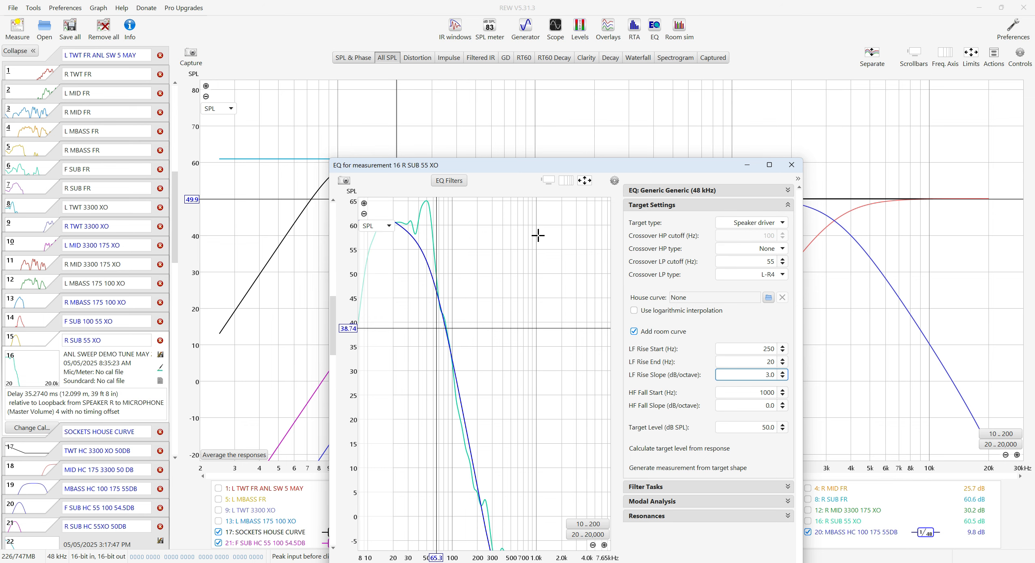
pyautogui.click(770, 166)
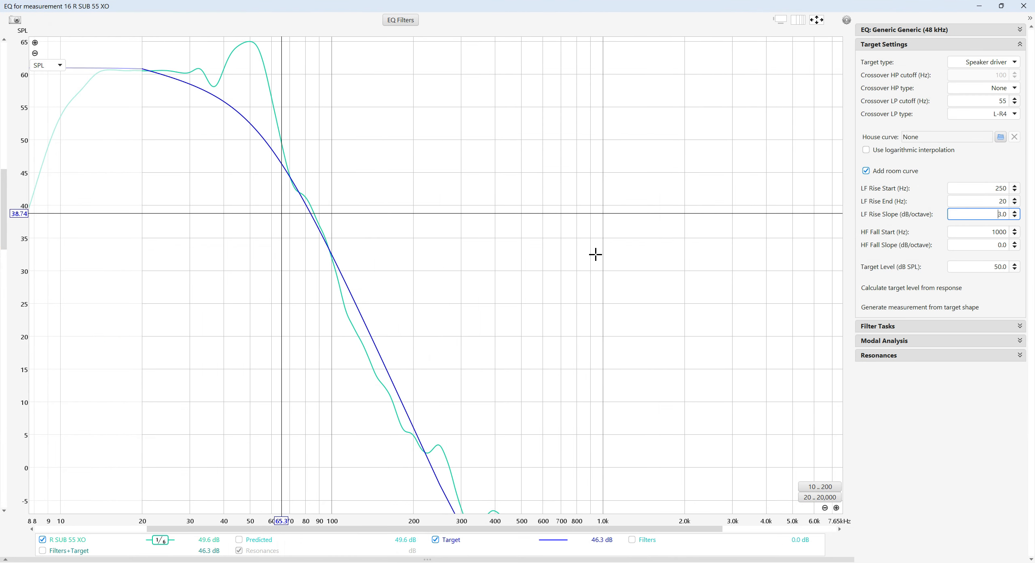
pyautogui.click(1020, 325)
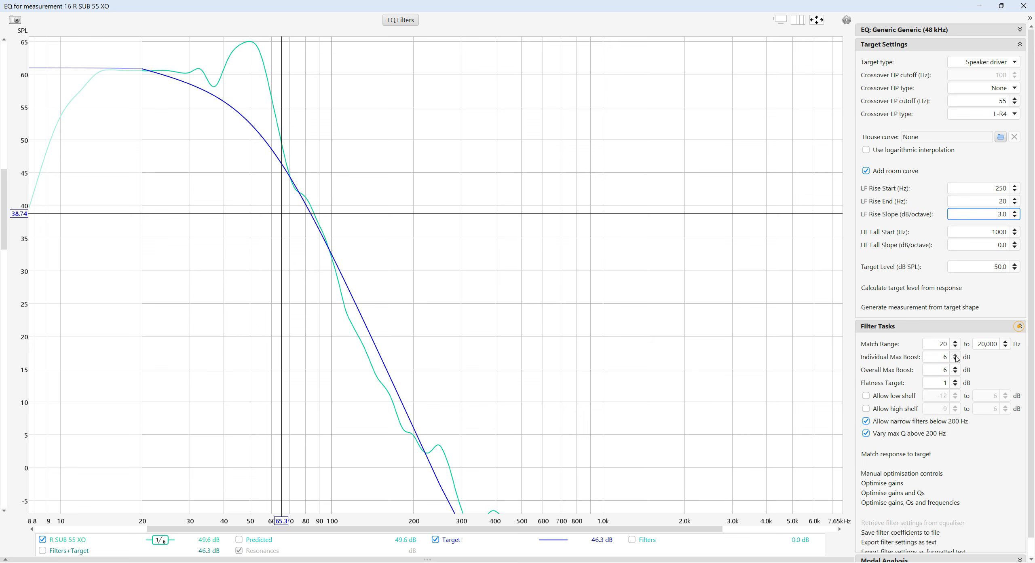
pyautogui.click(934, 345)
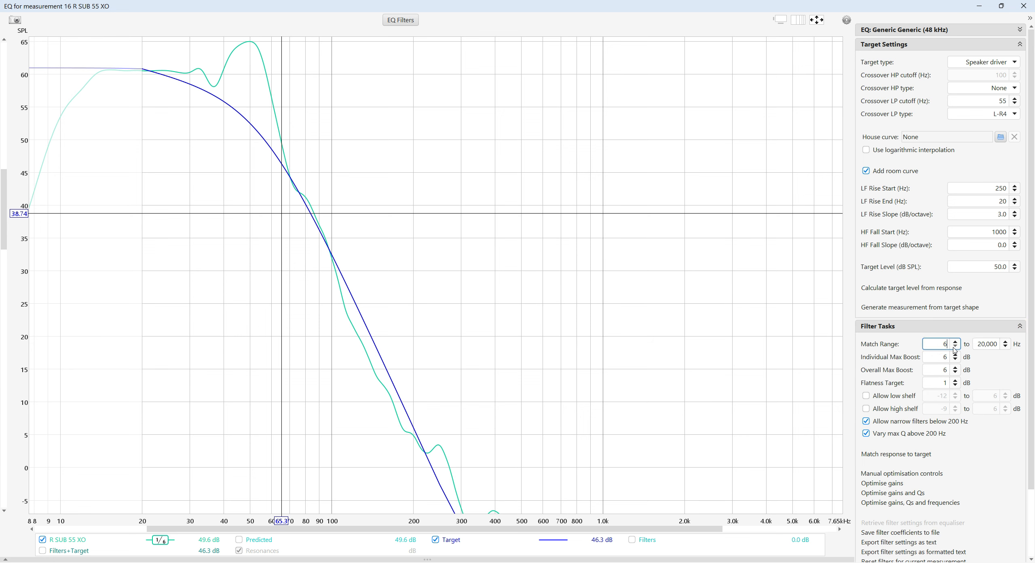
pyautogui.press('Tab')
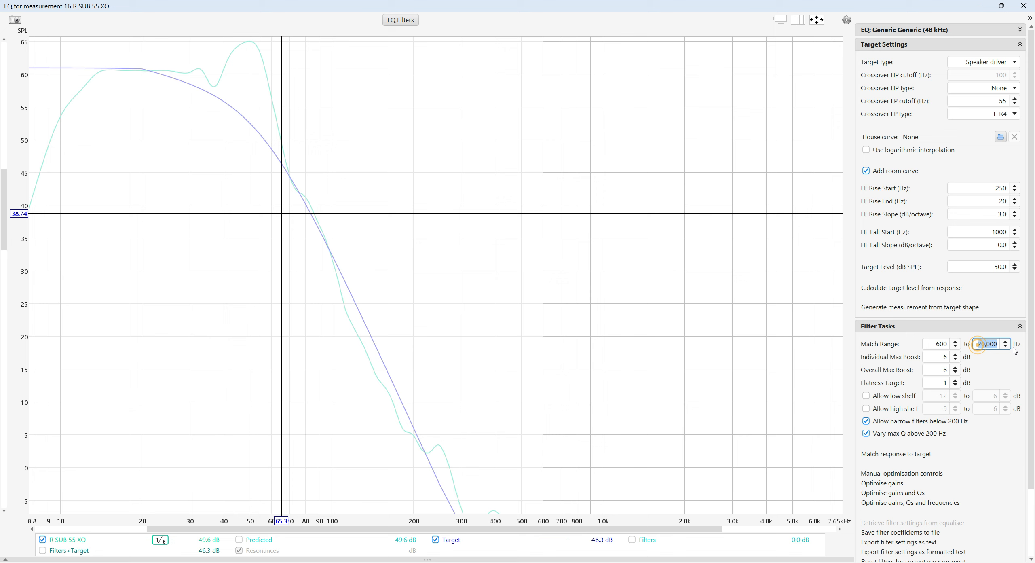
pyautogui.write('8,')
pyautogui.write('000')
pyautogui.press('Return')
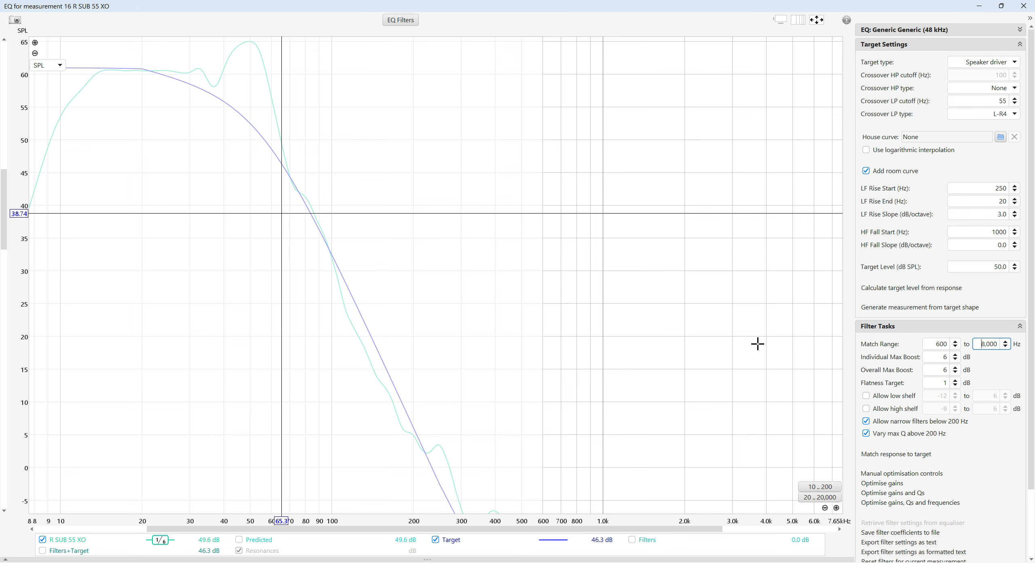
pyautogui.moveTo(506, 522); pyautogui.dragTo(617, 522)
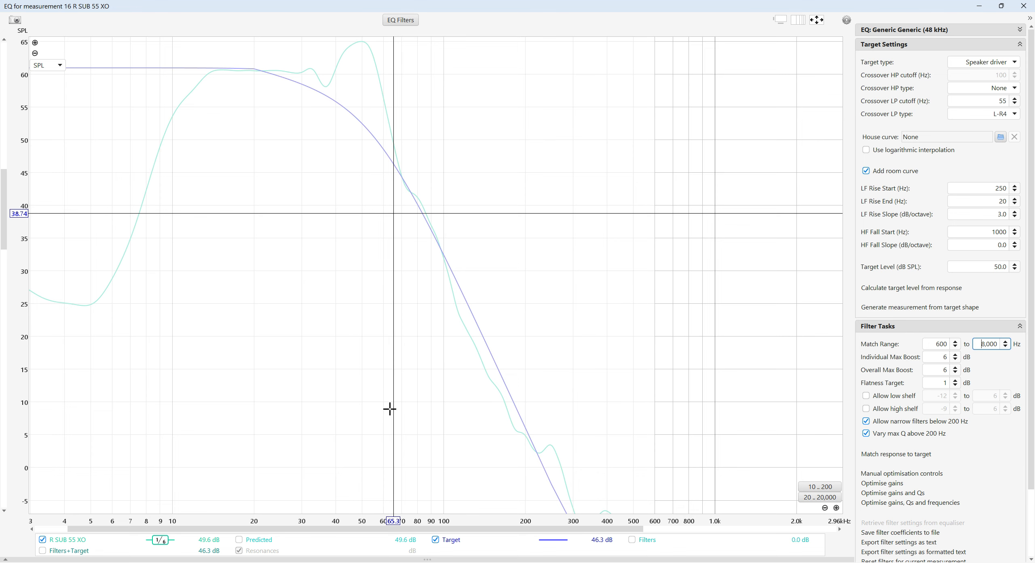
pyautogui.click(1019, 326)
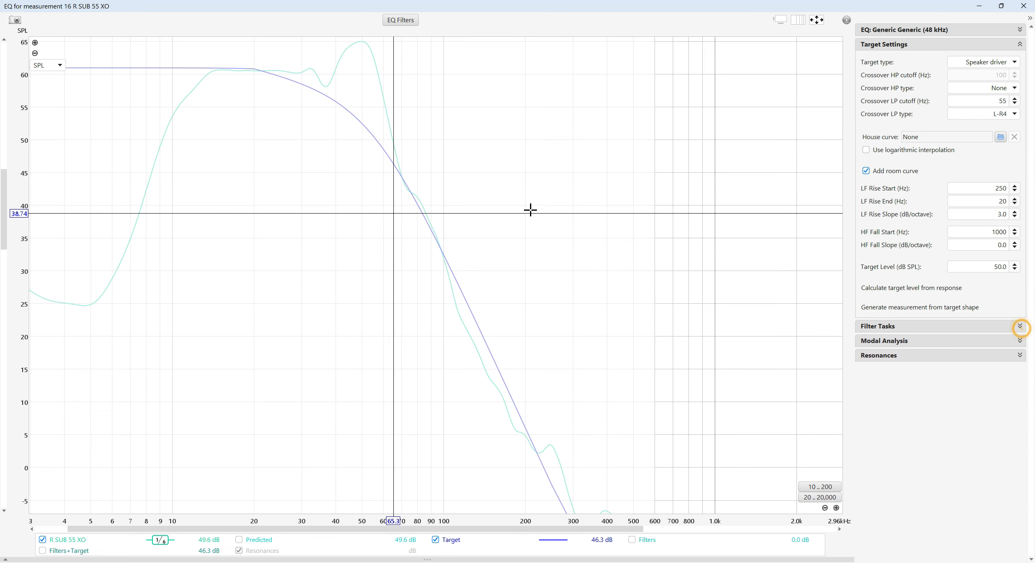
# Reset the R SUB 55 XO filter match range to 20 to 20,000 Hz and collapse the filter task settings
pyautogui.click(1020, 326)
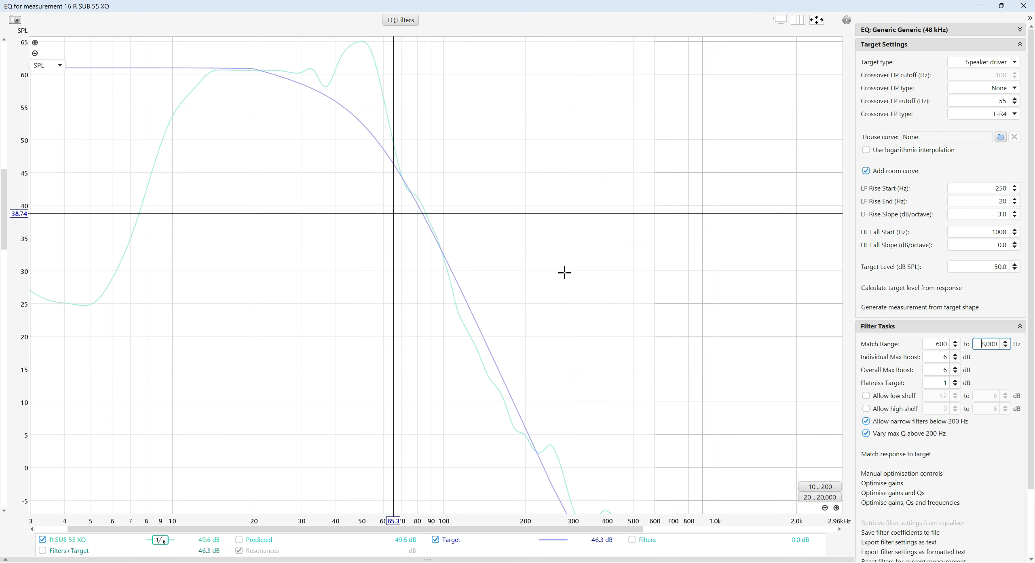
pyautogui.doubleClick(937, 344)
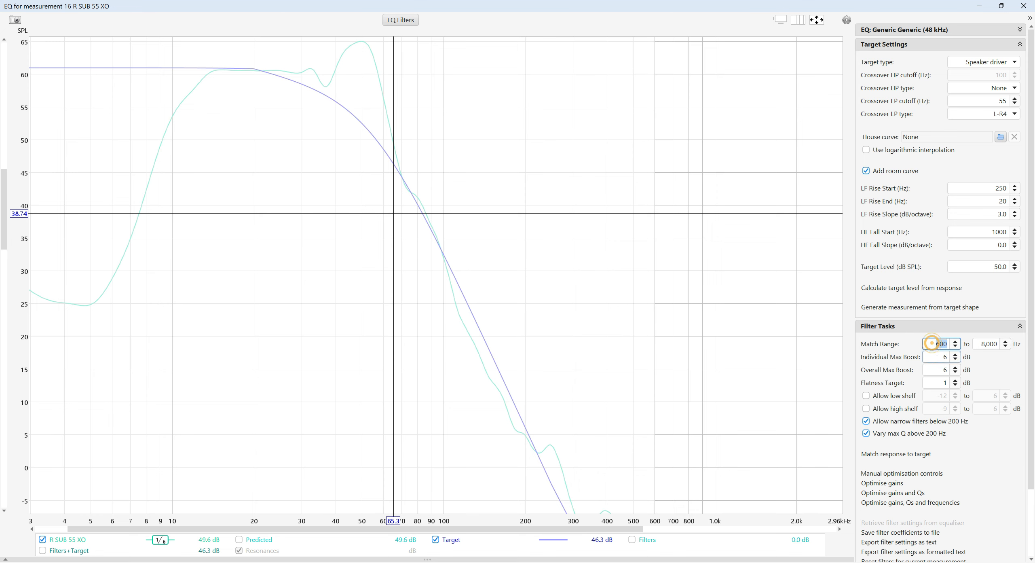
pyautogui.write('20')
pyautogui.click(990, 346)
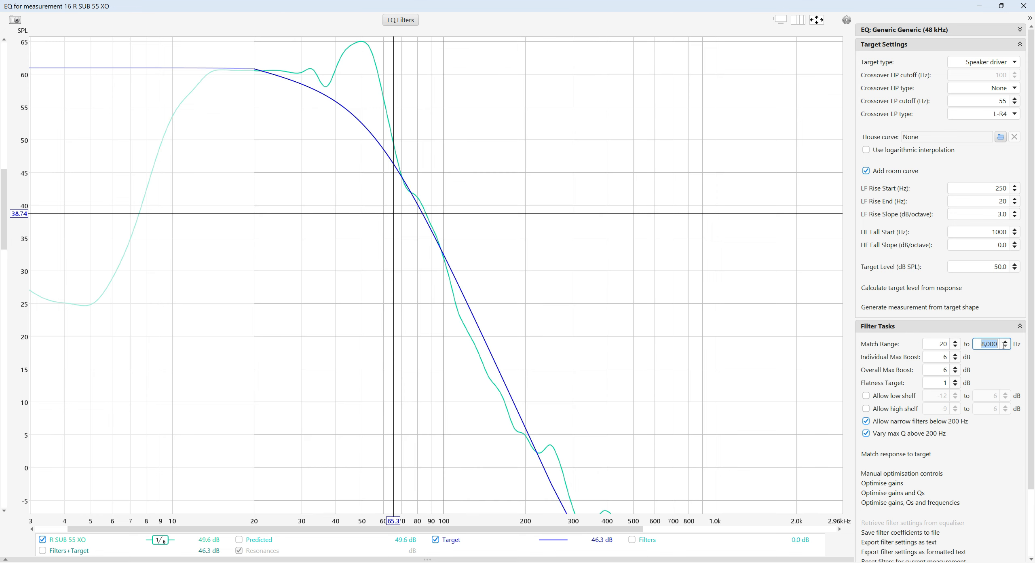
pyautogui.write('2')
pyautogui.press('Return')
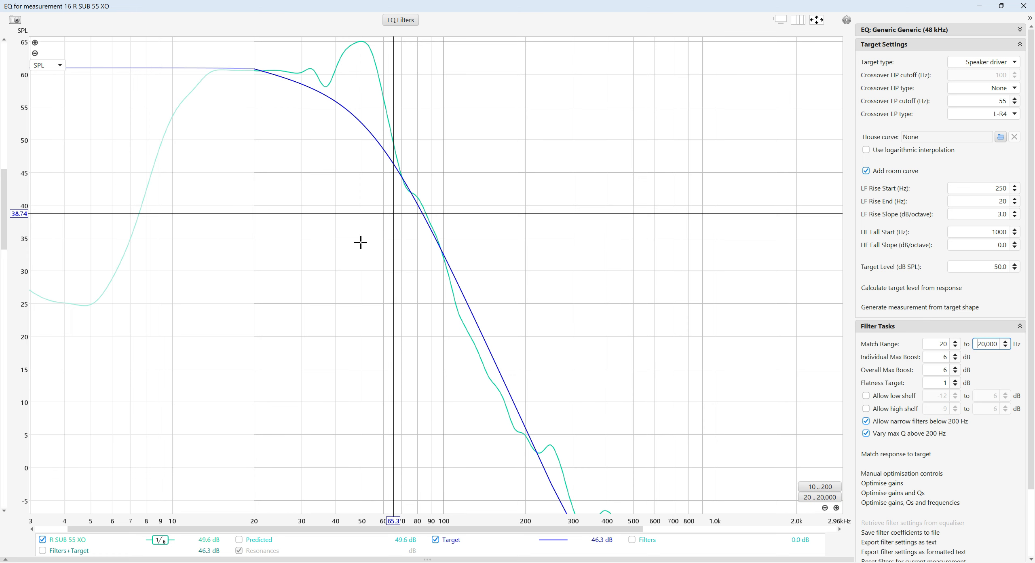
pyautogui.moveTo(491, 529); pyautogui.dragTo(624, 527)
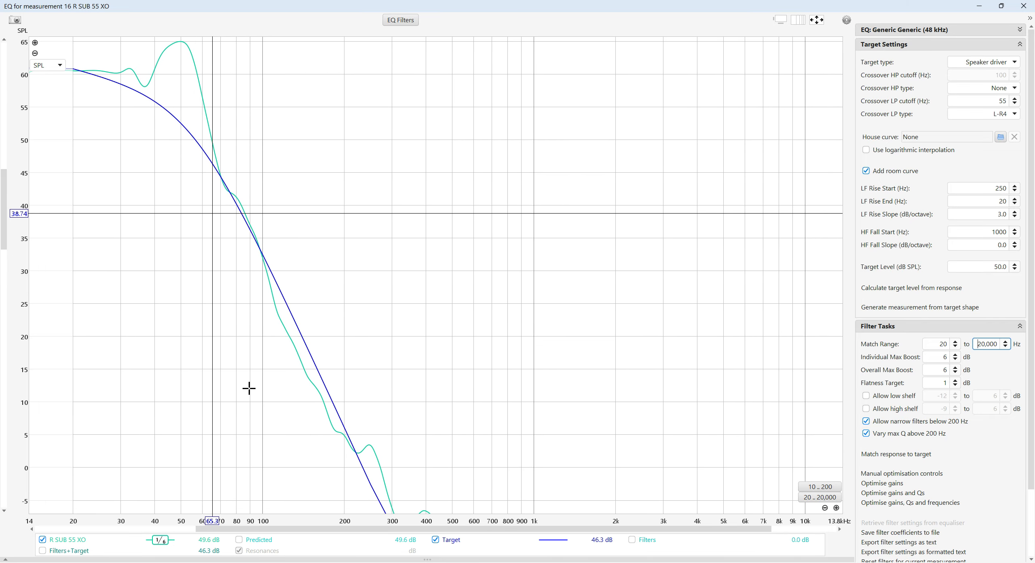
pyautogui.click(1020, 326)
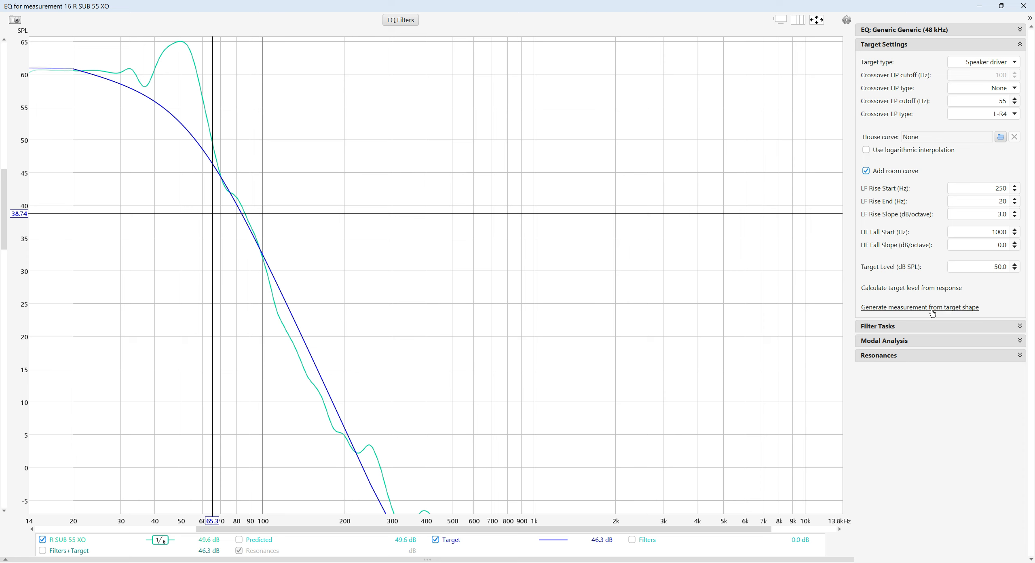
pyautogui.click(1019, 326)
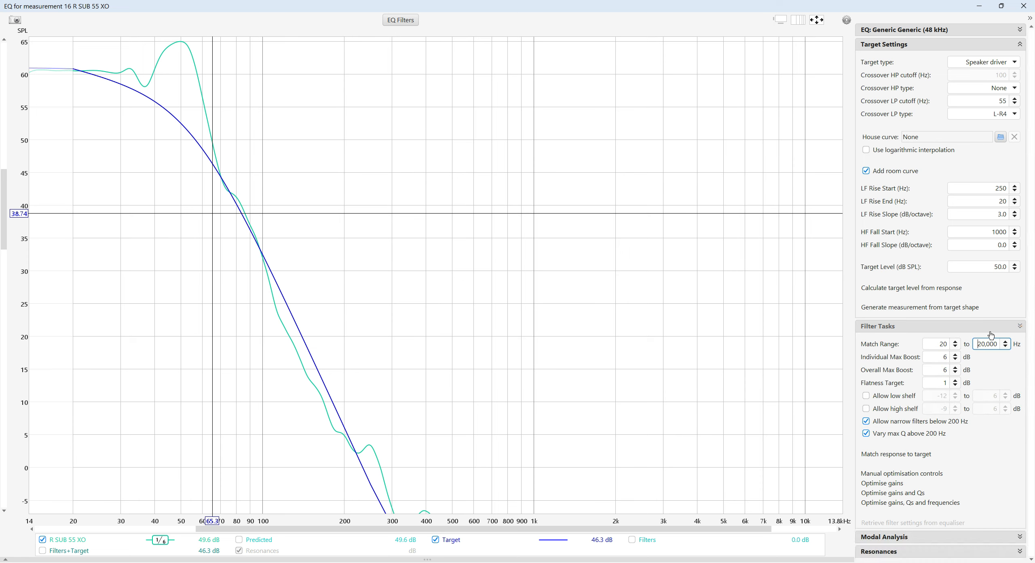
pyautogui.click(1020, 326)
# Temporarily switch the EQ graph's frequency axis to linear and return it to logarithmic
pyautogui.moveTo(340, 532)
pyautogui.mouseDown()
pyautogui.moveTo(316, 531)
pyautogui.moveTo(333, 531)
pyautogui.mouseUp()
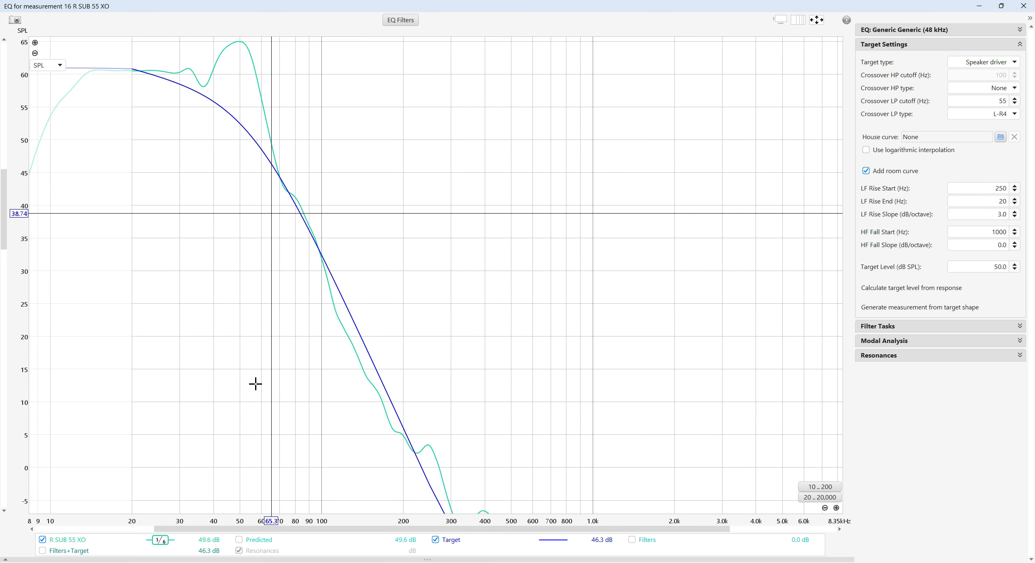
pyautogui.moveTo(364, 529); pyautogui.dragTo(345, 531)
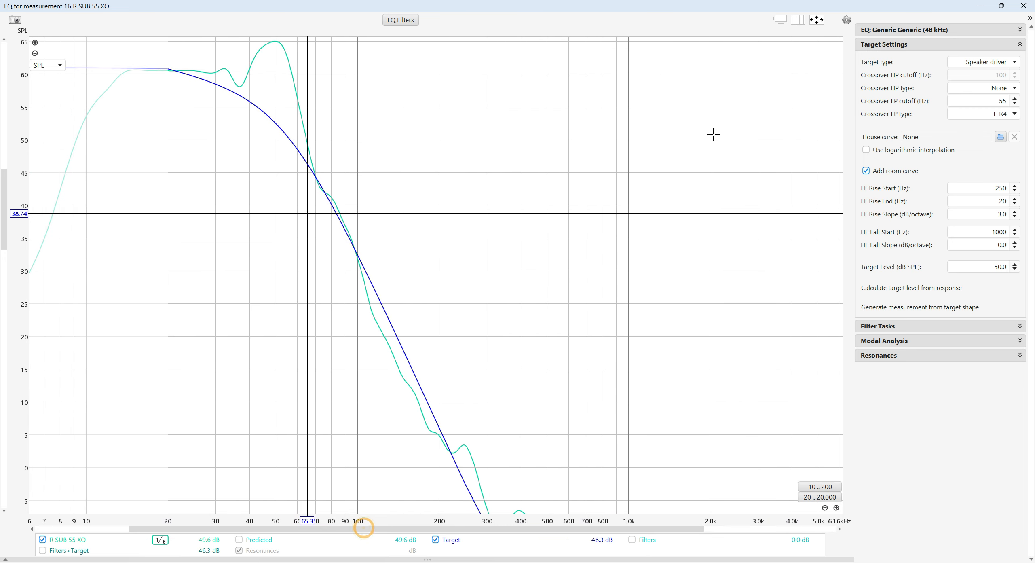
pyautogui.click(800, 21)
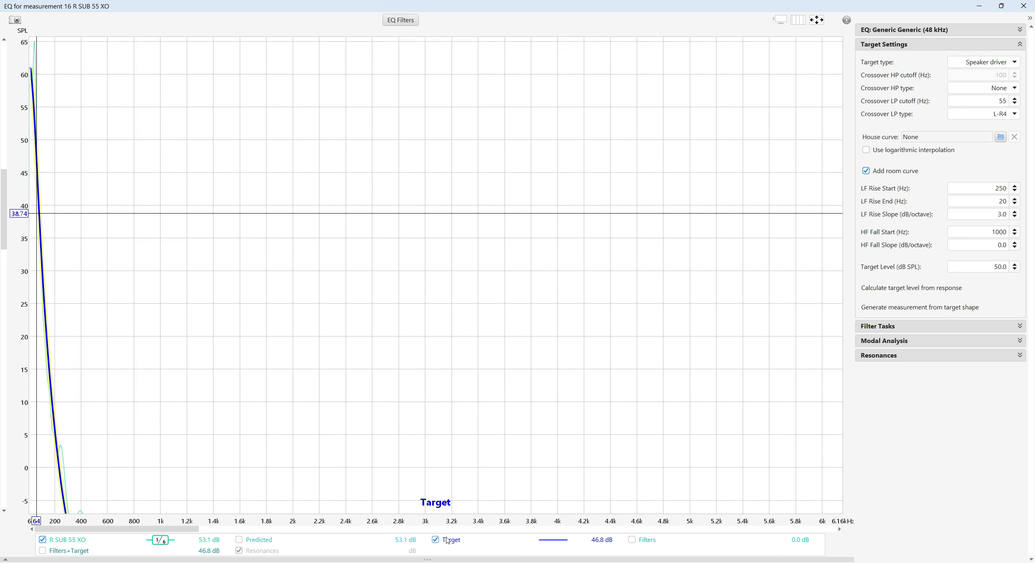
pyautogui.moveTo(198, 530); pyautogui.dragTo(198, 530)
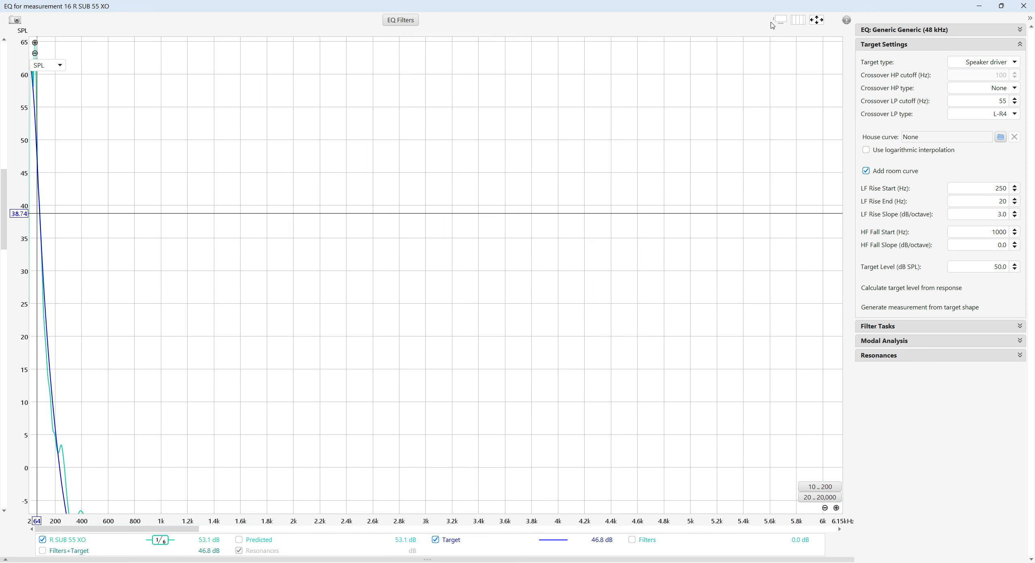
pyautogui.click(798, 20)
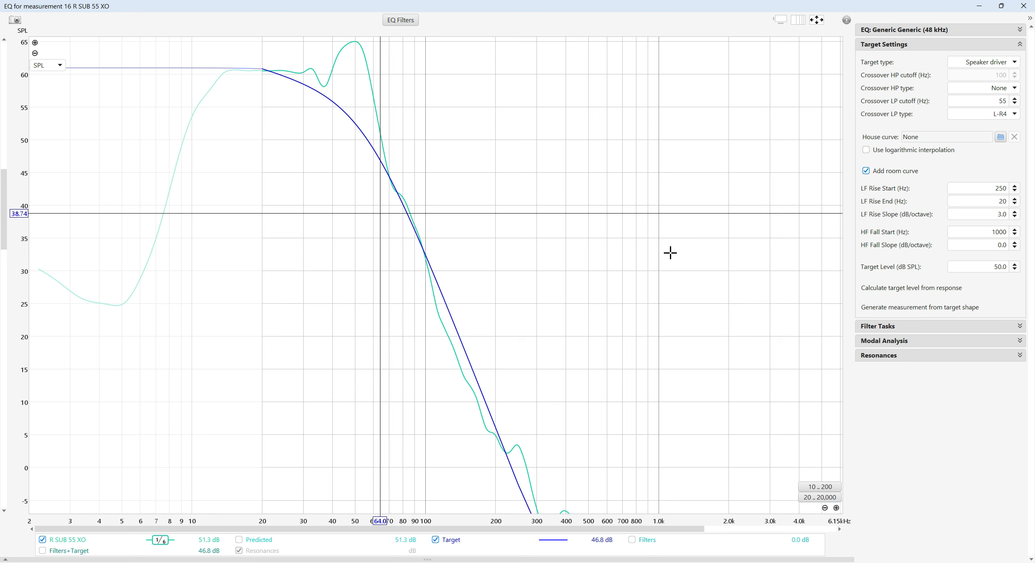
# Fit the EQ graph's axis limits to the data and minimize the EQ window
pyautogui.click(816, 20)
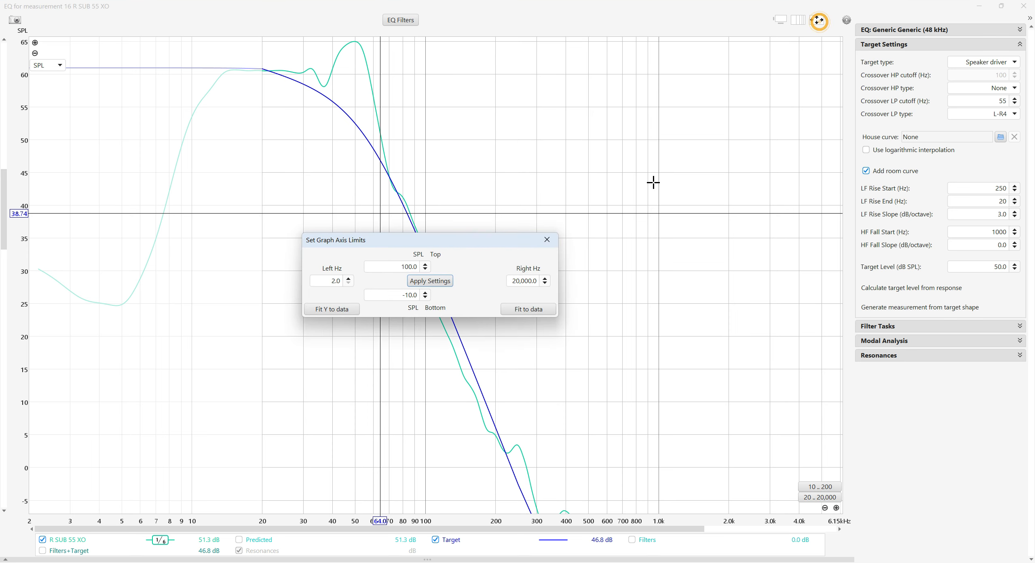
pyautogui.click(540, 309)
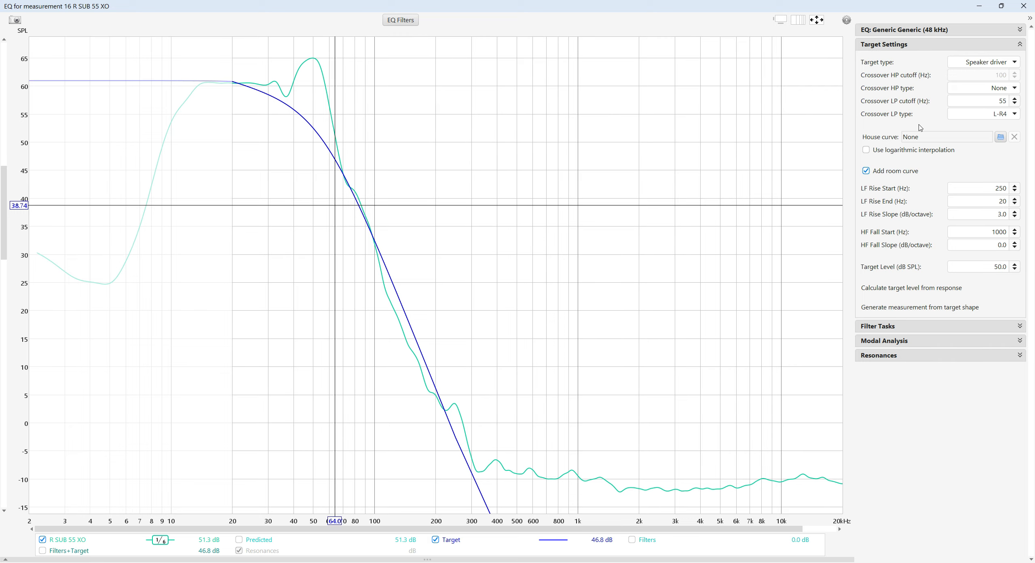
pyautogui.click(977, 6)
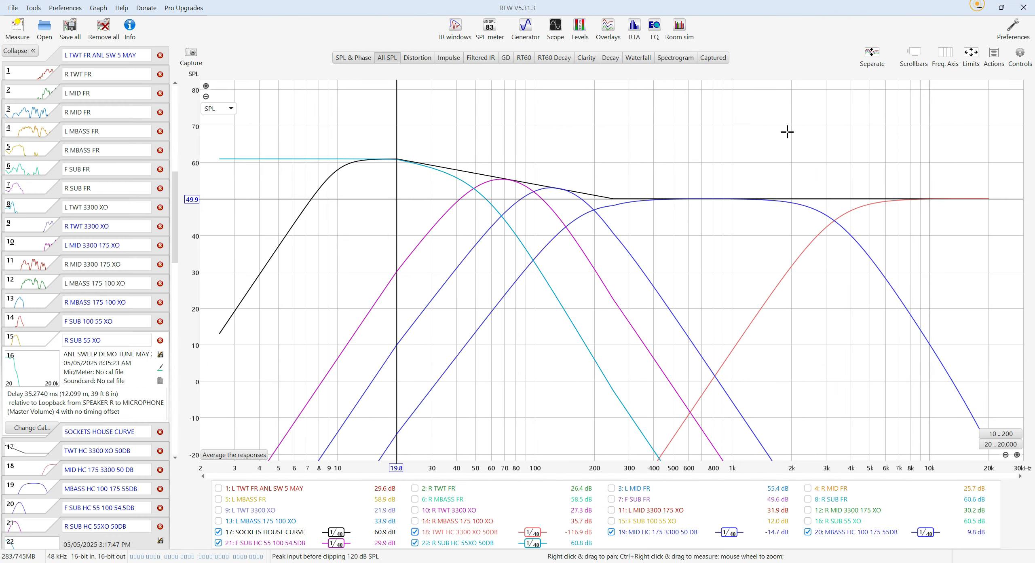